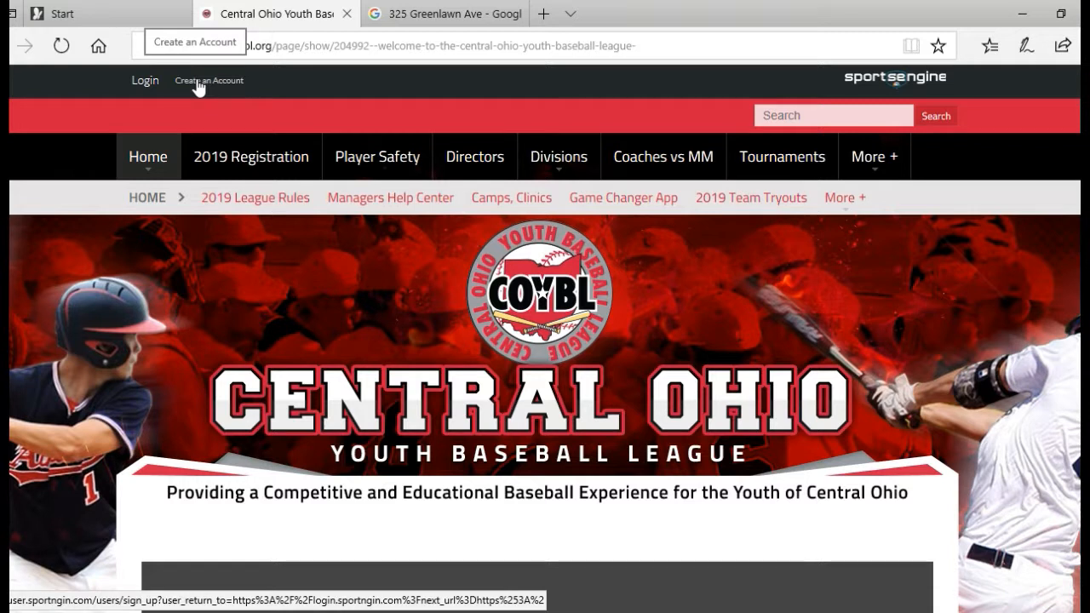
- Look over the new-account form, then return to the league home page
left_click(198, 85)
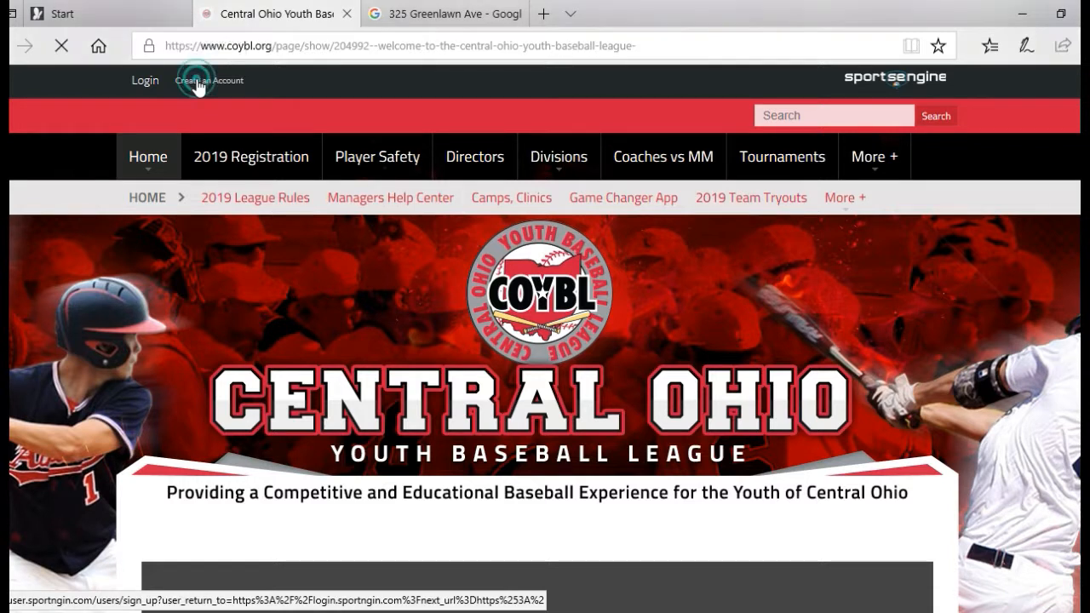
scroll(418, 286, "down", 3)
scroll(443, 357, "down", 2)
scroll(503, 348, "up", 4)
scroll(432, 314, "up", 1)
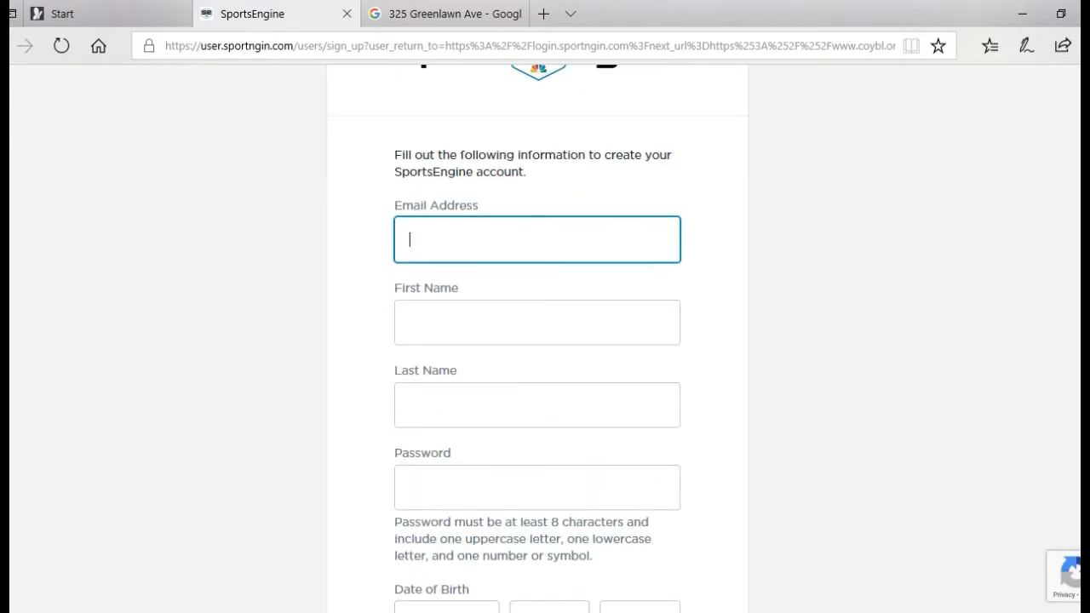
left_click(2, 46)
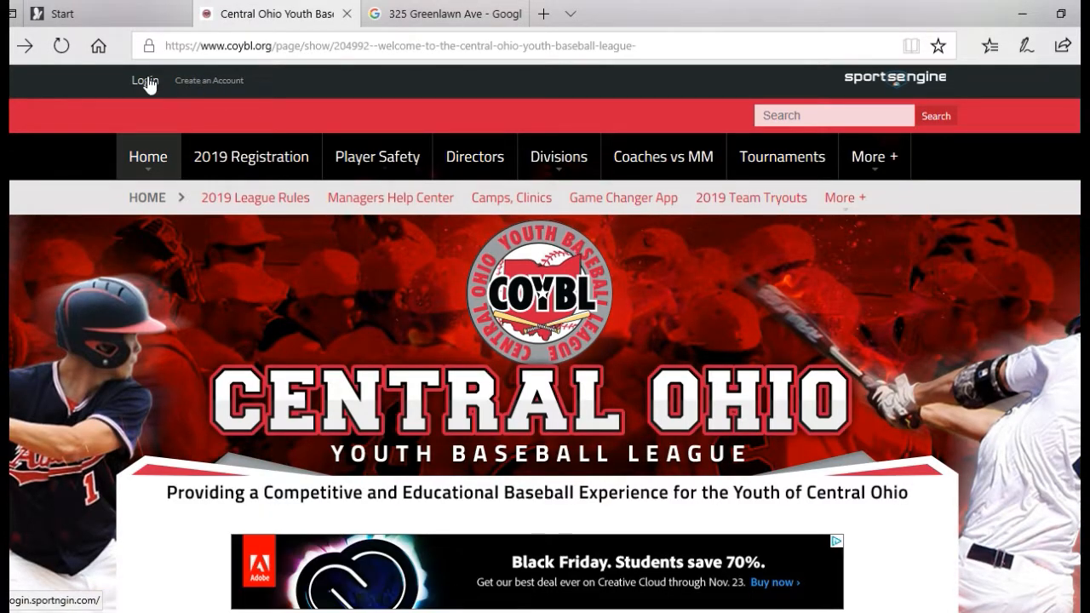
- Sign in with the account e-mail and password, declining to save the password
left_click(148, 83)
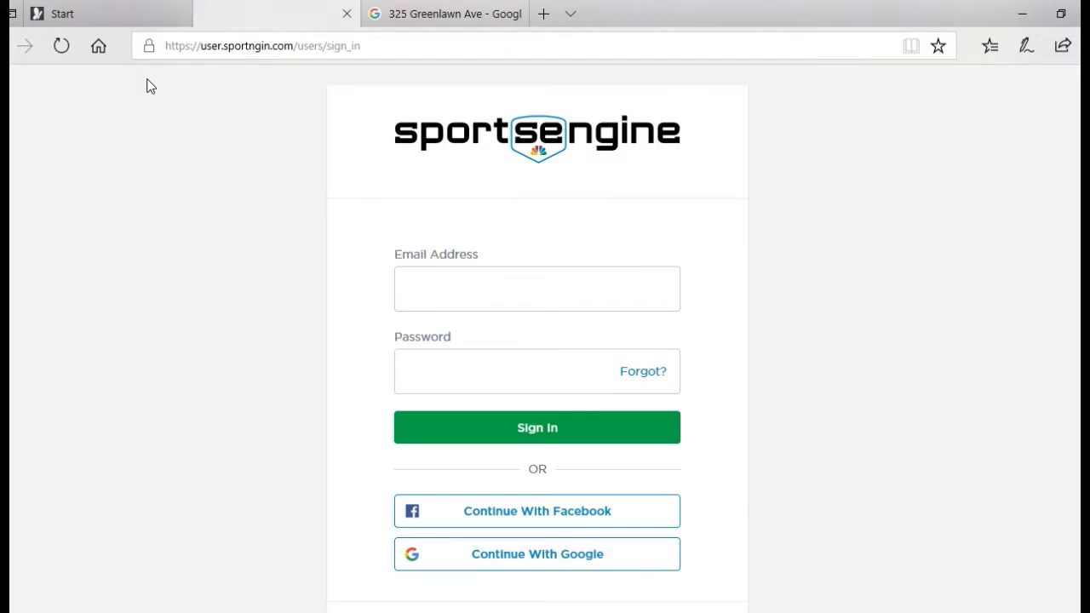
left_click(464, 290)
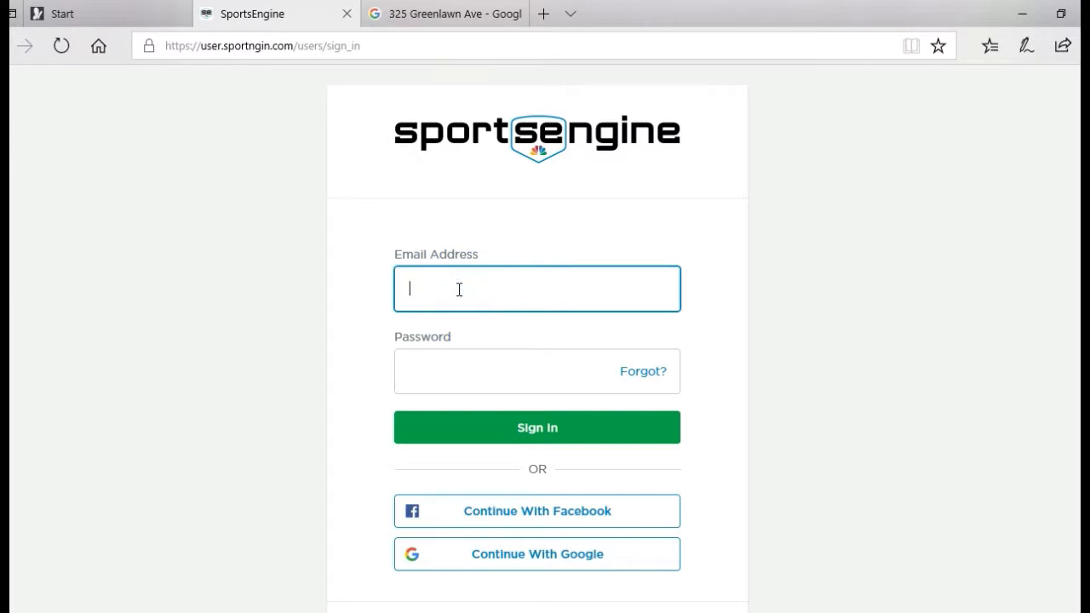
type("marketing")
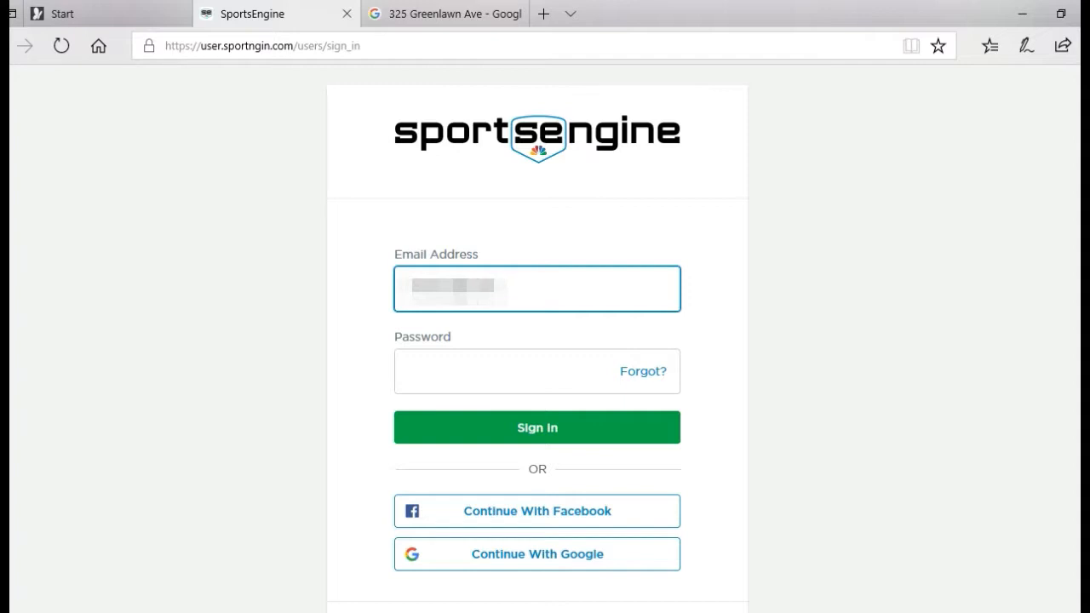
type(".com")
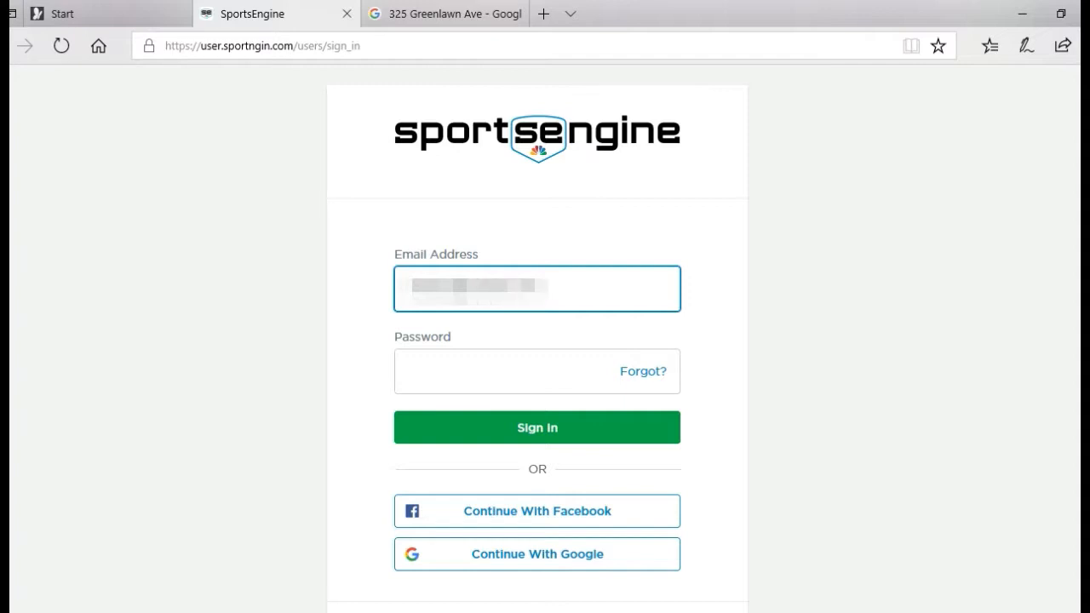
left_click(450, 366)
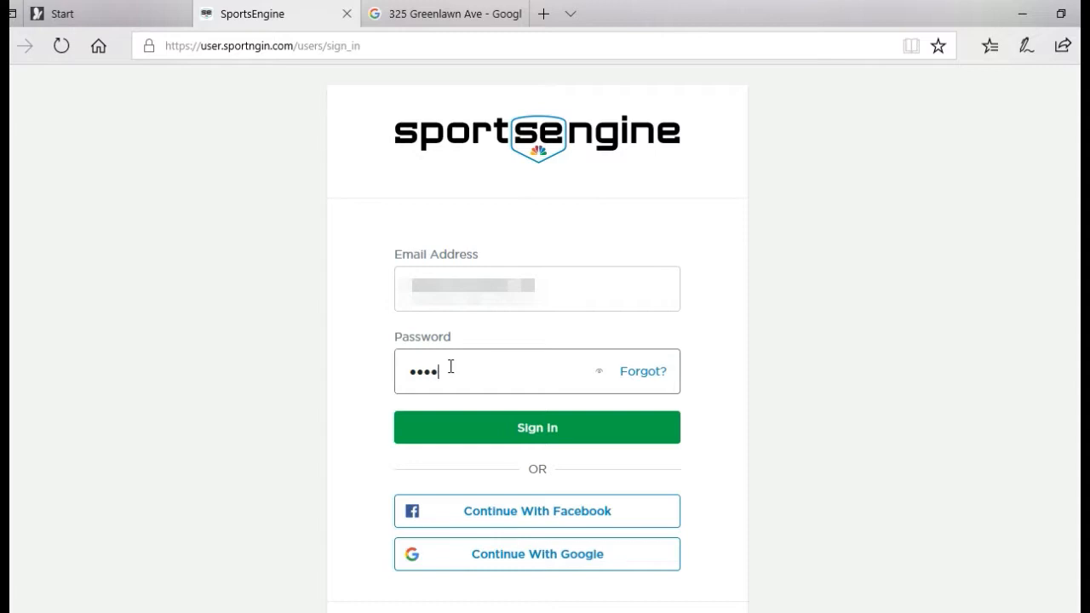
key("Return")
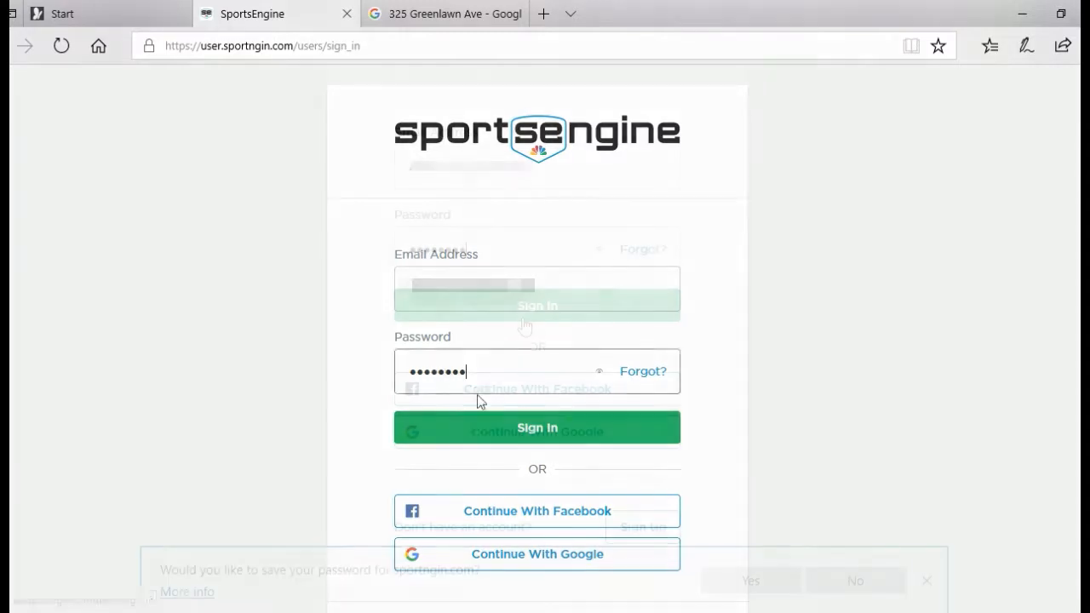
left_click(851, 581)
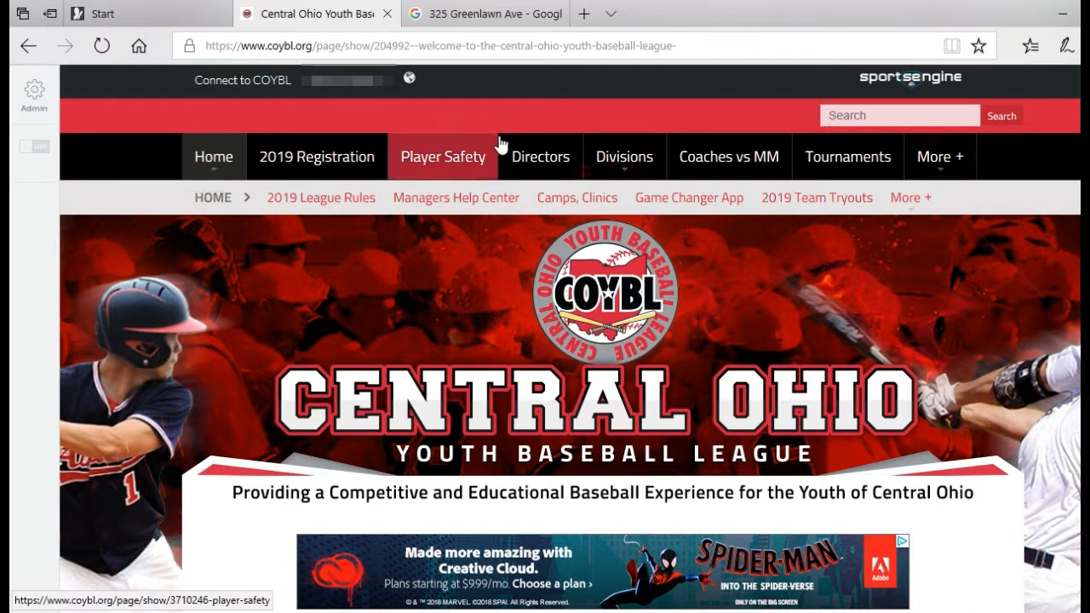
- Go to the 11U division standings and open Ohio Hitmen from the Stephen Gussler Division table
mouse_move(637, 166)
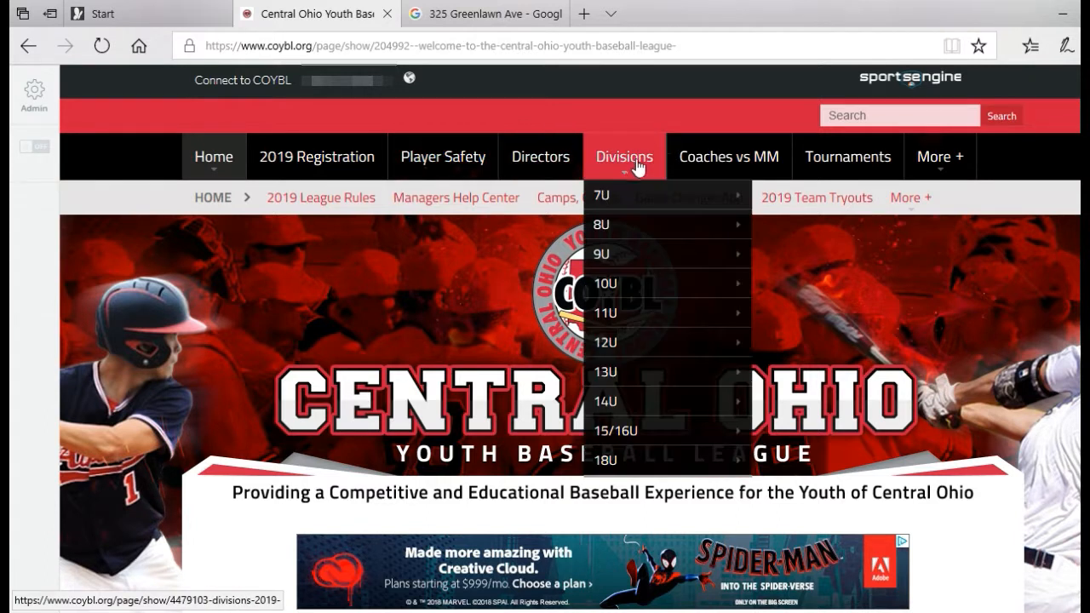
left_click(619, 316)
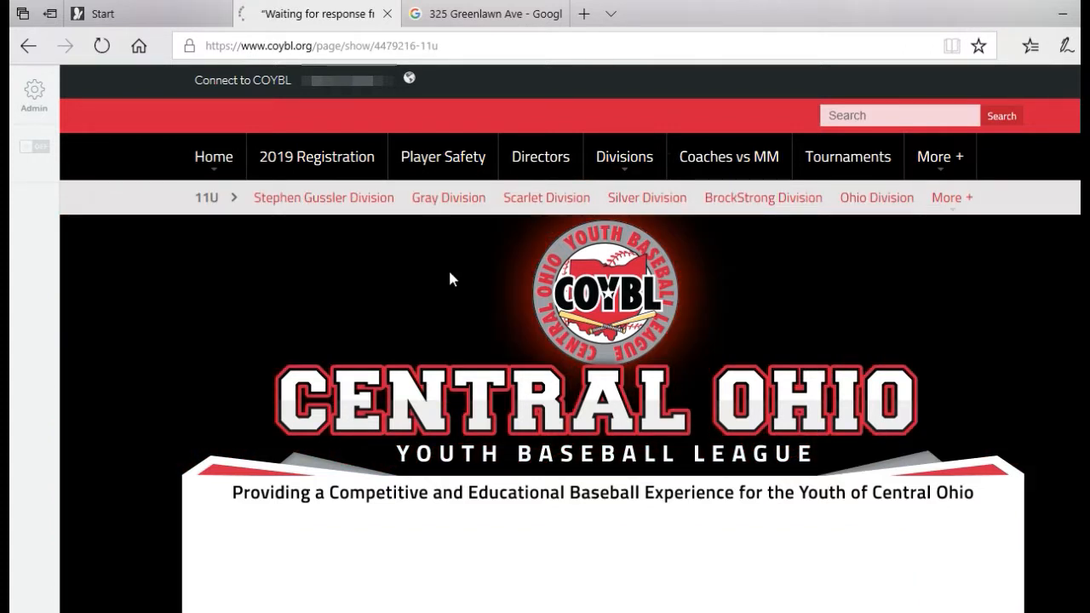
scroll(450, 272, "down", 7)
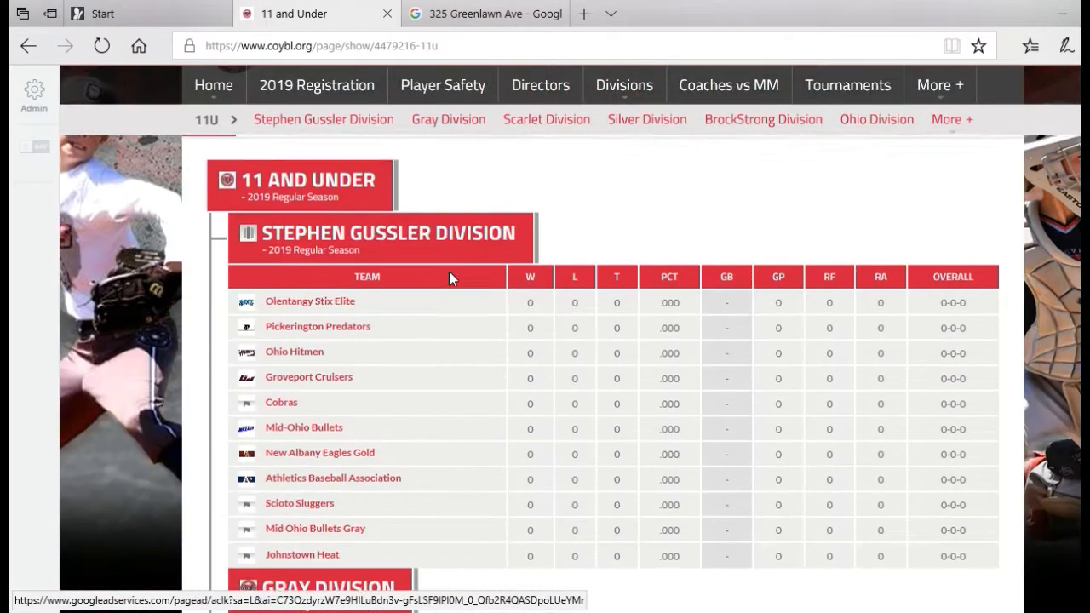
scroll(337, 234, "up", 2)
scroll(328, 243, "up", 1)
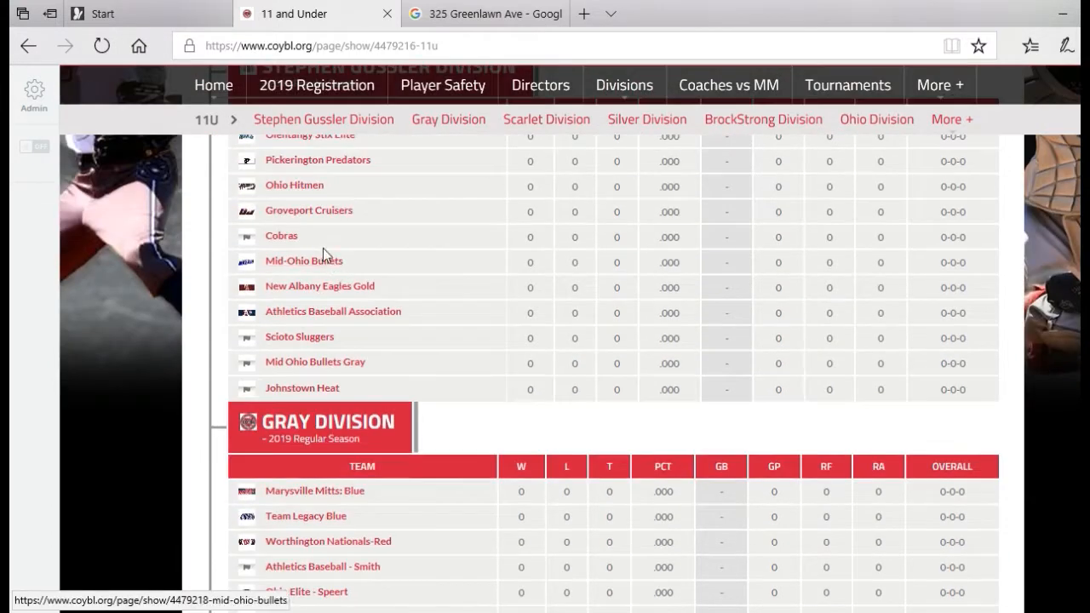
left_click(306, 184)
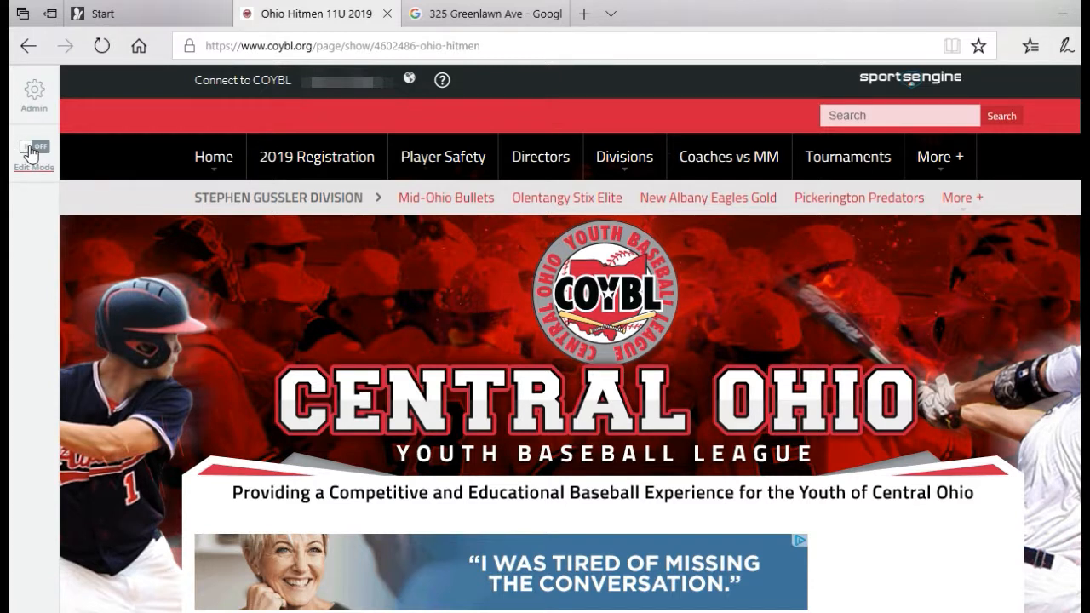
- Turn on Edit Mode and scroll down the team page elements to the Pitcher Eligibility Tracker
left_click(30, 148)
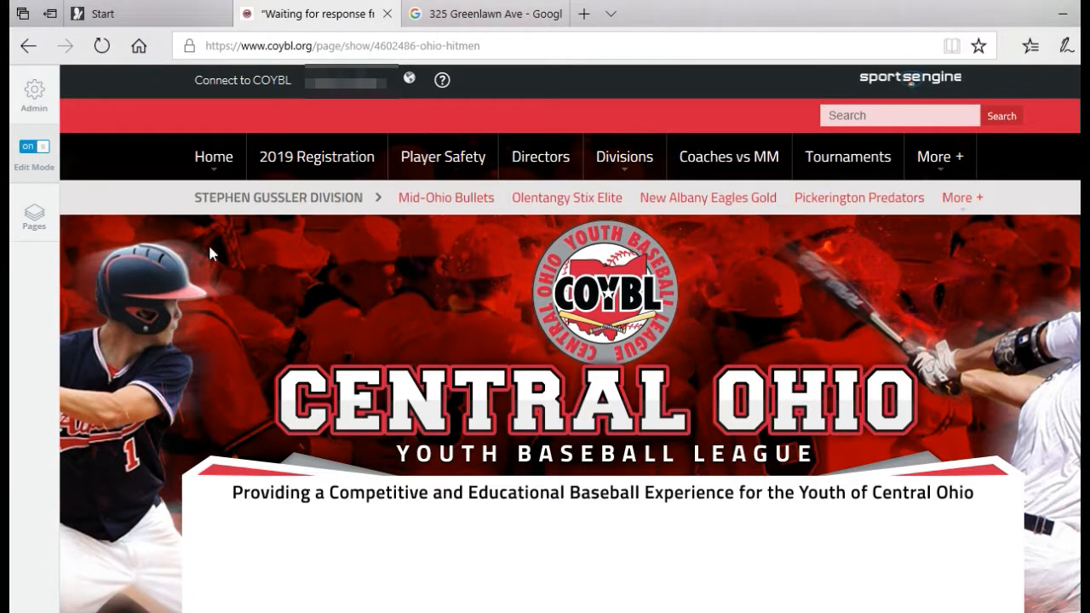
scroll(276, 267, "down", 6)
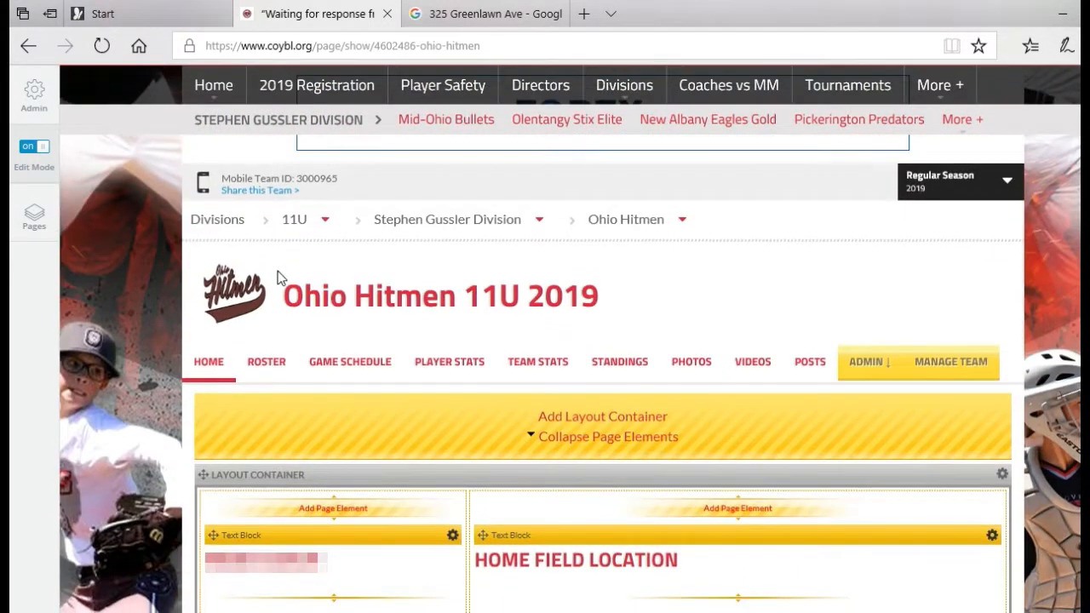
scroll(278, 271, "up", 2)
scroll(336, 264, "down", 1)
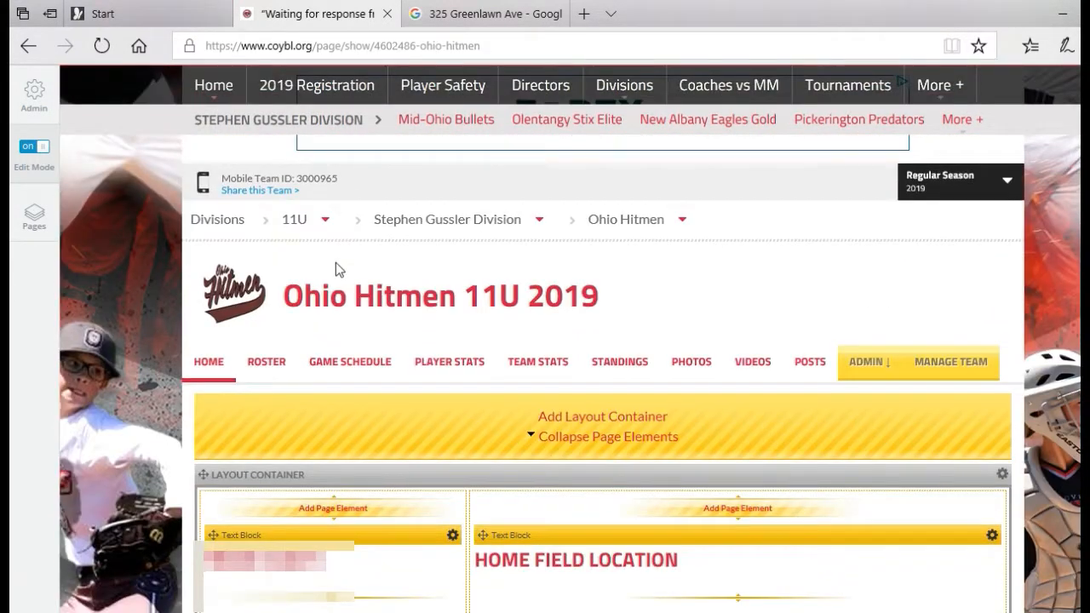
scroll(576, 274, "down", 2)
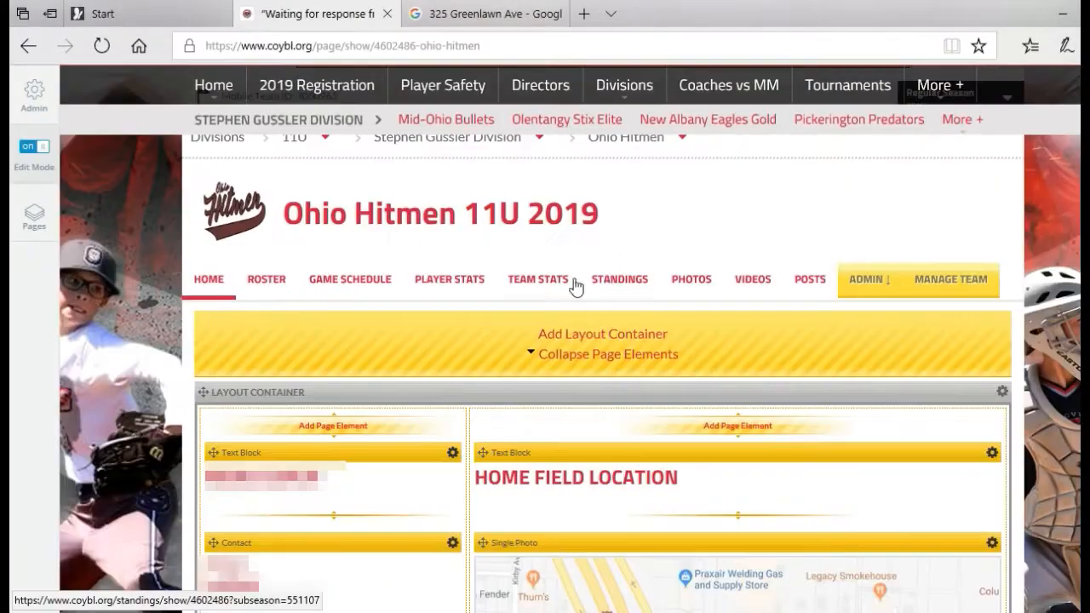
scroll(591, 277, "down", 2)
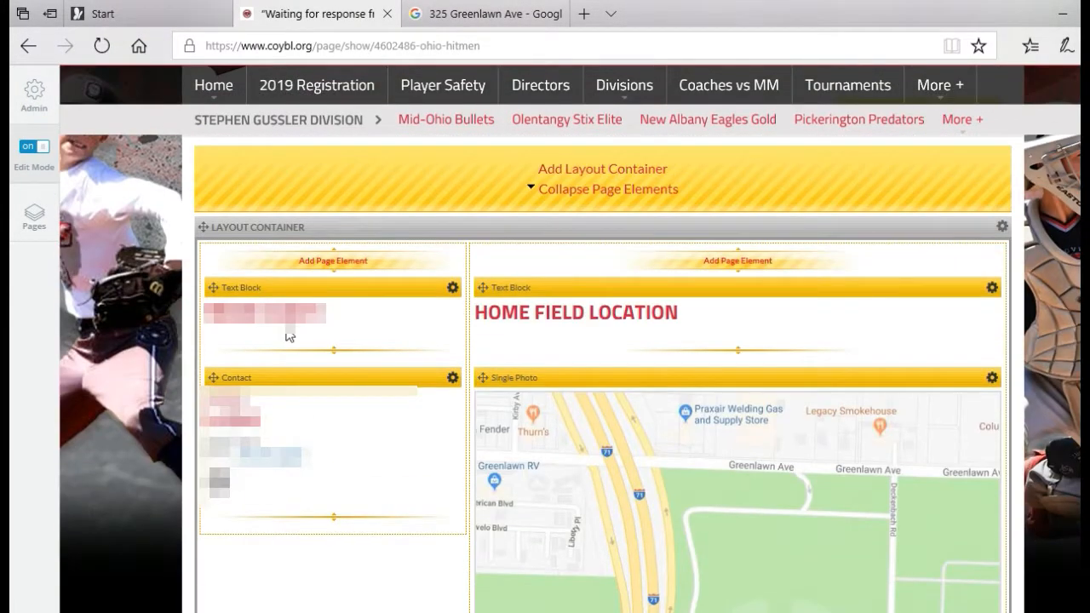
scroll(596, 279, "down", 1)
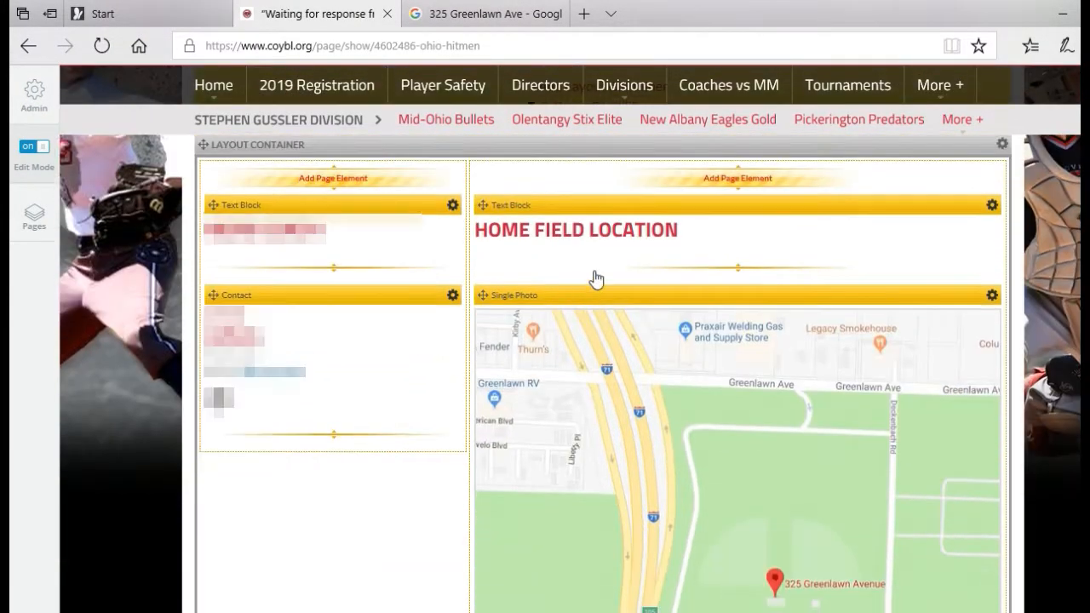
scroll(679, 272, "down", 3)
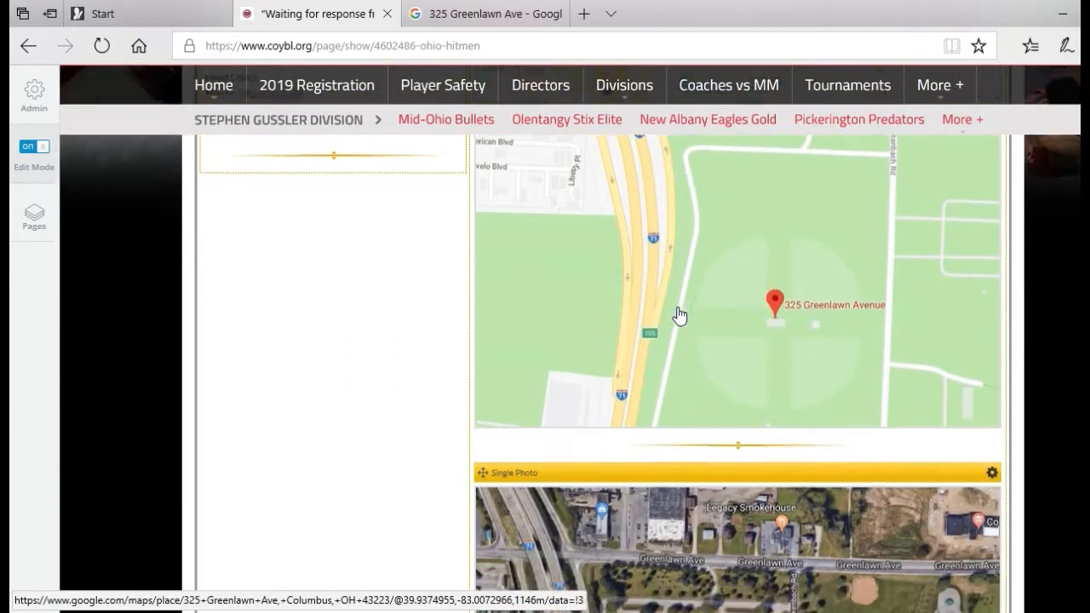
scroll(680, 315, "down", 6)
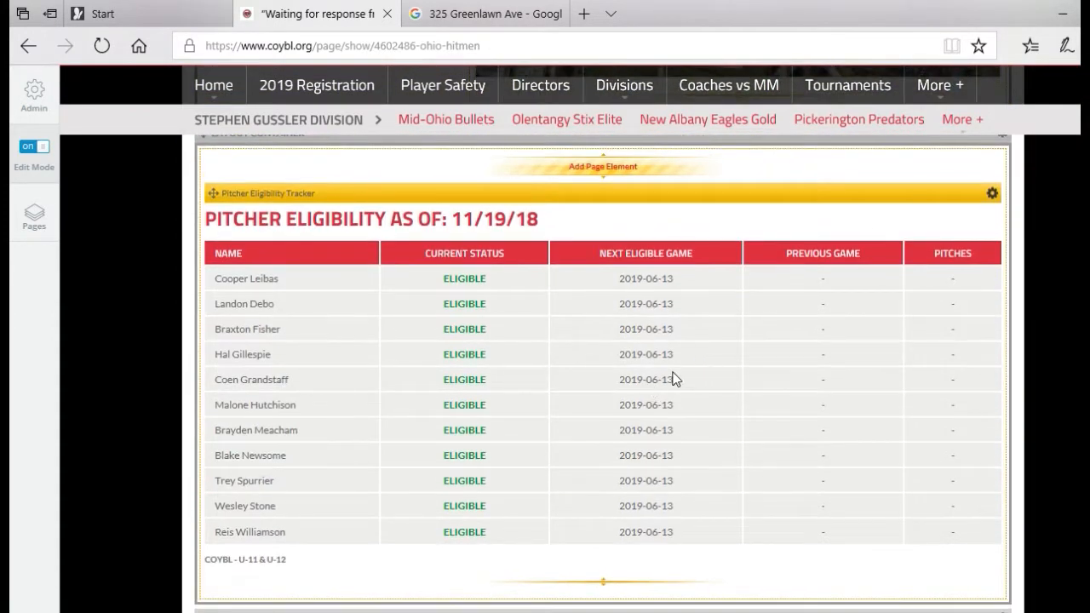
scroll(677, 379, "down", 1)
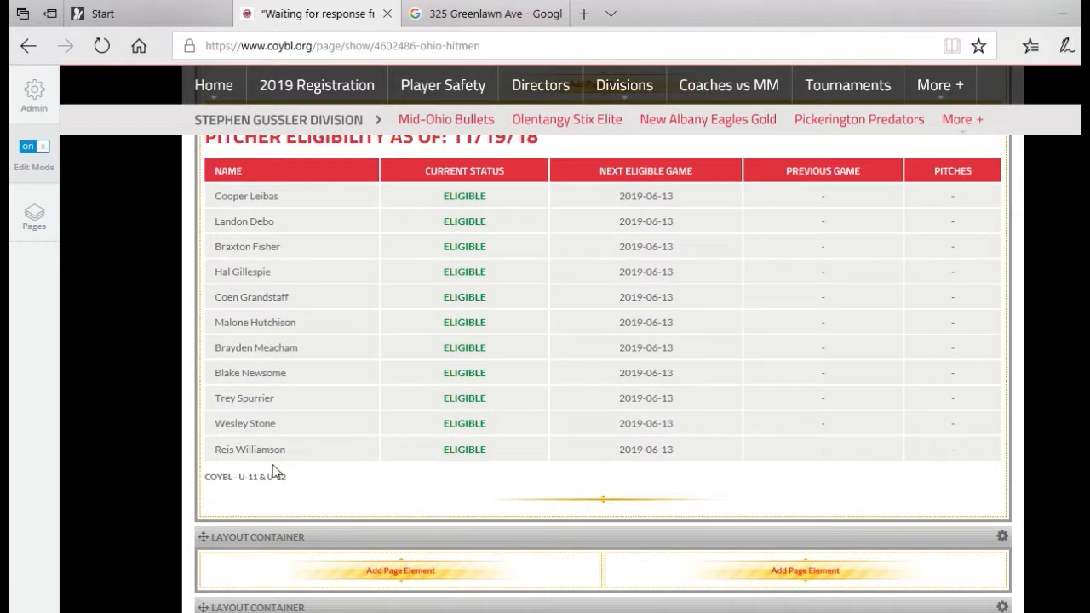
left_click_drag(270, 459, 202, 478)
left_click(250, 480)
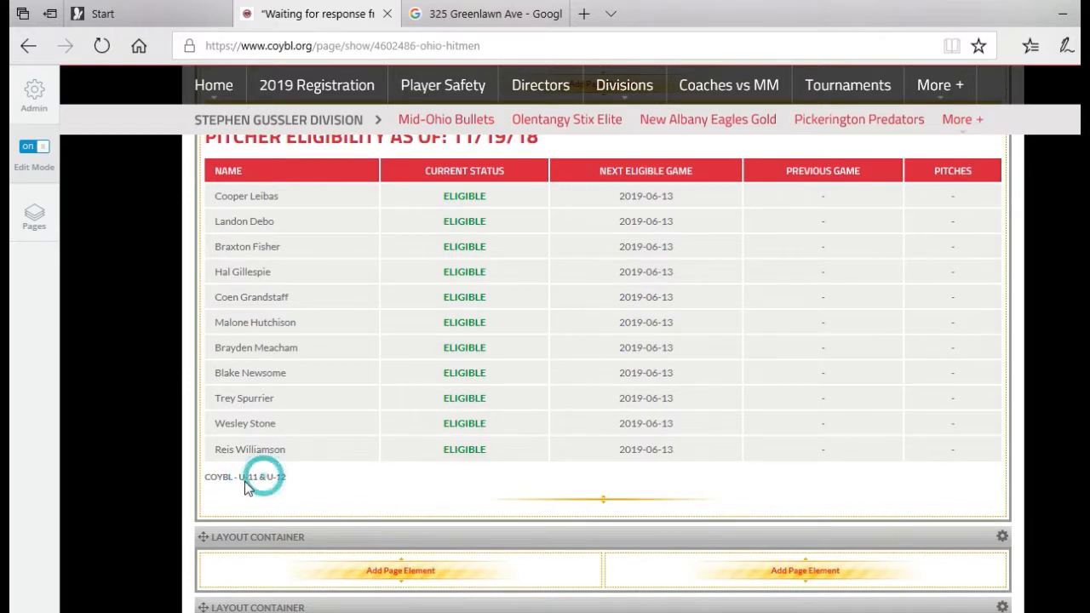
scroll(328, 465, "up", 2)
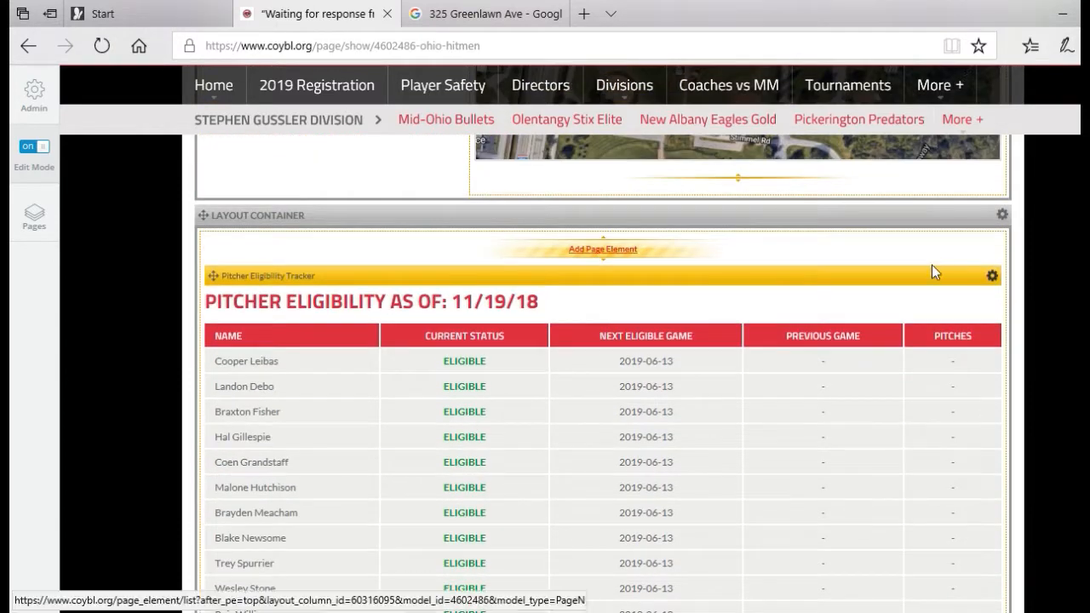
scroll(915, 300, "down", 2)
scroll(990, 197, "up", 1)
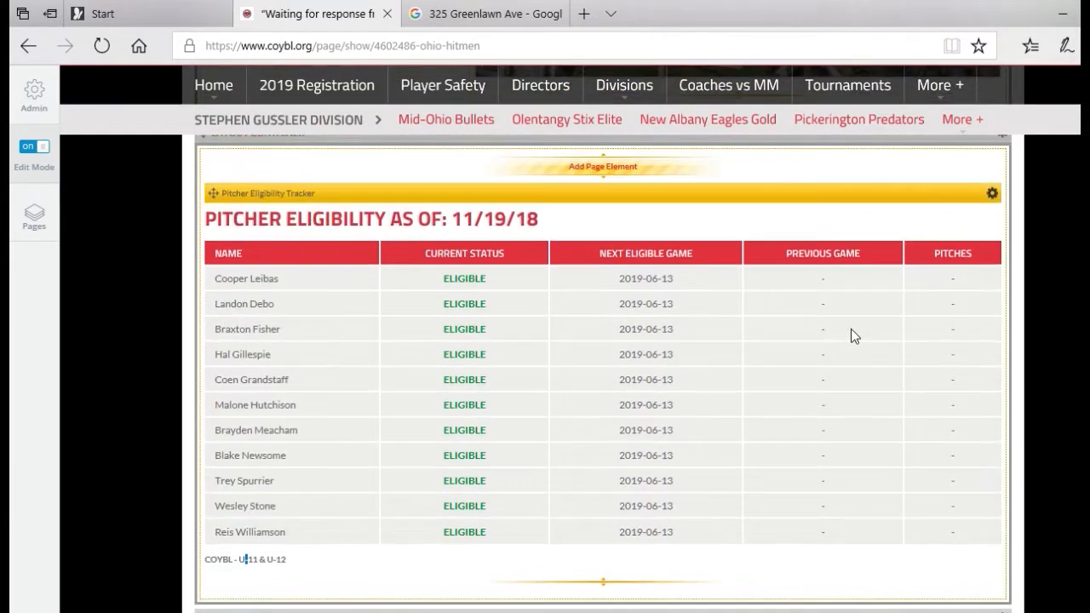
- Review the Pitcher Eligibility Tracker's rule list and close its settings unchanged, keeping COYBL - U-11 & U-12
left_click(991, 193)
left_click(970, 218)
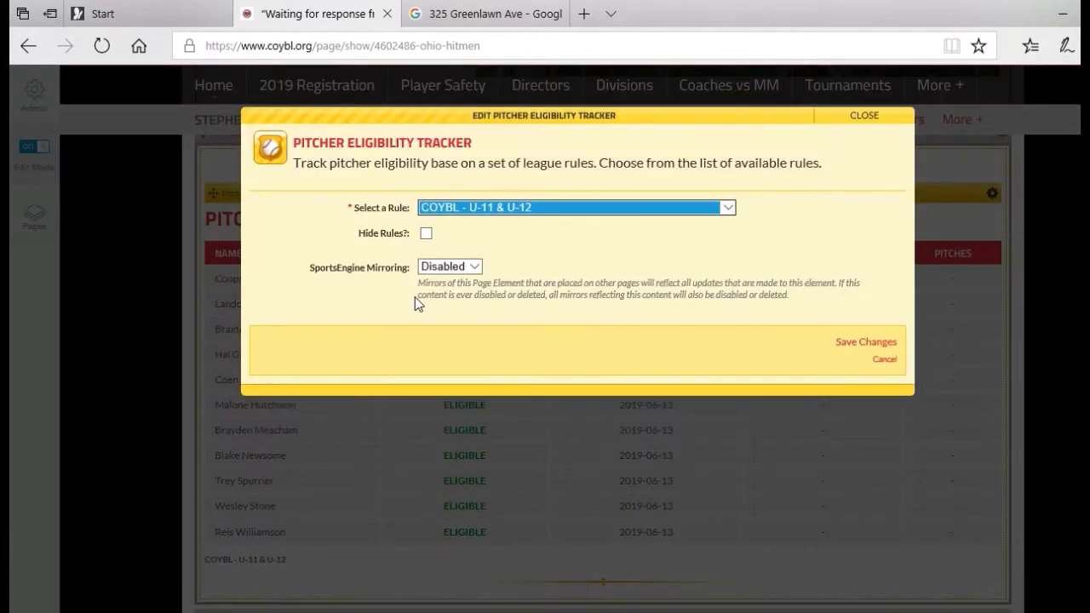
left_click(476, 207)
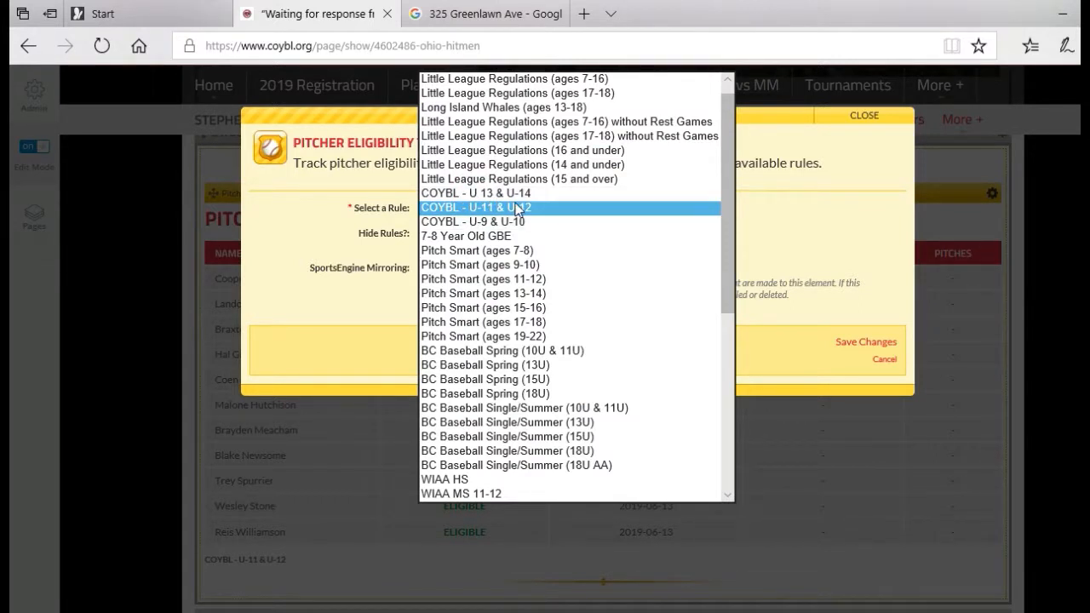
left_click(826, 249)
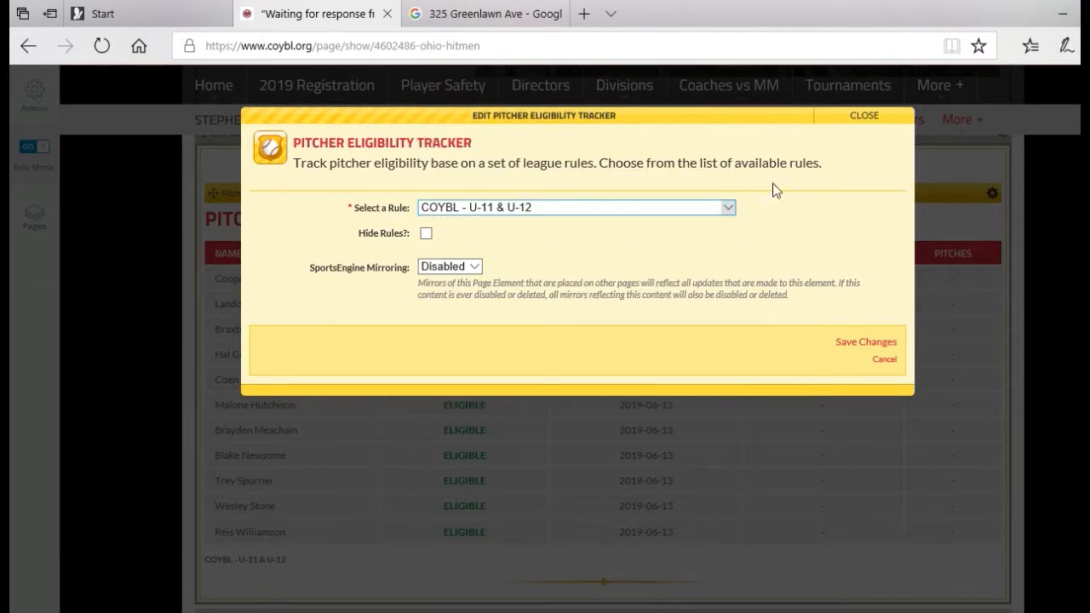
left_click(868, 119)
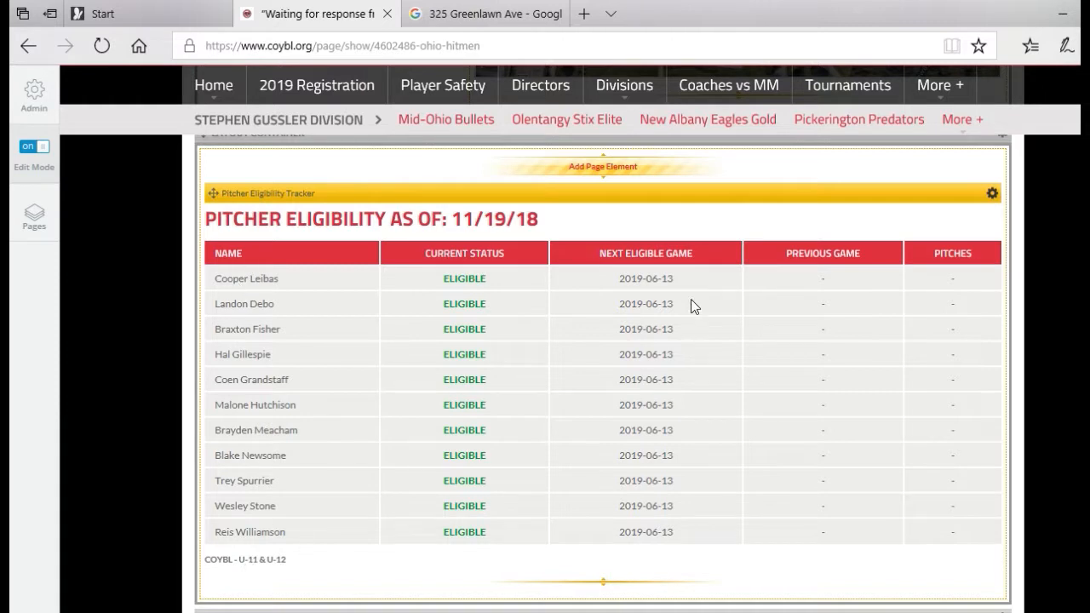
- Open the Ohio Hitmen 11U 2019 roster and scroll down to the active Players list
scroll(379, 473, "up", 2)
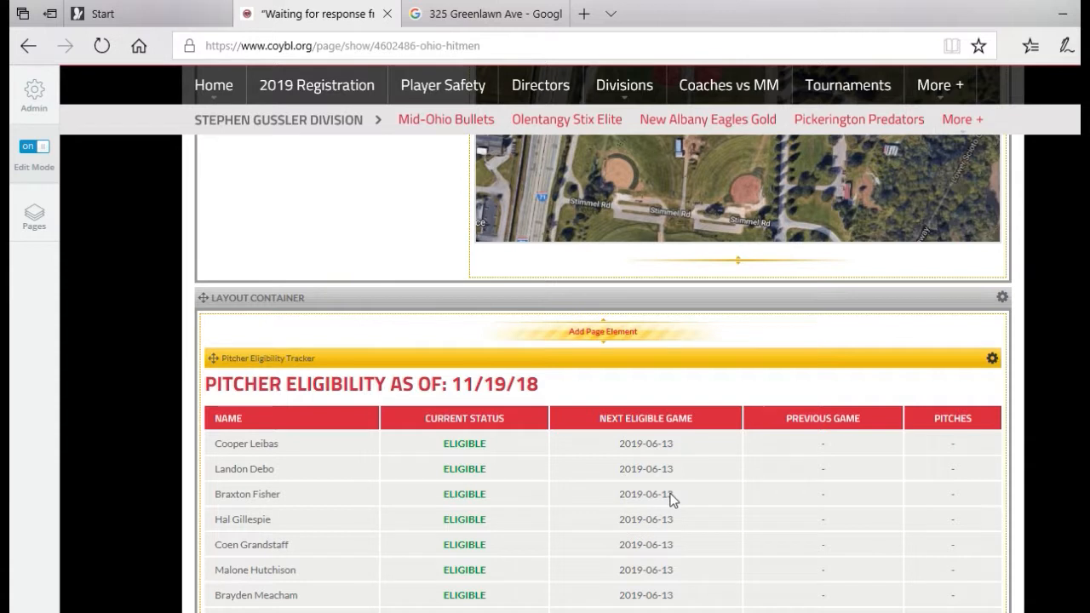
scroll(671, 496, "up", 1)
scroll(718, 541, "down", 2)
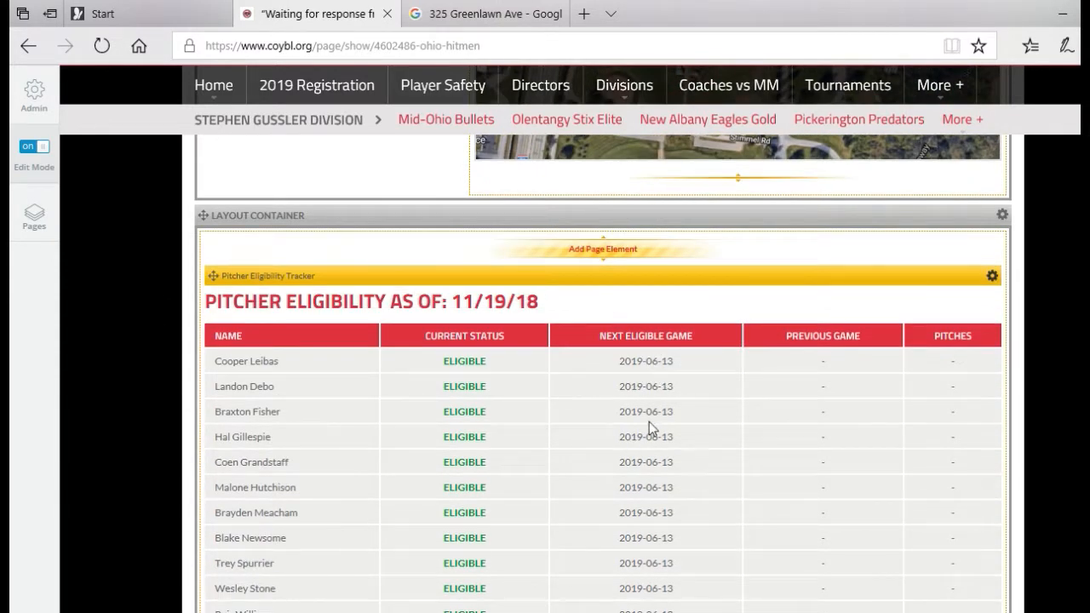
scroll(287, 379, "up", 4)
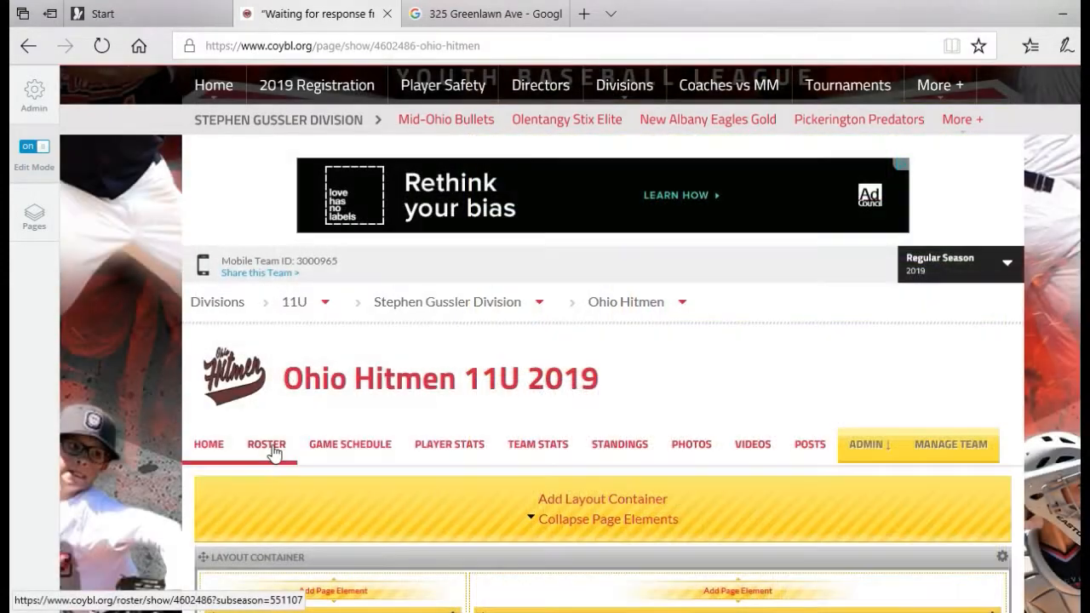
left_click(270, 450)
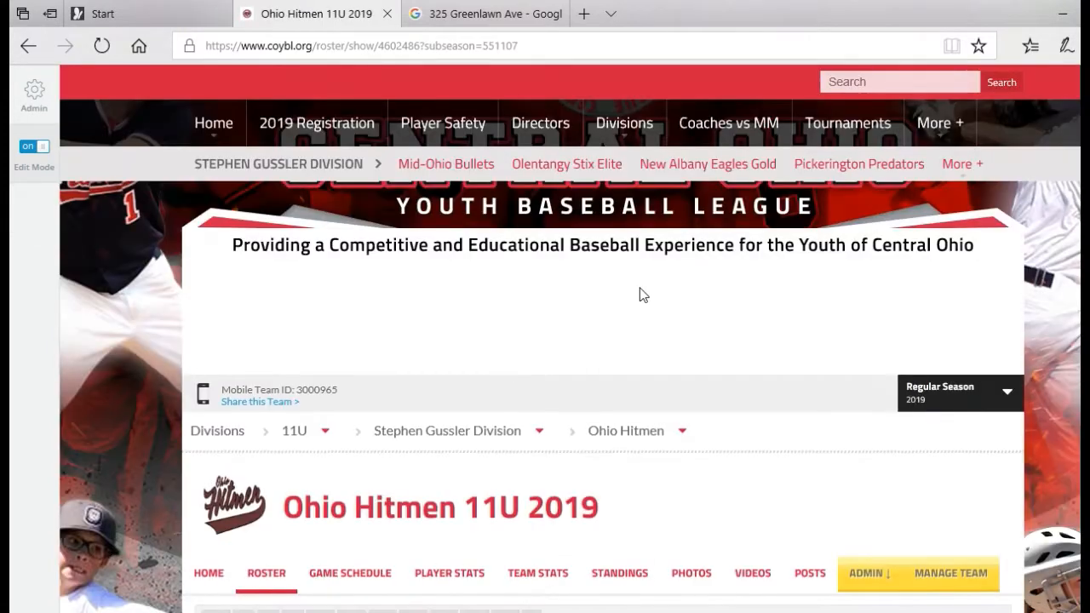
scroll(643, 295, "down", 5)
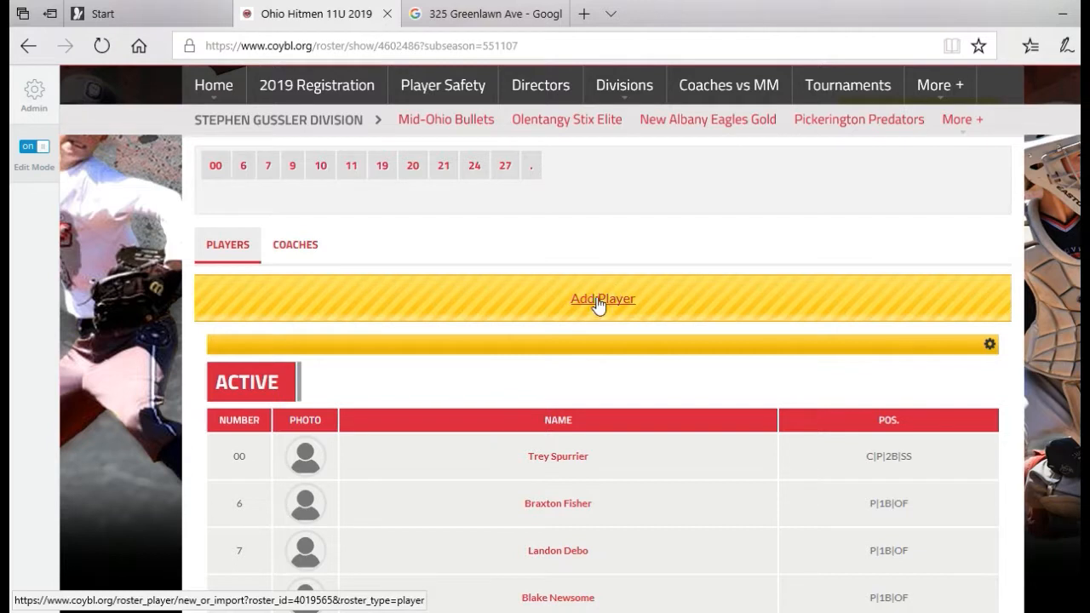
scroll(640, 247, "down", 1)
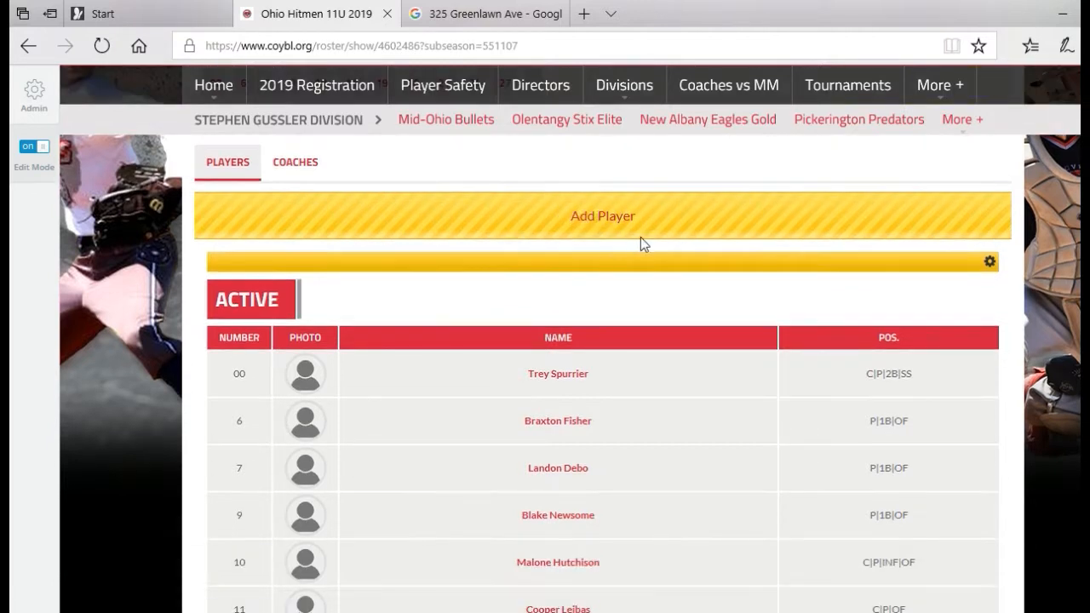
left_click(601, 218)
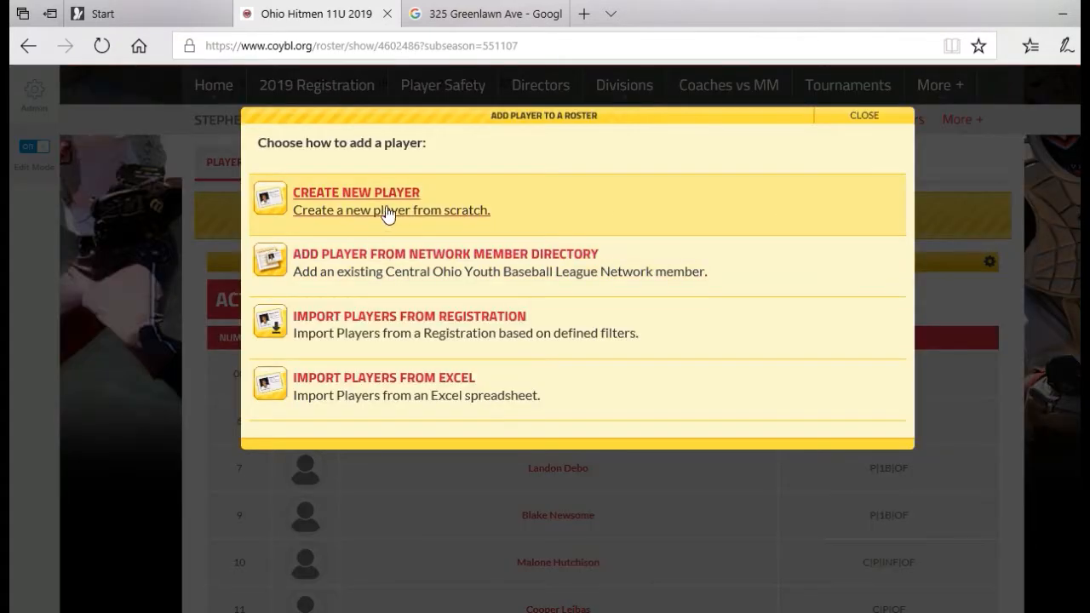
left_click(346, 194)
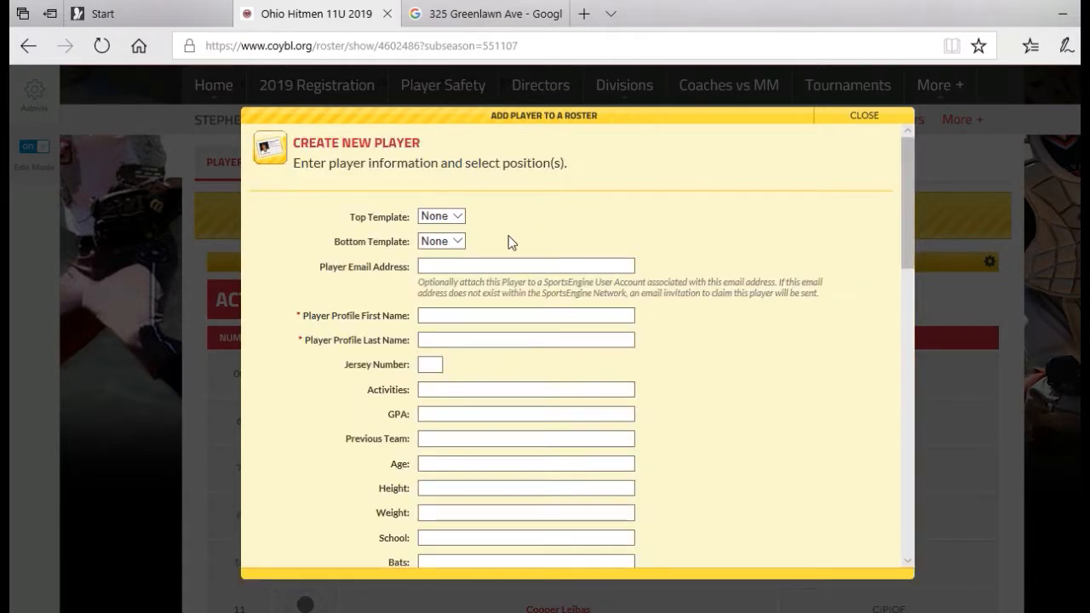
scroll(478, 246, "down", 1)
left_click(453, 248)
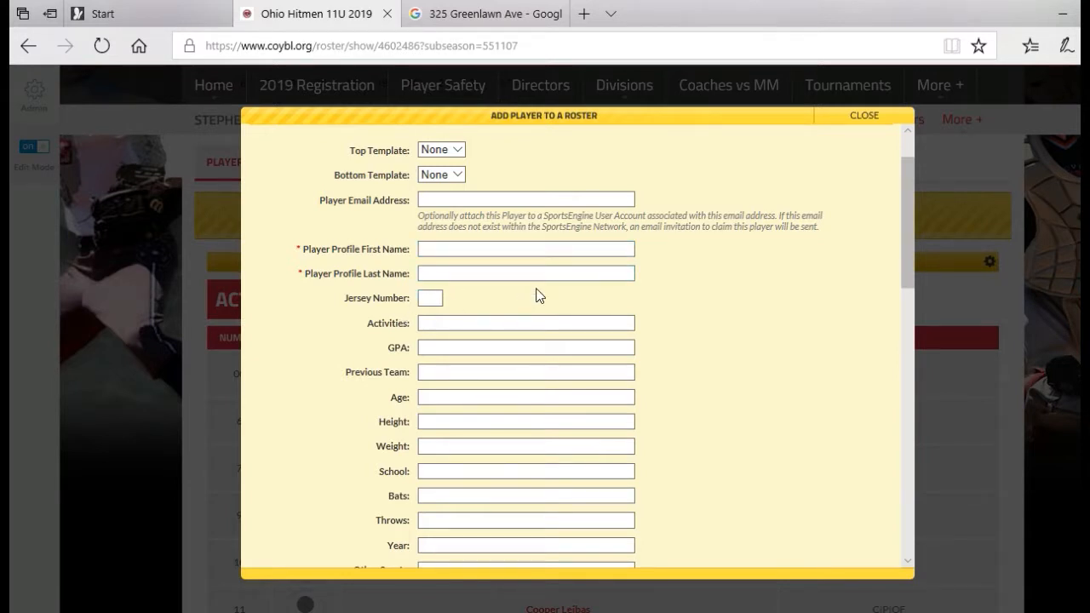
scroll(530, 295, "down", 1)
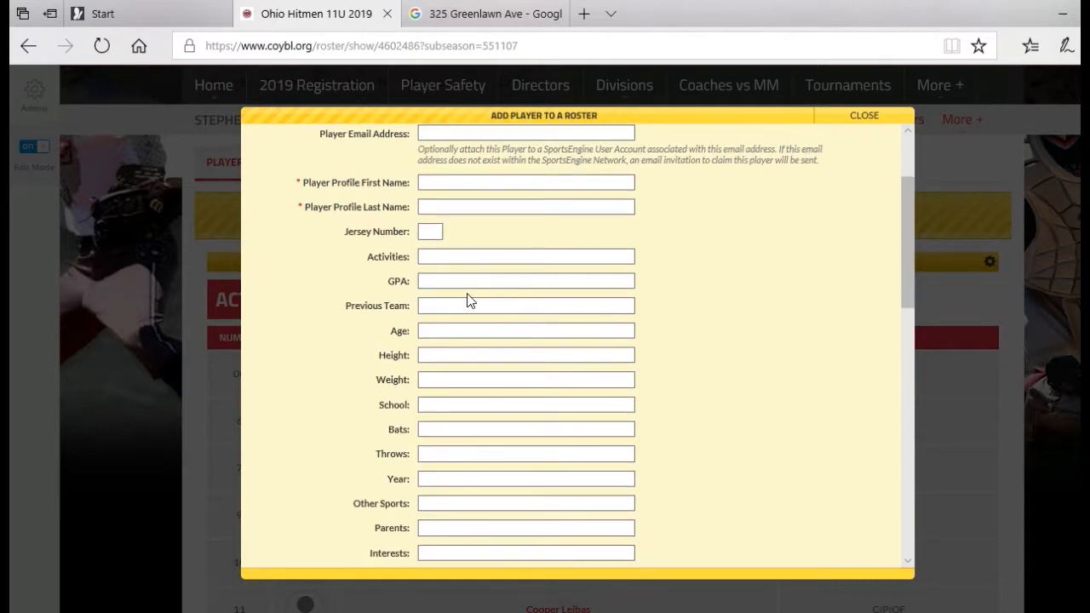
scroll(489, 253, "down", 8)
scroll(482, 257, "down", 3)
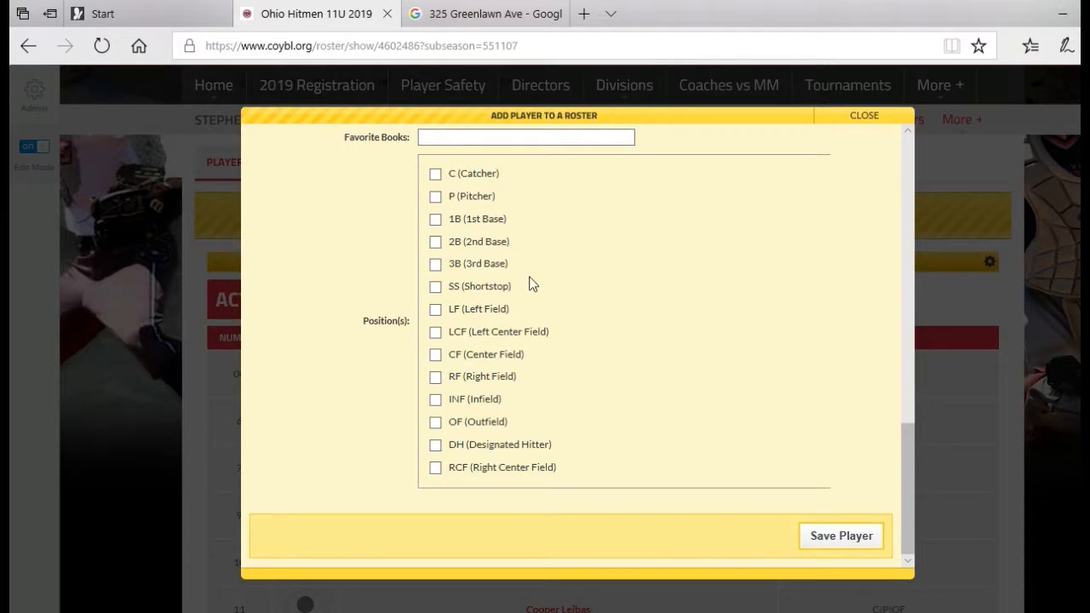
left_click(435, 197)
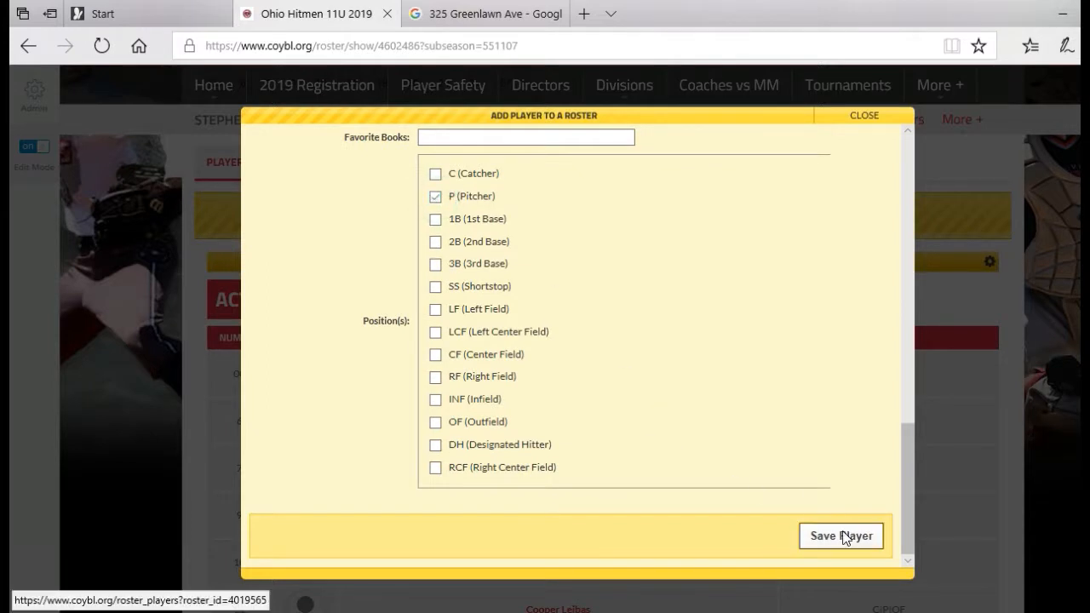
left_click(877, 115)
scroll(375, 418, "down", 4)
scroll(388, 440, "up", 5)
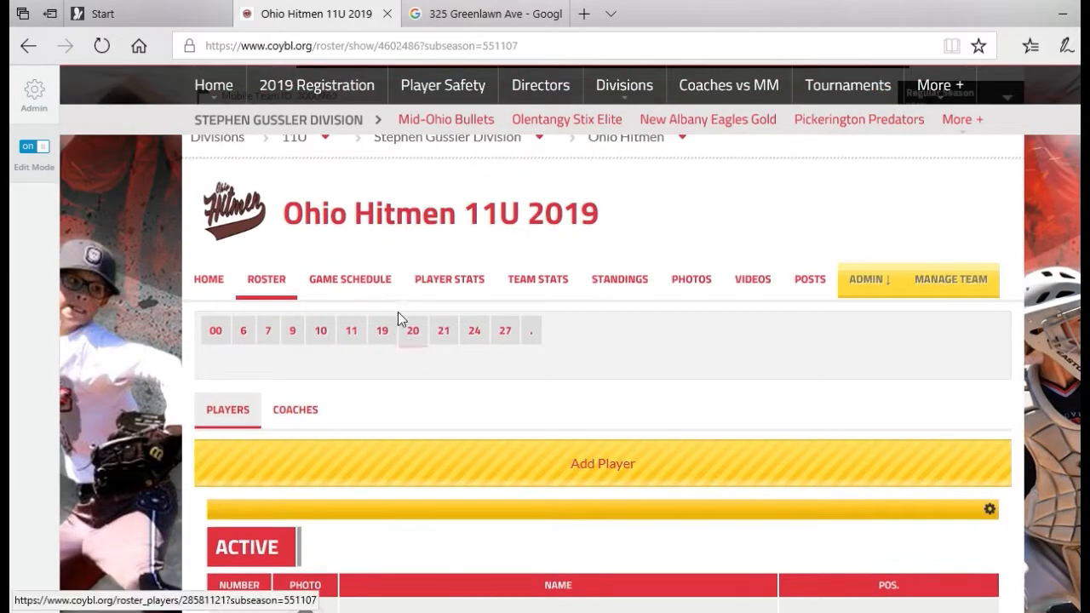
- Start a new game on the team schedule against Columbus Cobras 11U 2019
left_click(336, 279)
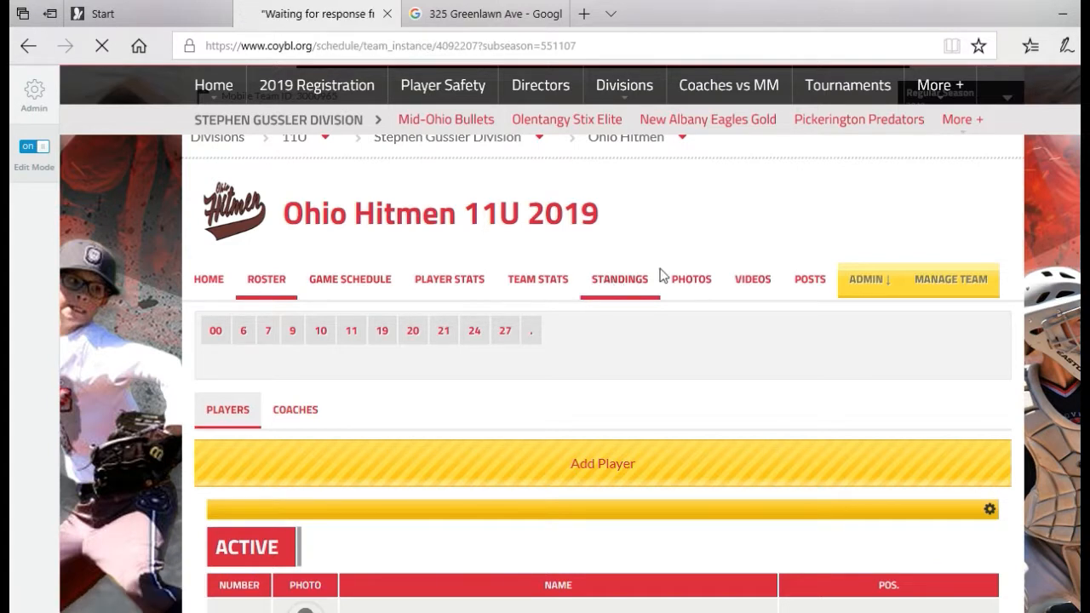
scroll(662, 274, "down", 10)
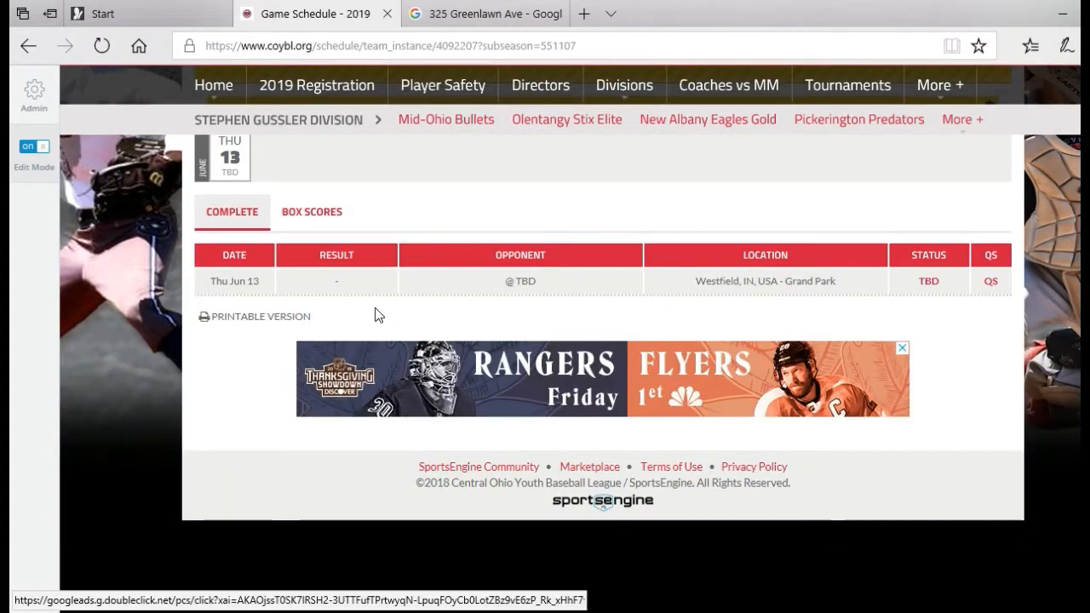
scroll(546, 335, "up", 3)
left_click(596, 308)
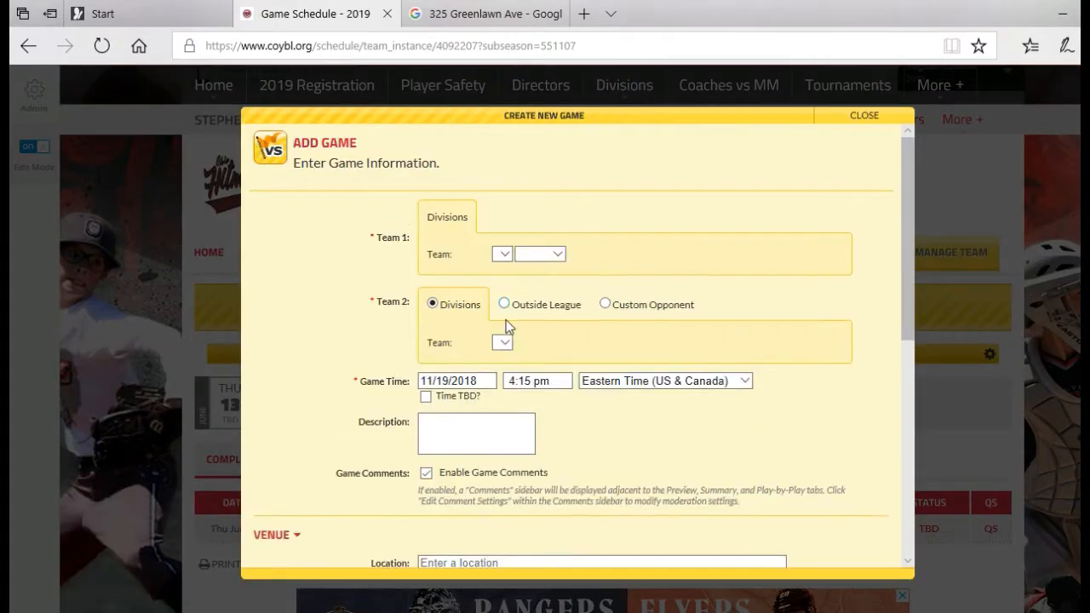
scroll(657, 262, "down", 3)
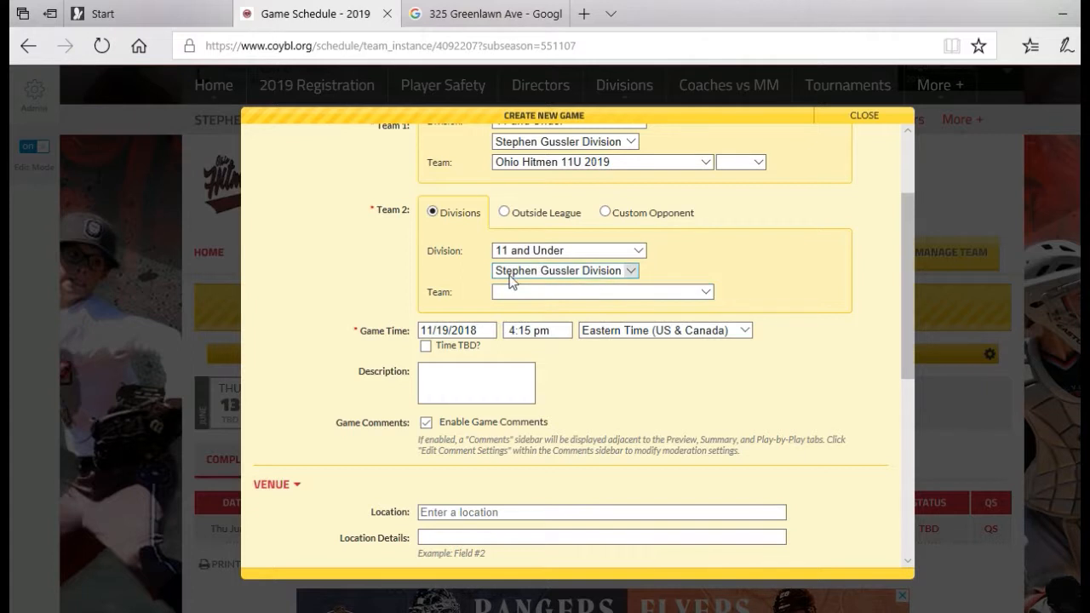
left_click(556, 296)
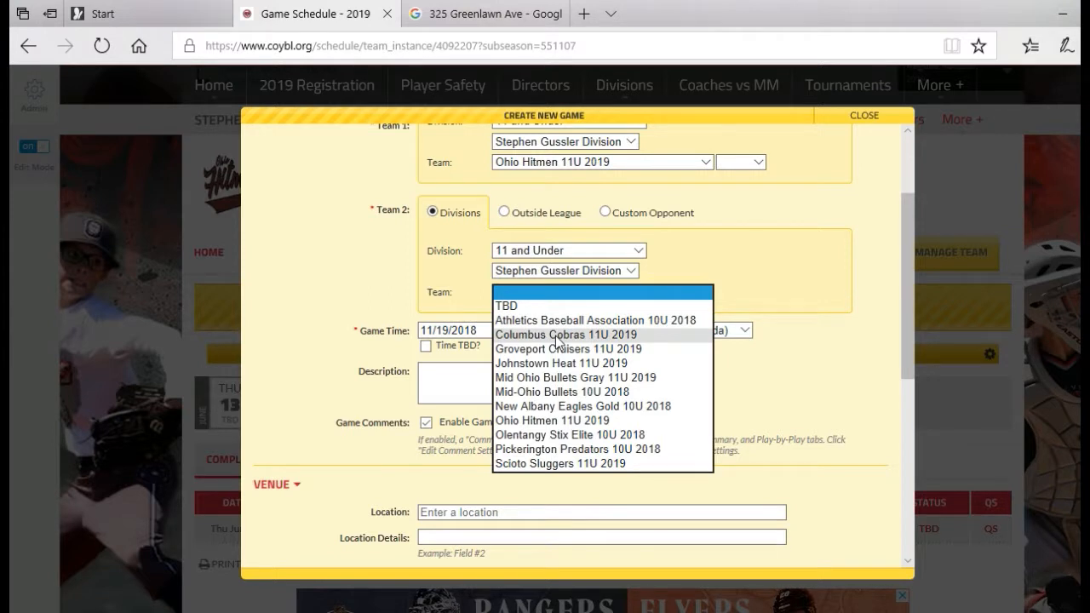
left_click(558, 335)
- Set the game date to November 19, expand Standings Overrides, and create the game
scroll(628, 322, "down", 1)
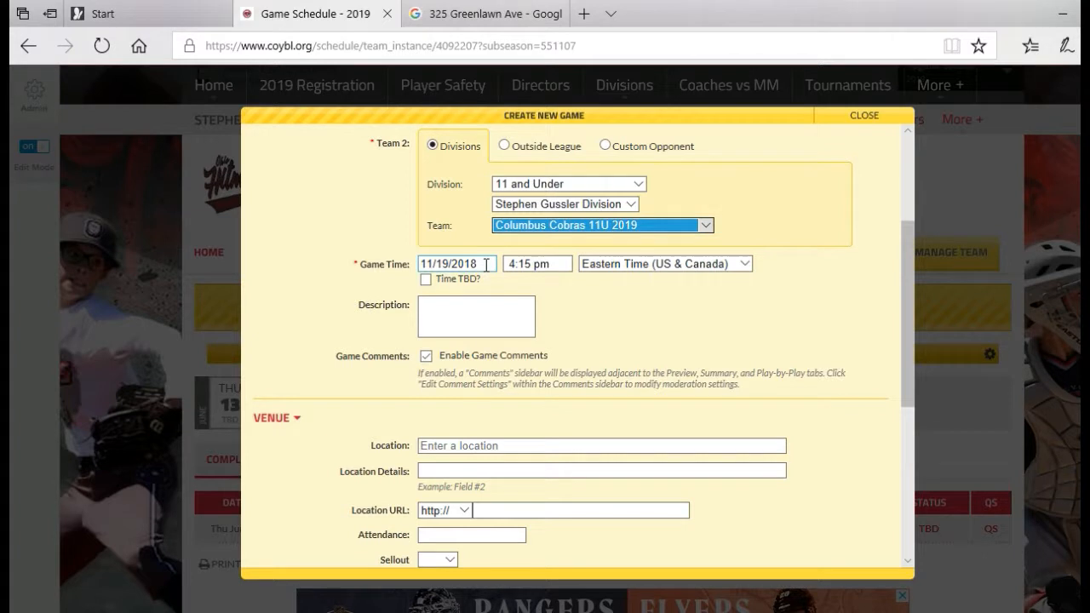
left_click(486, 264)
left_click(454, 406)
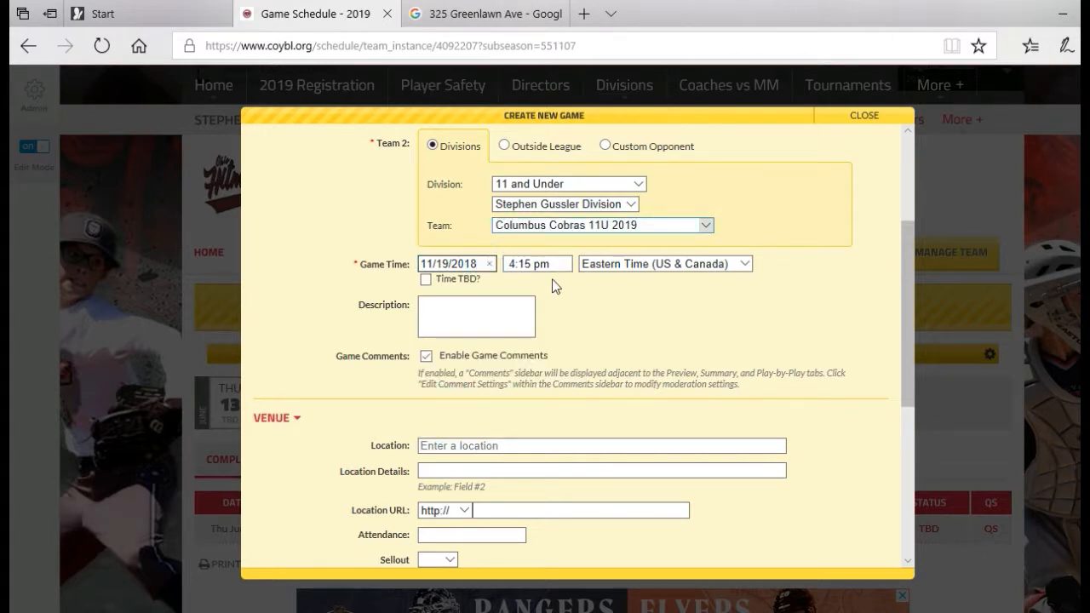
scroll(552, 286, "down", 5)
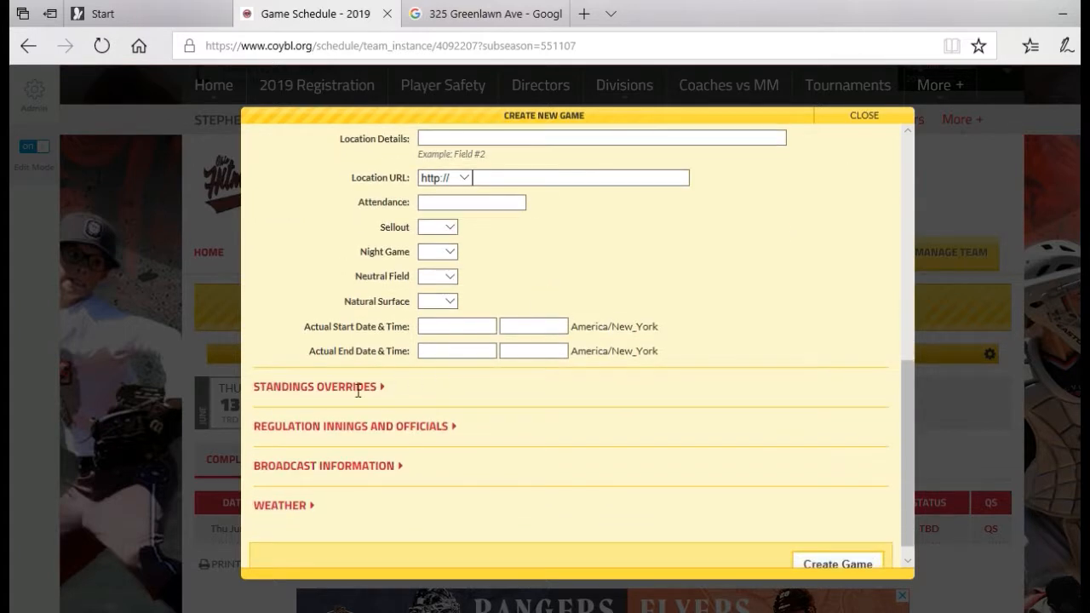
left_click(360, 389)
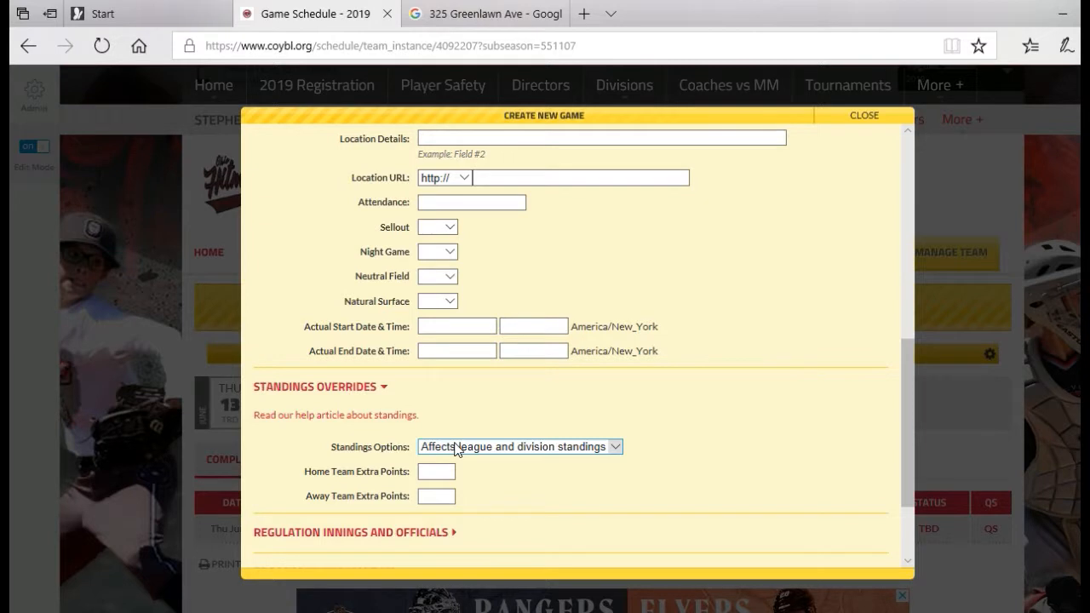
scroll(681, 407, "down", 2)
scroll(681, 407, "down", 3)
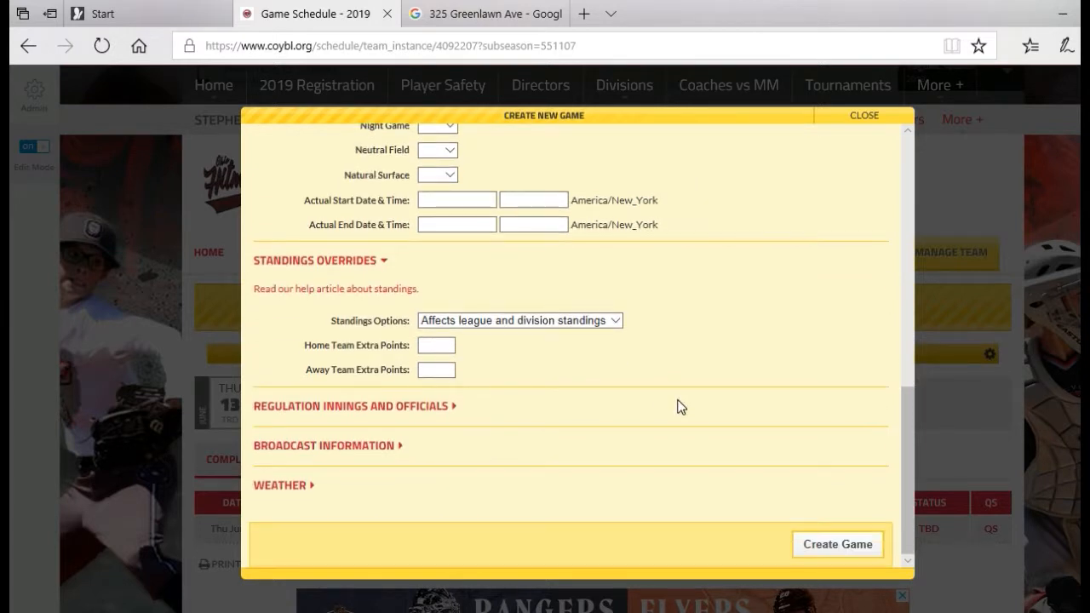
left_click(841, 548)
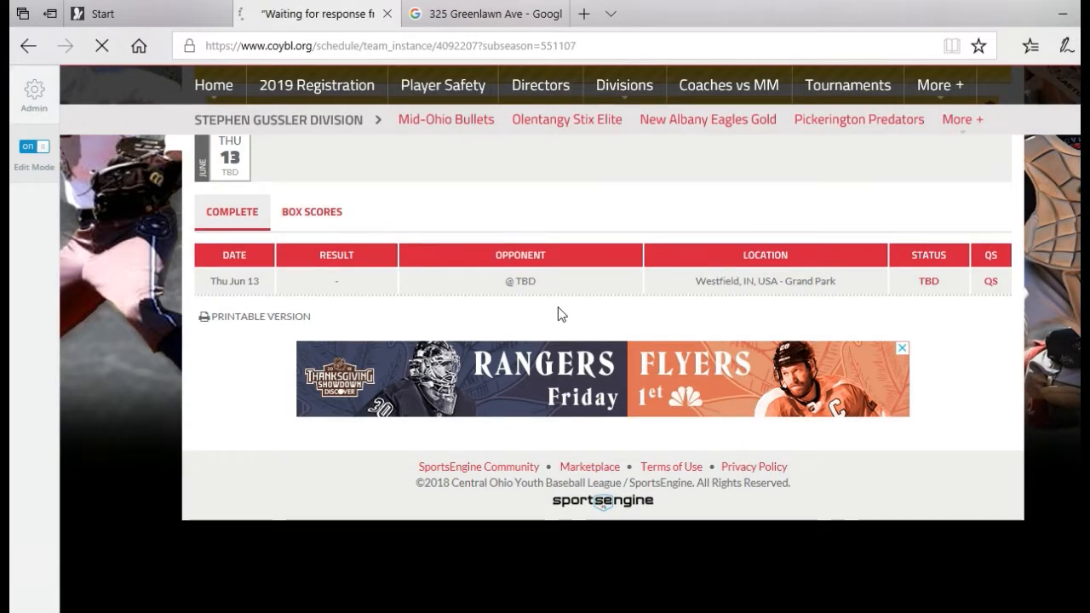
- Add another game against Aces Baseball Club 11U 2018, from the Central Ohio Youth Baseball League Divisions
scroll(621, 278, "down", 5)
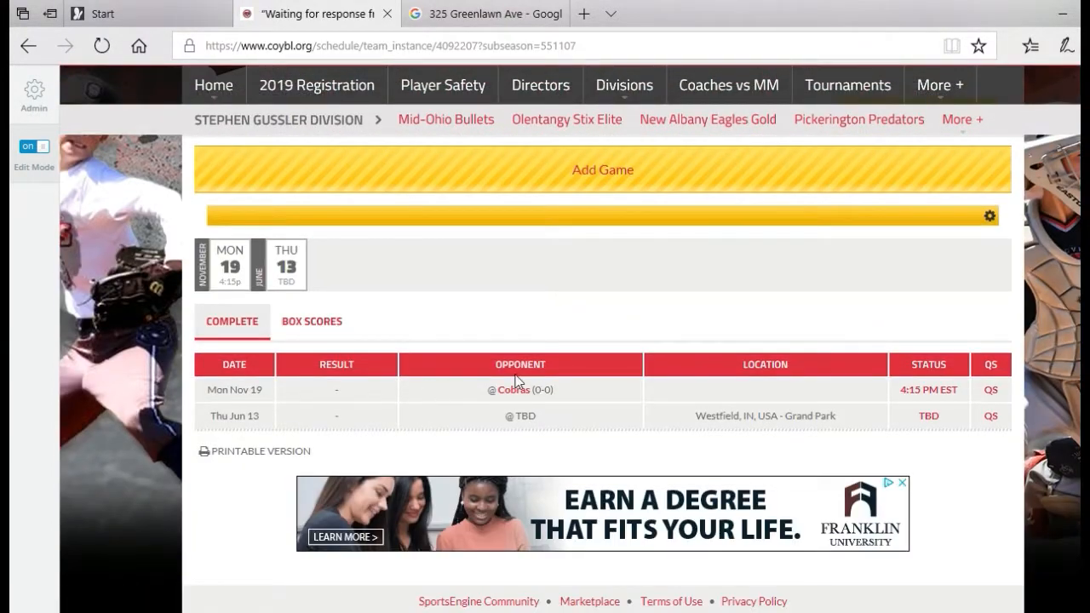
left_click(600, 169)
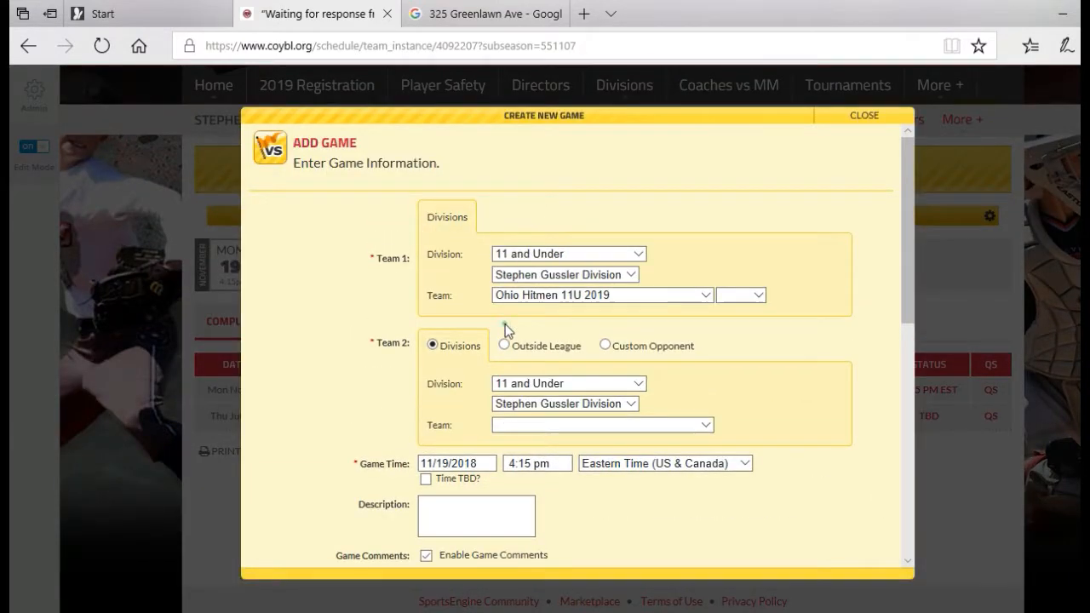
left_click(504, 345)
scroll(565, 270, "down", 2)
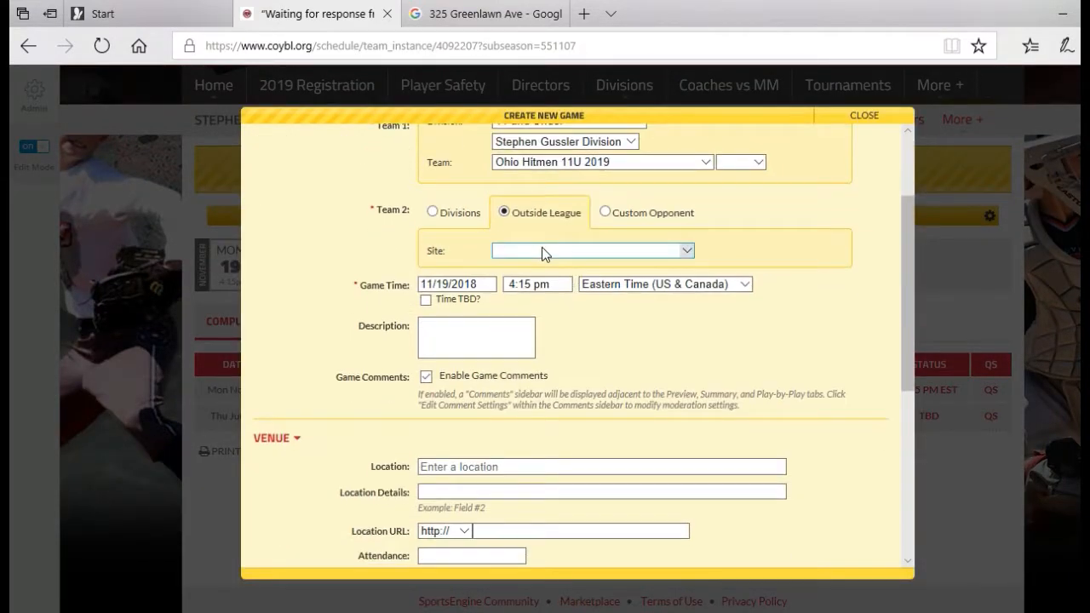
left_click(541, 250)
left_click(547, 258)
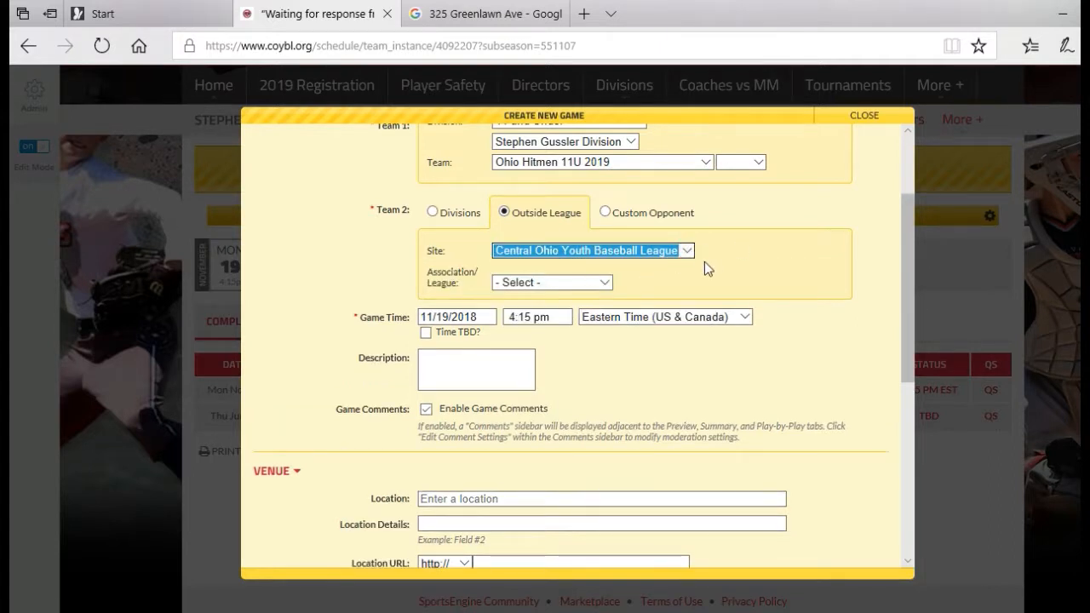
left_click(593, 288)
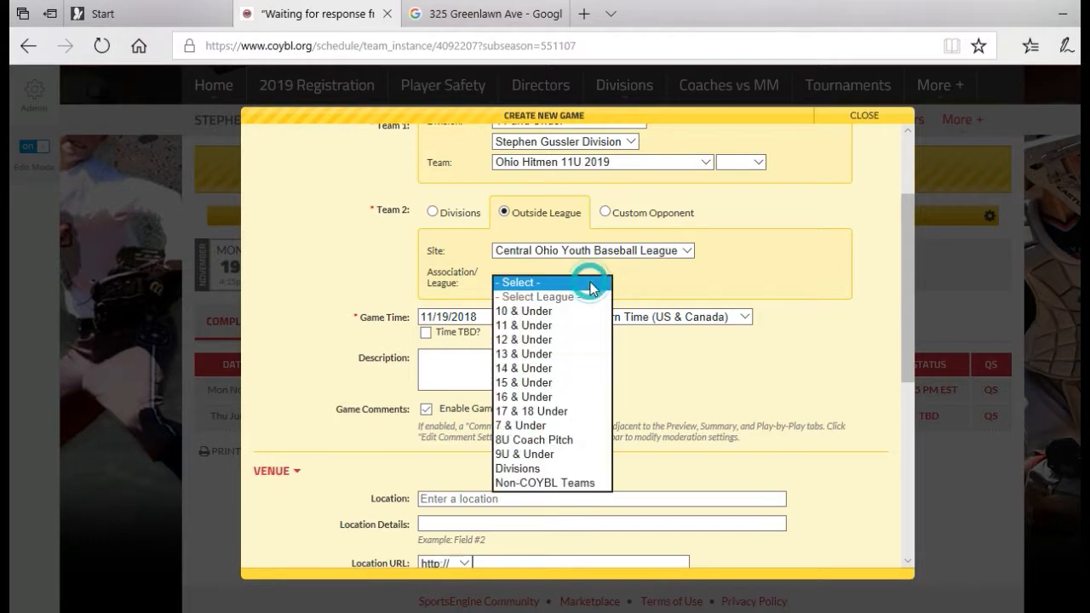
left_click(521, 474)
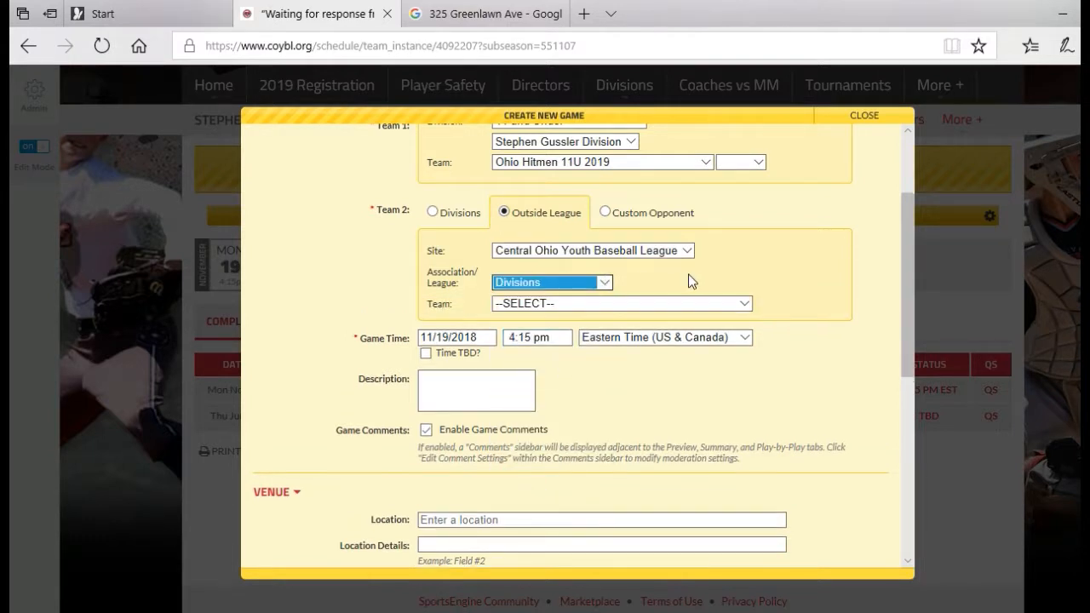
left_click(623, 304)
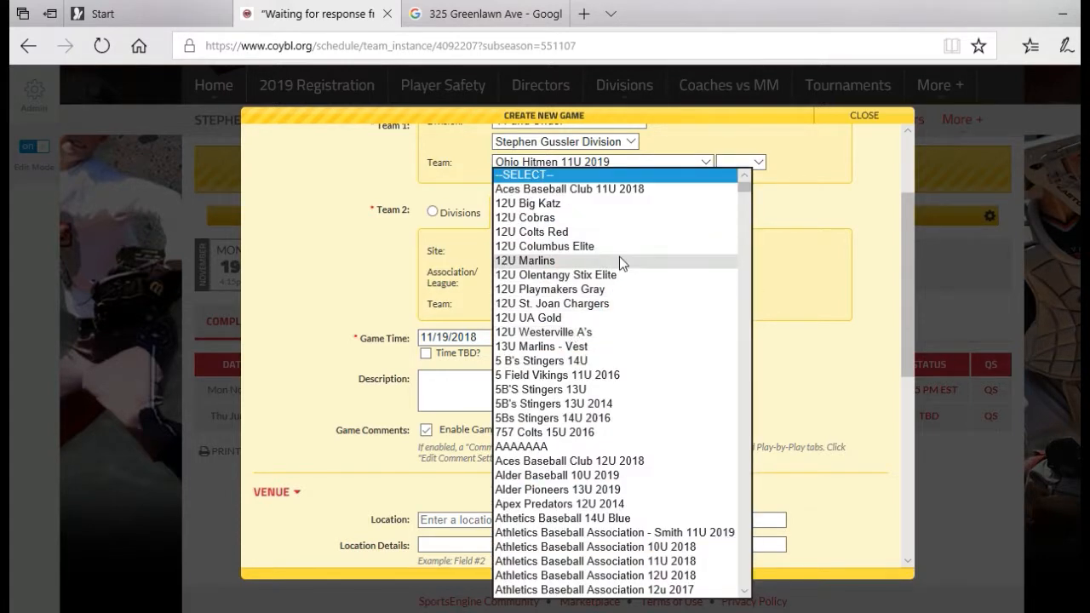
left_click(607, 192)
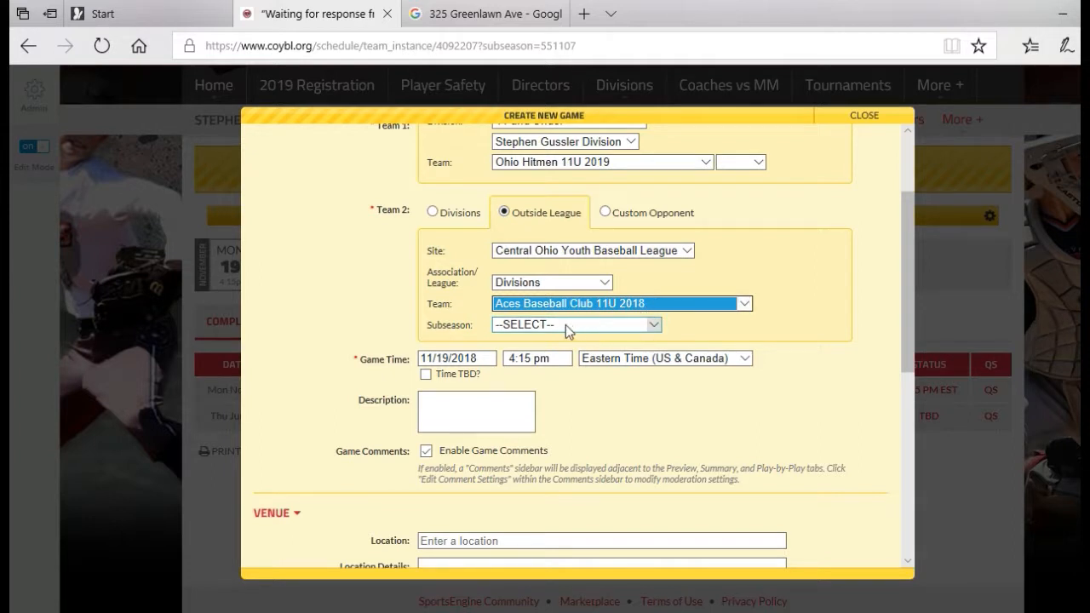
- Set subseason 2019 Regular Season, standings to 'Affects league standings only', and create the game
left_click(541, 324)
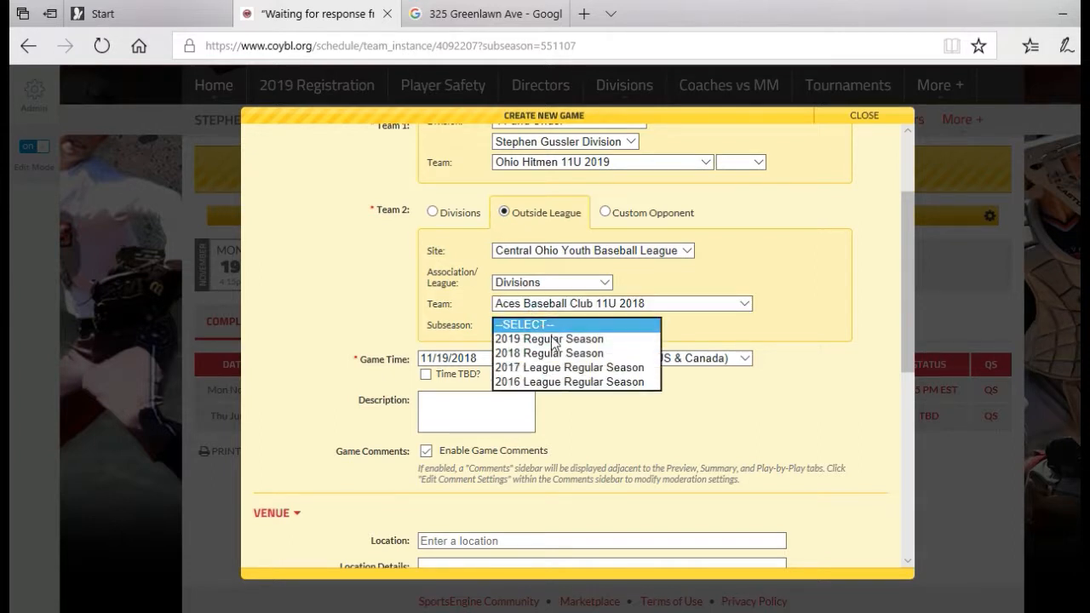
left_click(561, 339)
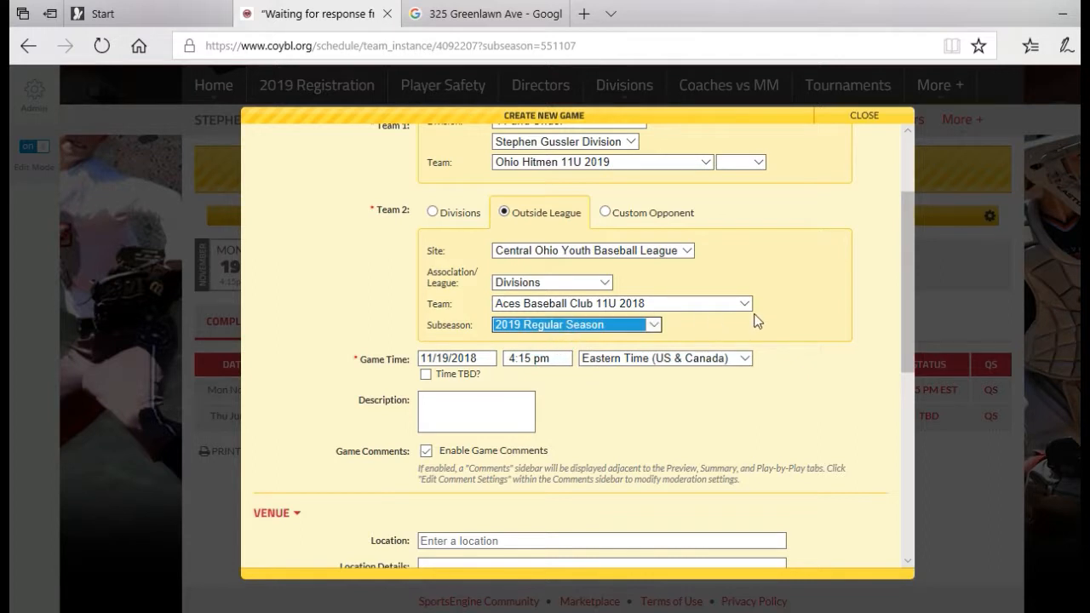
scroll(810, 389, "down", 1)
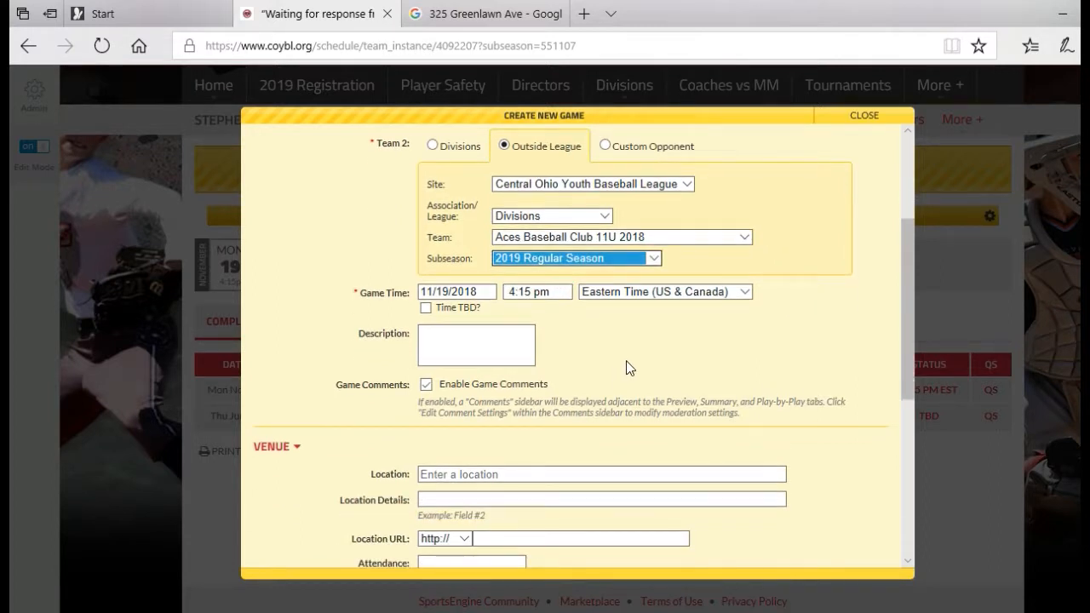
scroll(628, 366, "down", 2)
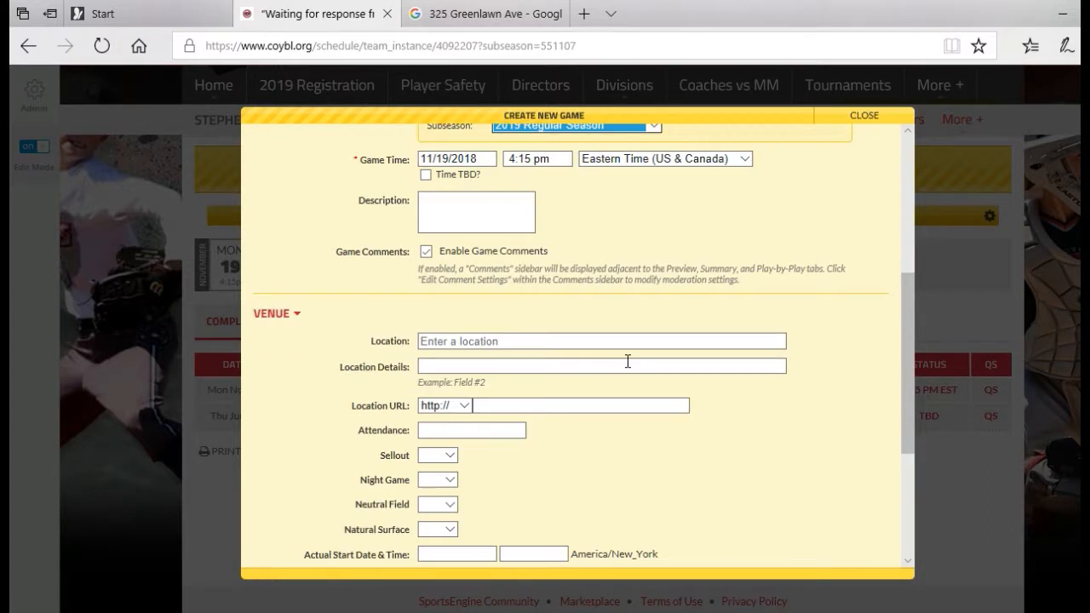
scroll(627, 361, "down", 4)
left_click(336, 363)
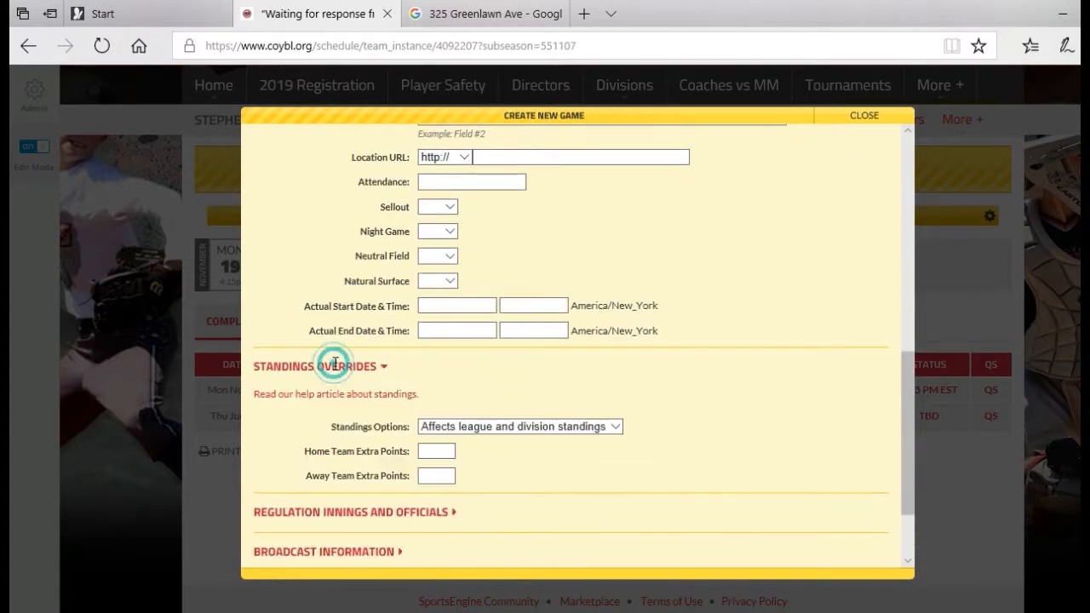
left_click(459, 428)
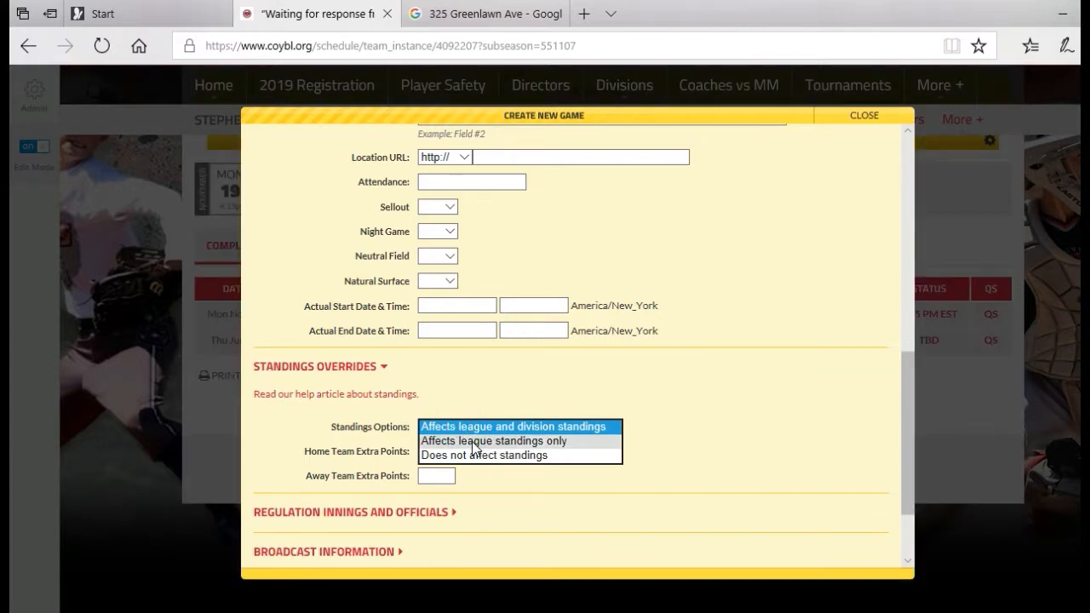
left_click(473, 441)
scroll(650, 397, "down", 2)
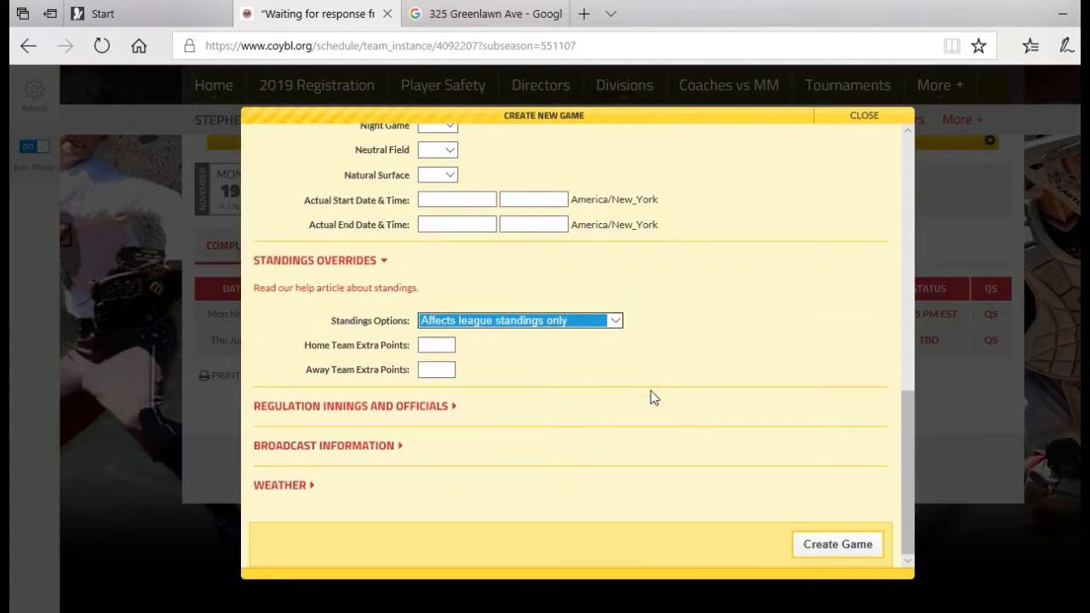
left_click(828, 543)
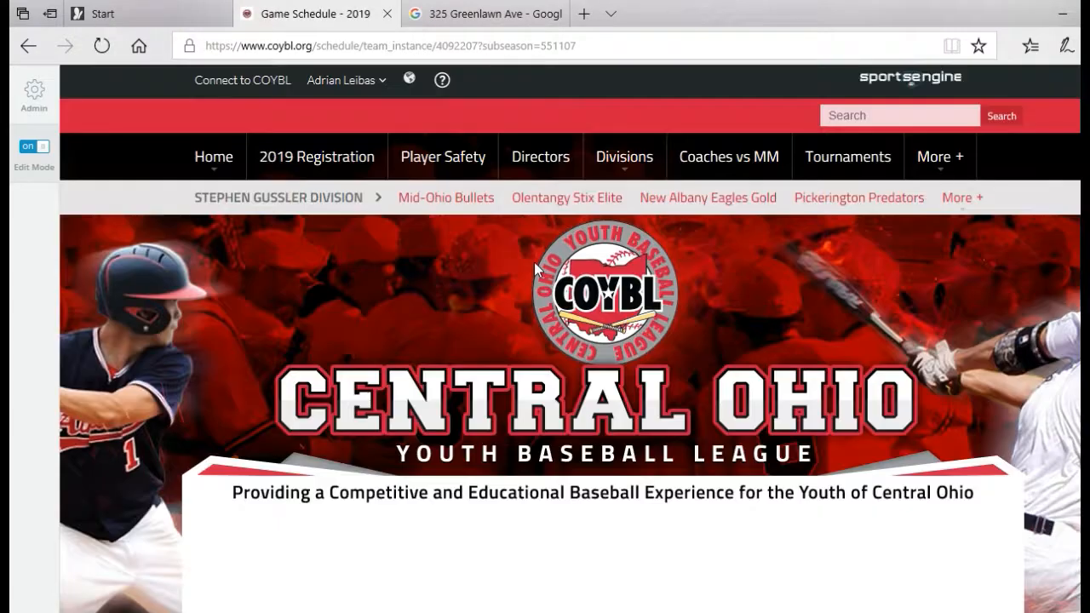
- Add another game with a new custom opponent team named Dallas Stars
scroll(533, 264, "down", 6)
scroll(561, 303, "down", 2)
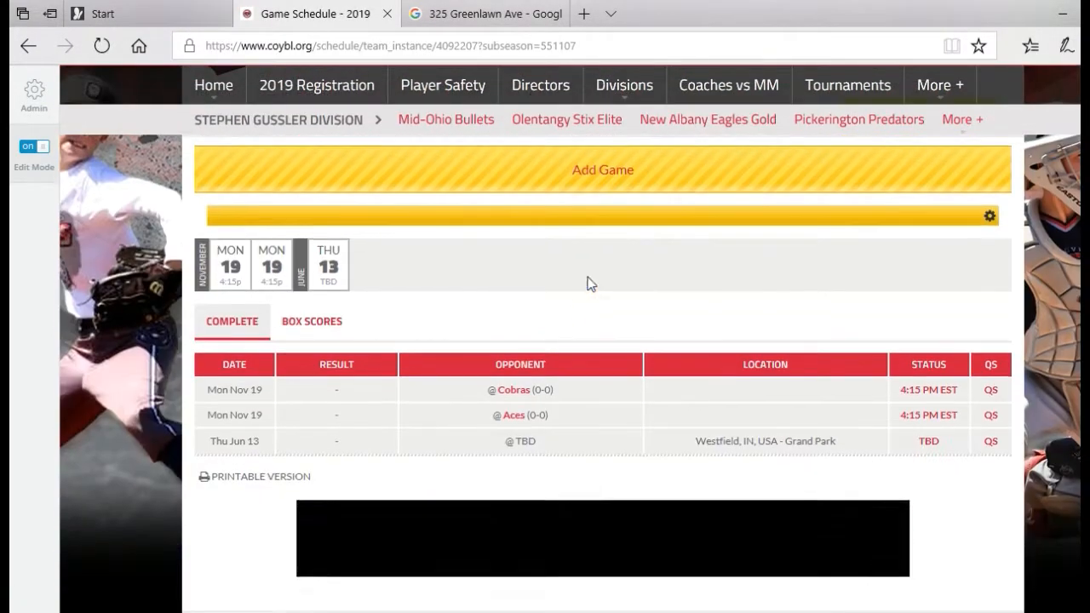
left_click(579, 171)
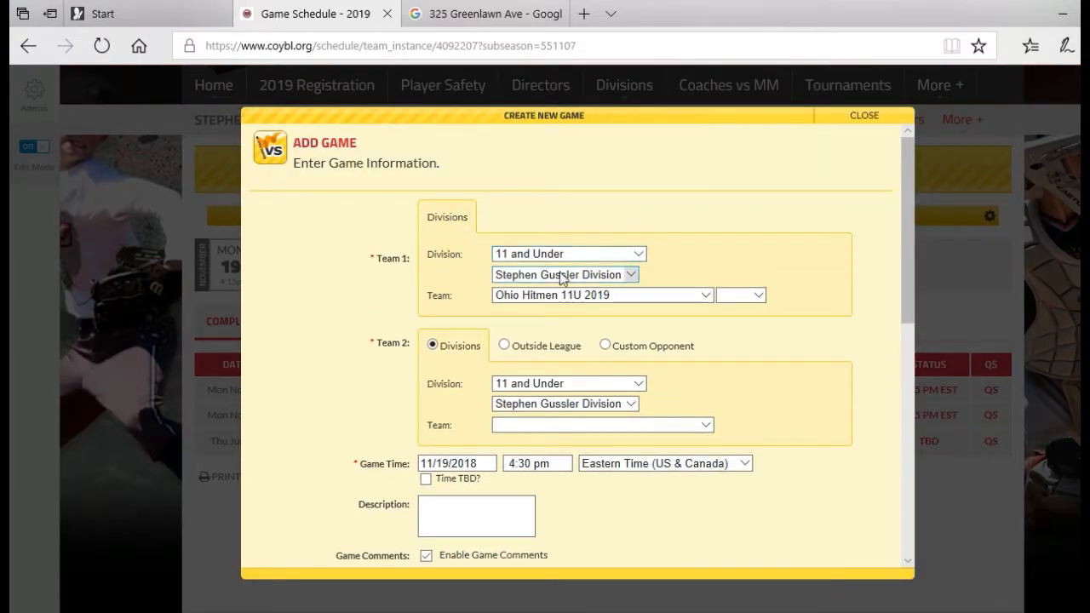
scroll(571, 274, "down", 1)
left_click(606, 277)
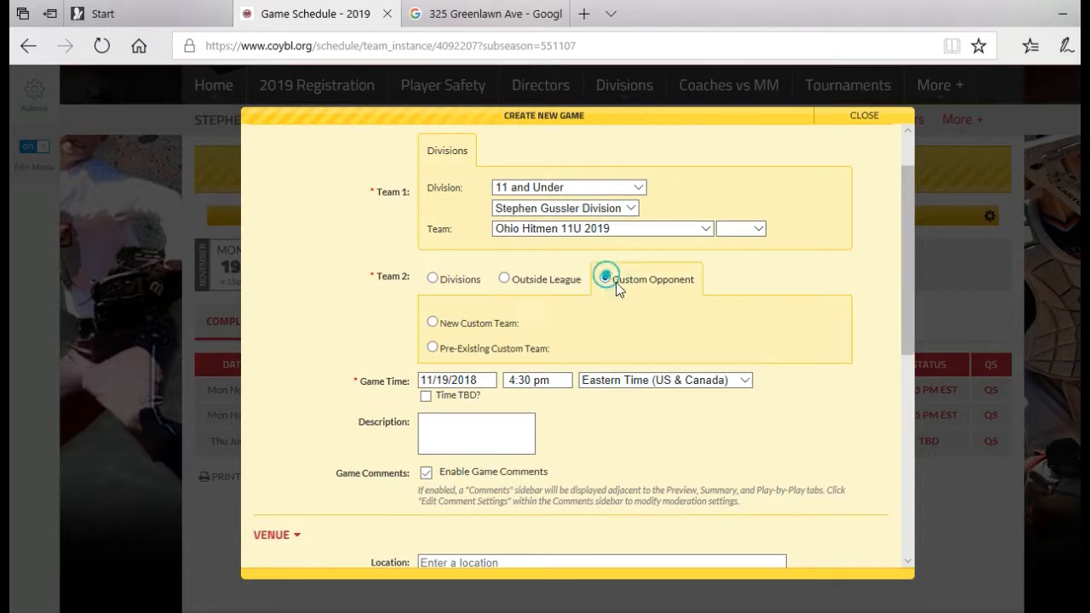
scroll(732, 287, "down", 1)
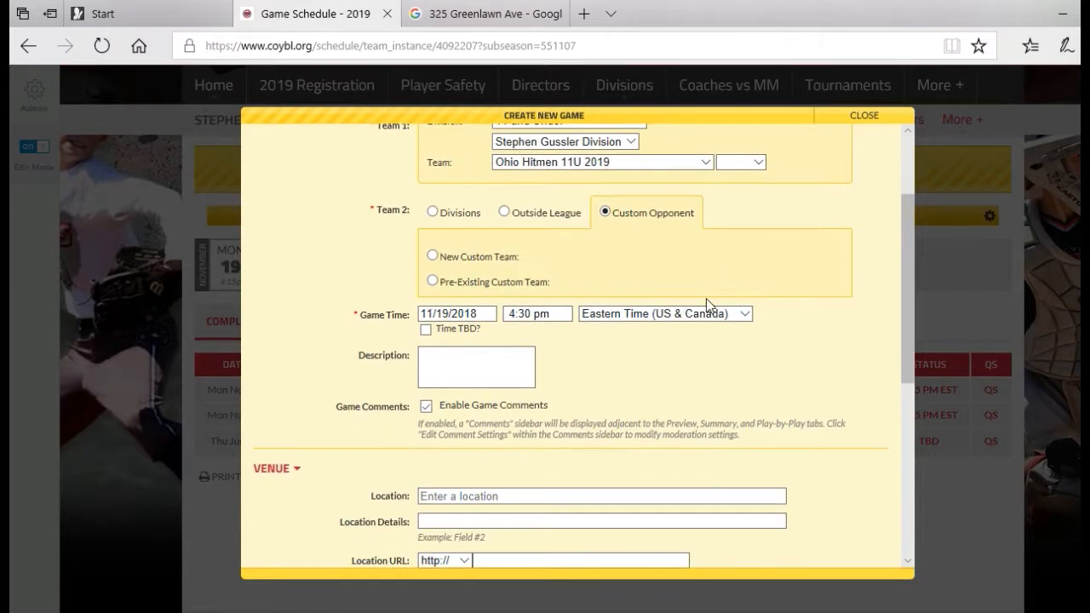
left_click(432, 257)
left_click(669, 259)
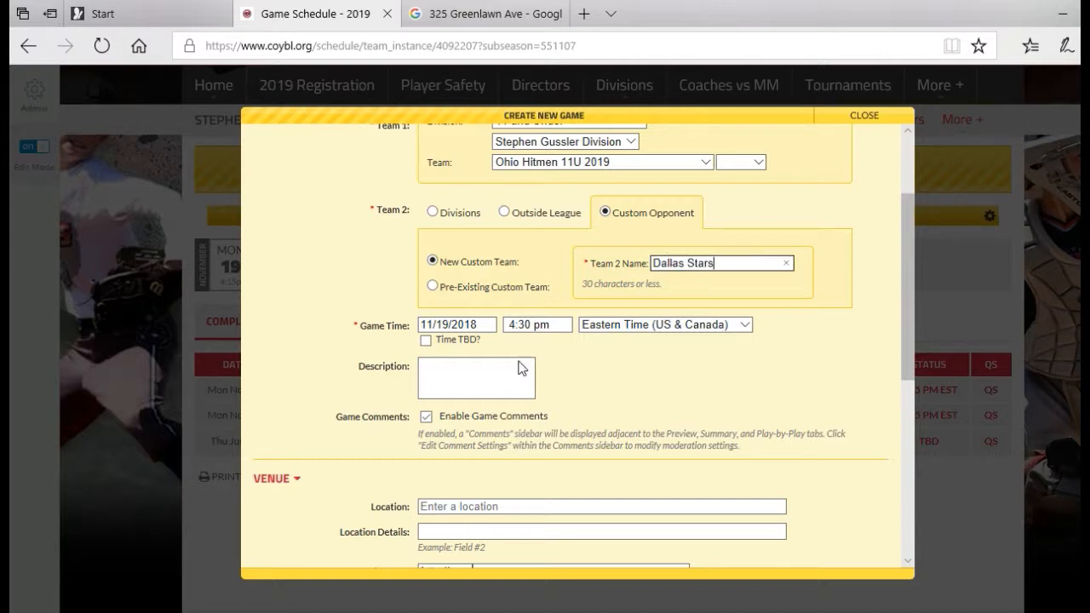
- Schedule the game for 5:00 pm on November 23, 2018
scroll(451, 374, "down", 1)
left_click(537, 259)
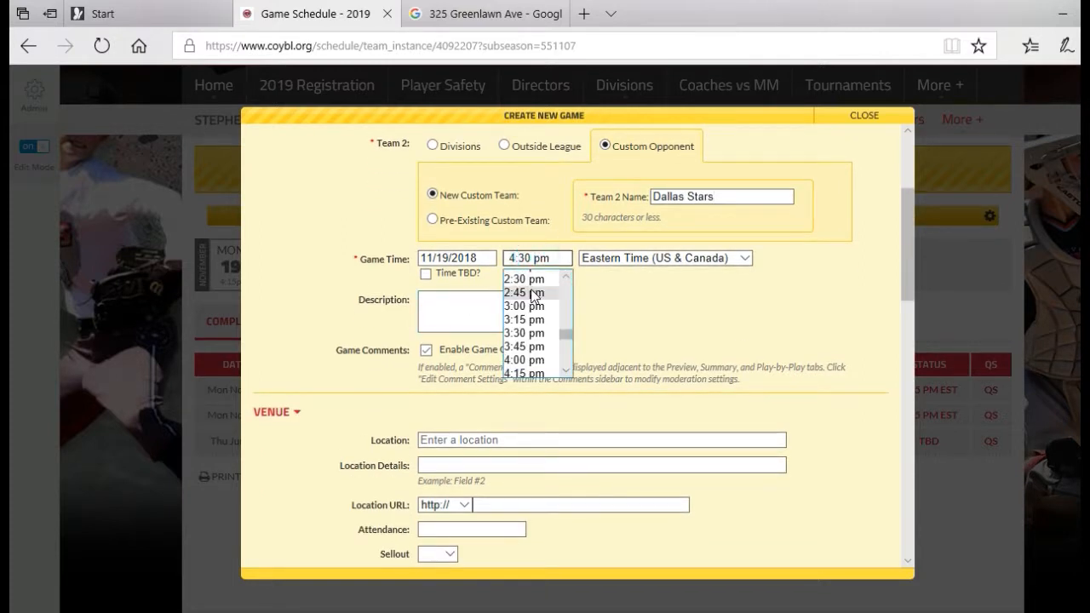
scroll(539, 360, "down", 1)
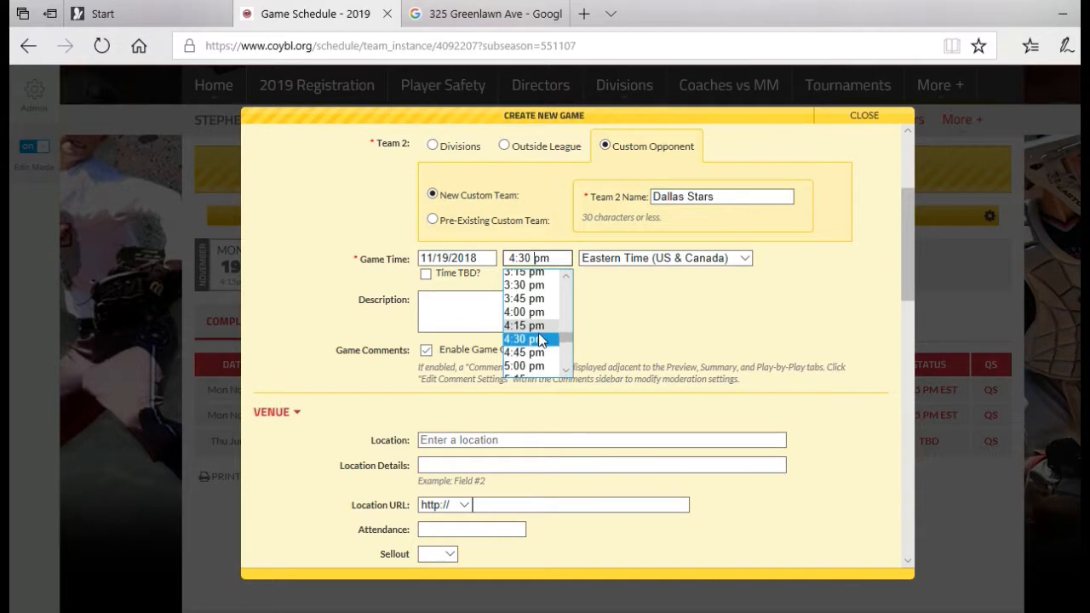
left_click(522, 373)
left_click(478, 259)
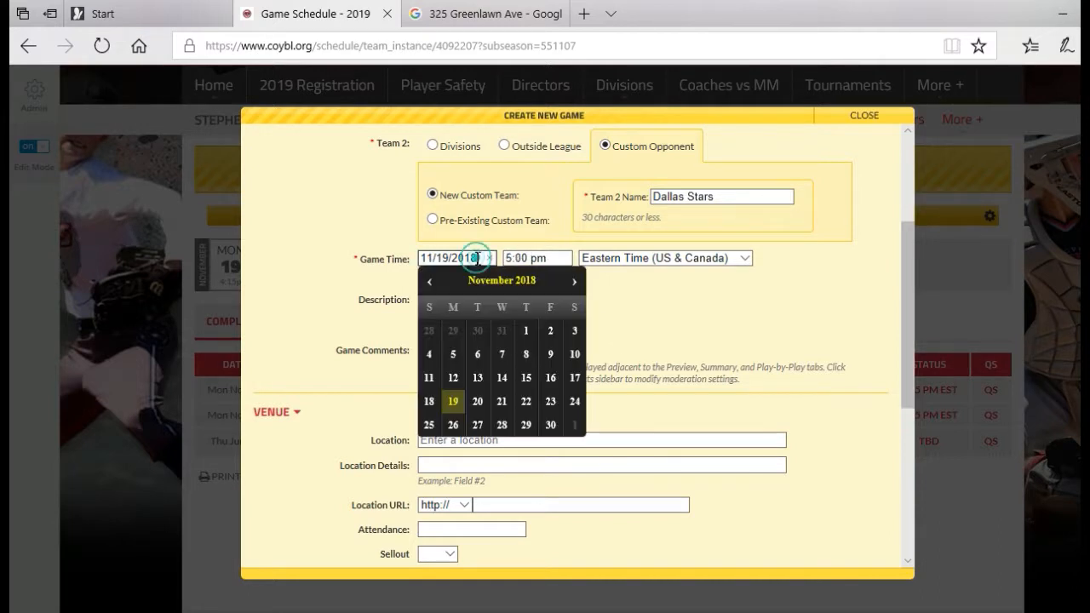
left_click(551, 401)
- Set standings to 'Affects league standings only' and create the Dallas Stars game
scroll(753, 312, "down", 3)
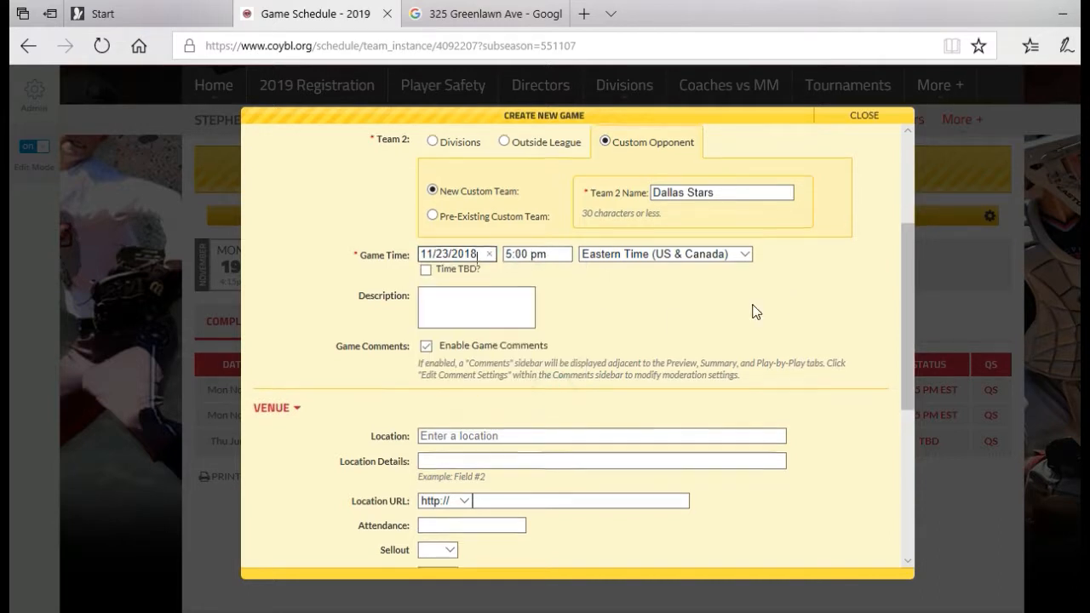
scroll(412, 380, "down", 2)
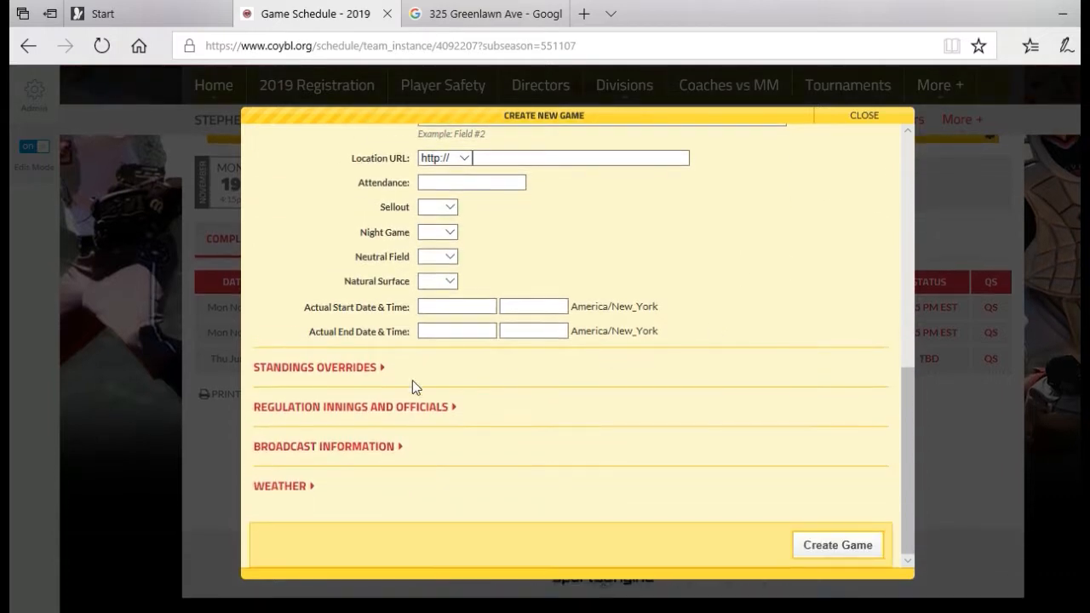
left_click(337, 362)
left_click(457, 428)
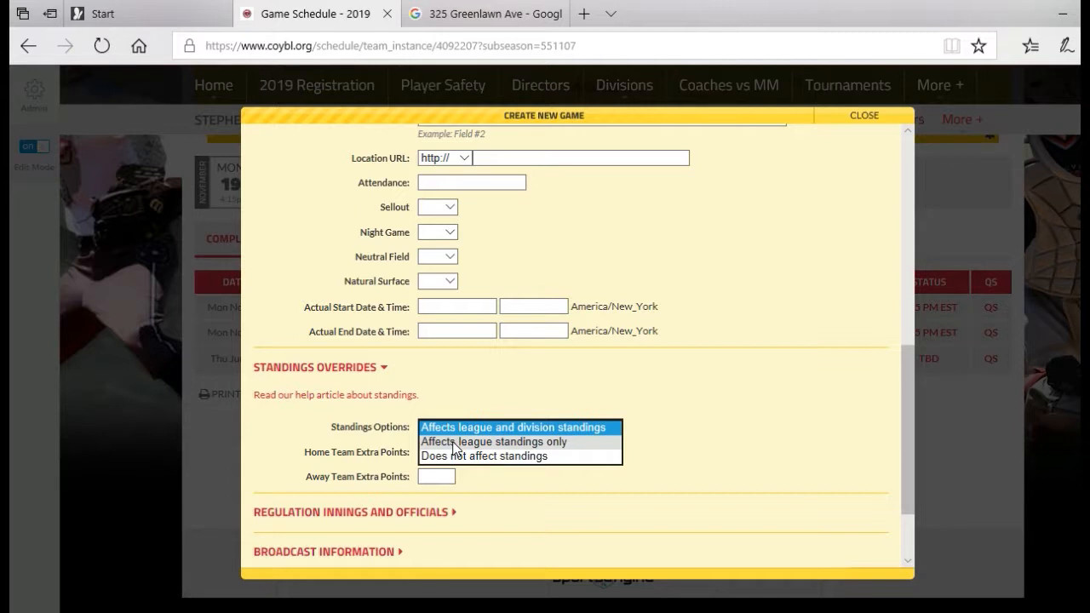
left_click(455, 442)
scroll(717, 407, "down", 2)
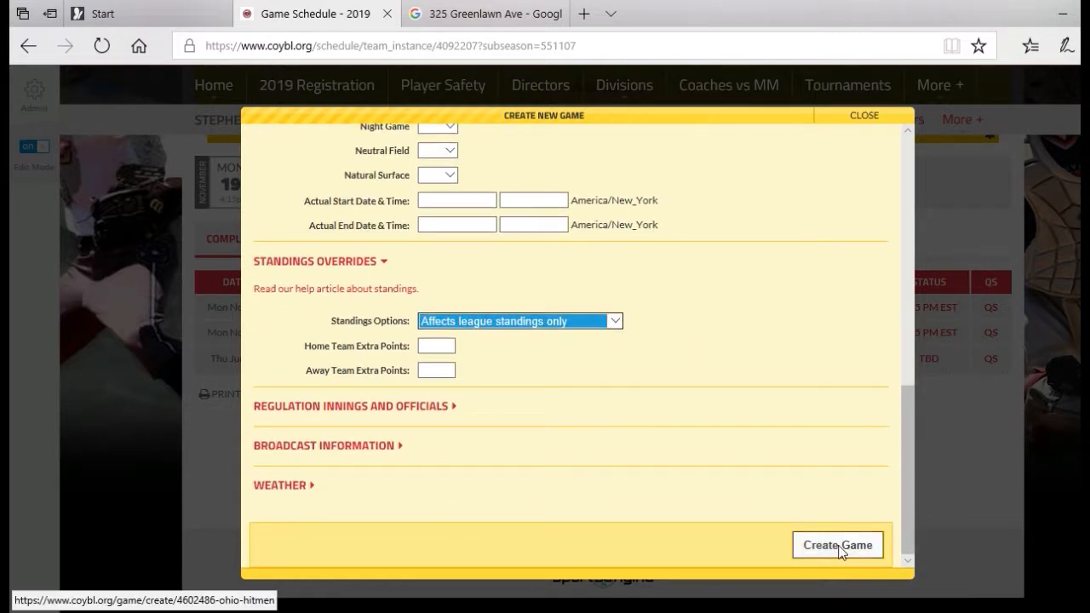
left_click(586, 320)
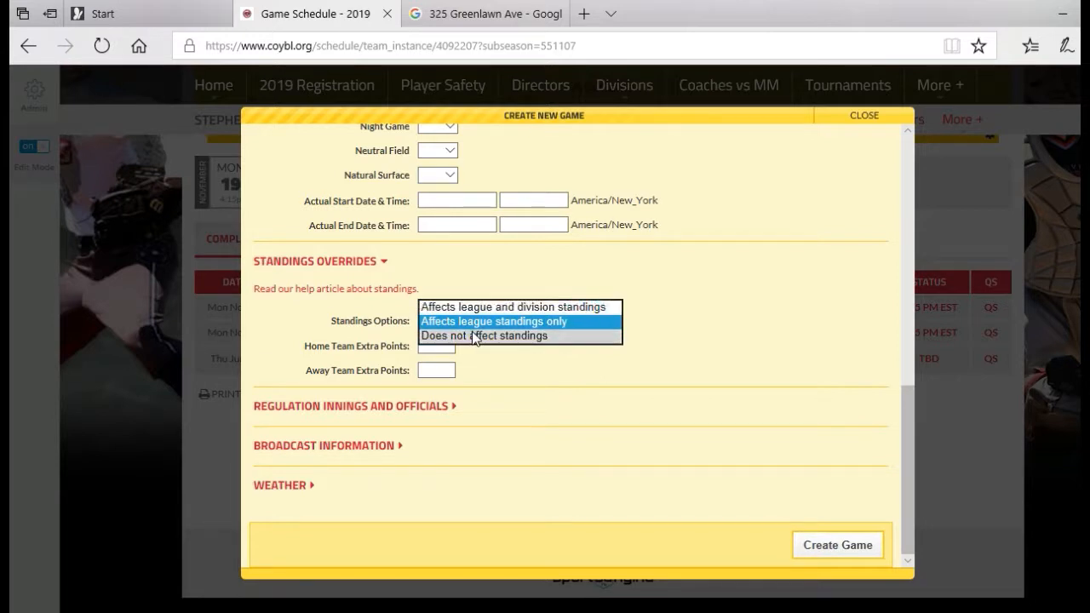
left_click(472, 334)
left_click(500, 371)
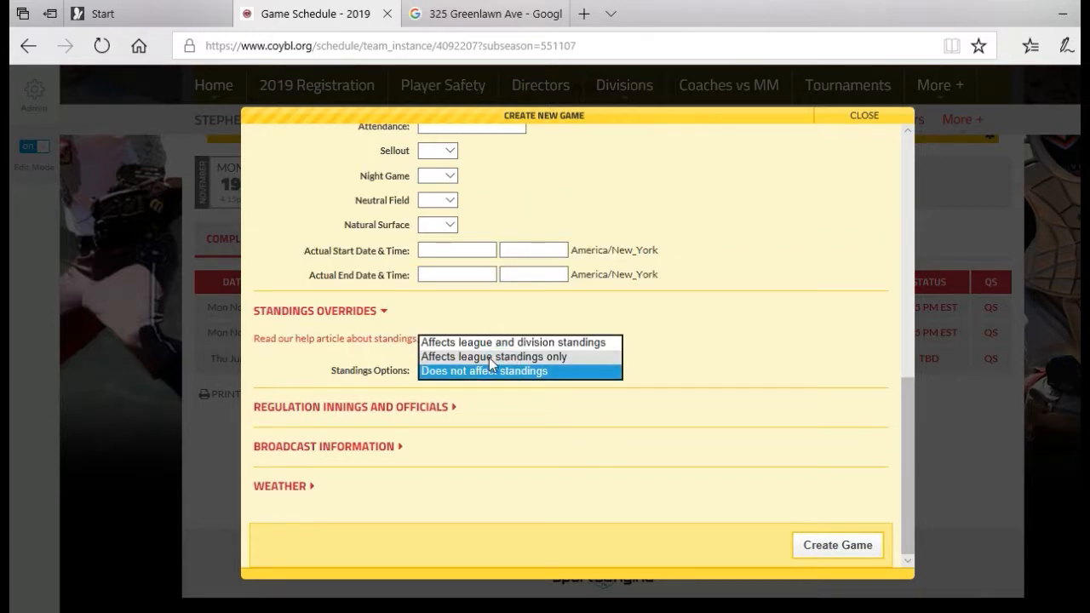
left_click(489, 357)
scroll(716, 429, "down", 1)
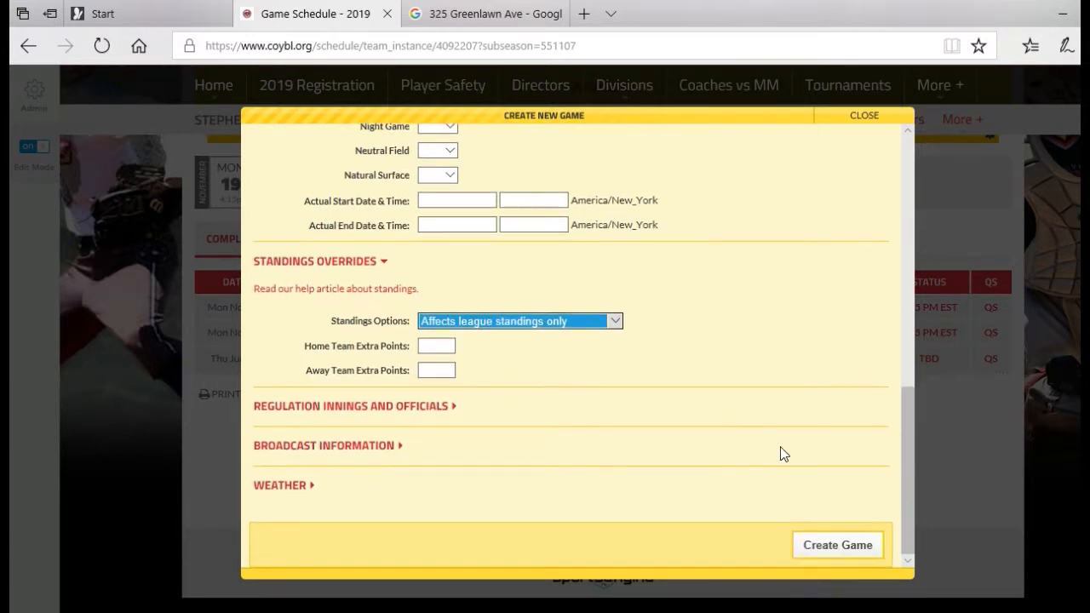
left_click(856, 546)
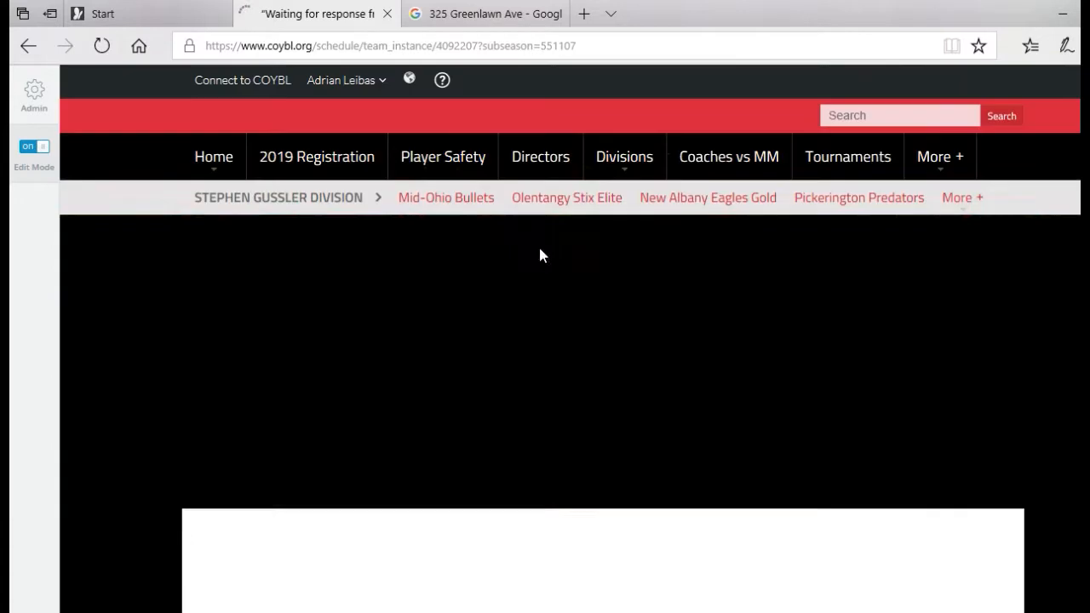
- Open the Columbus Cobras game's details page and scroll down to its empty line score
scroll(550, 255, "down", 2)
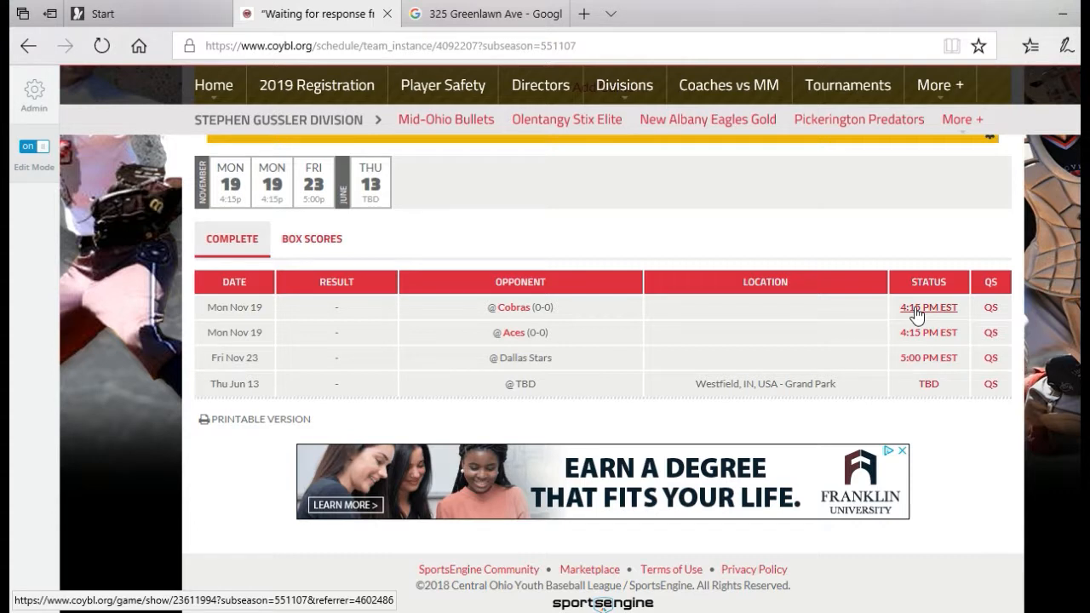
left_click(916, 308)
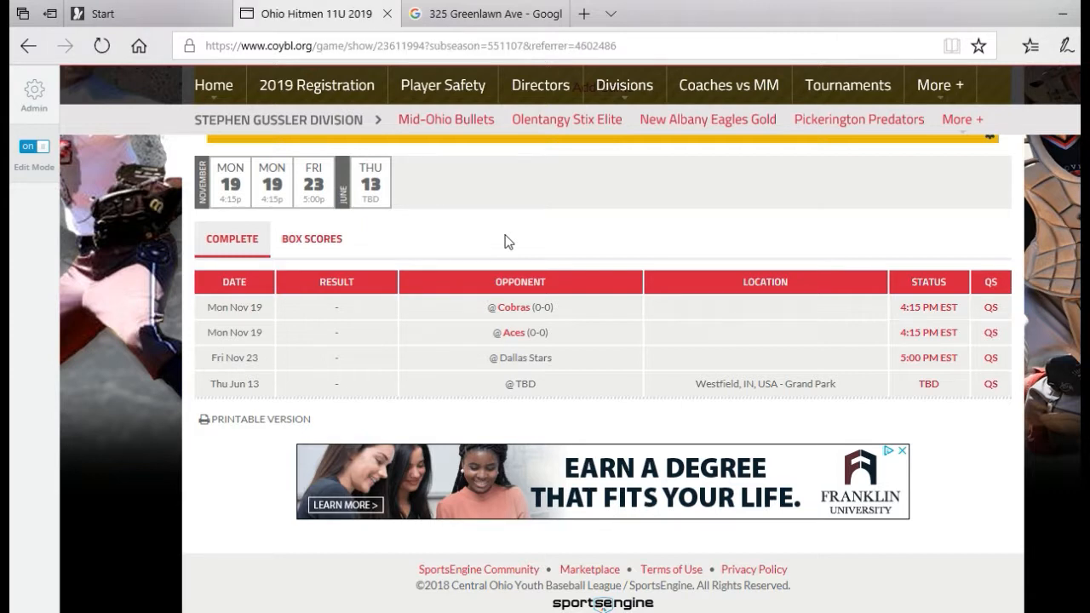
scroll(514, 241, "down", 4)
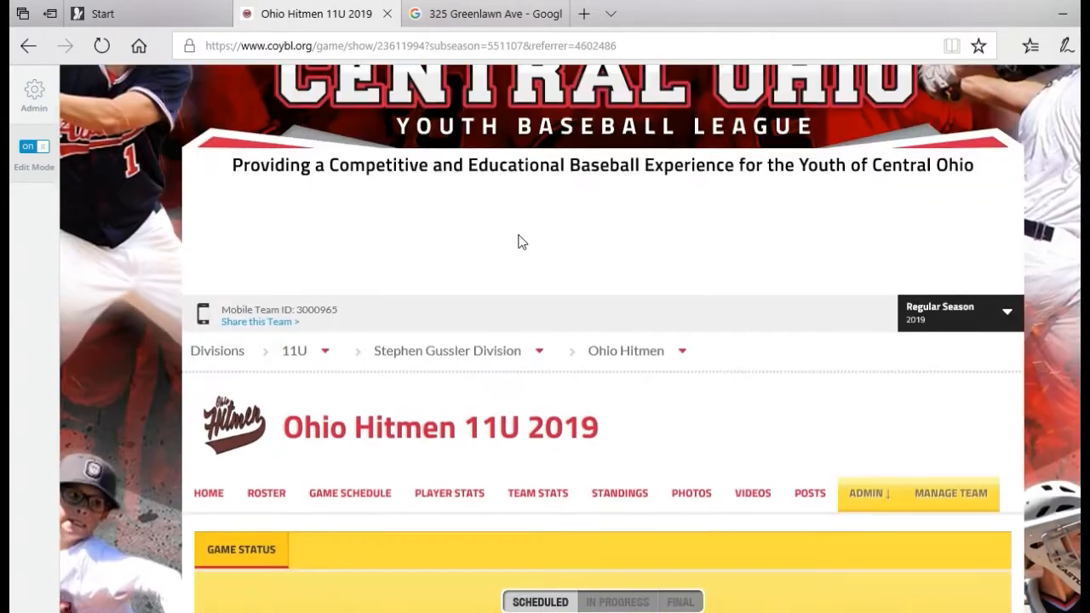
scroll(521, 242, "down", 3)
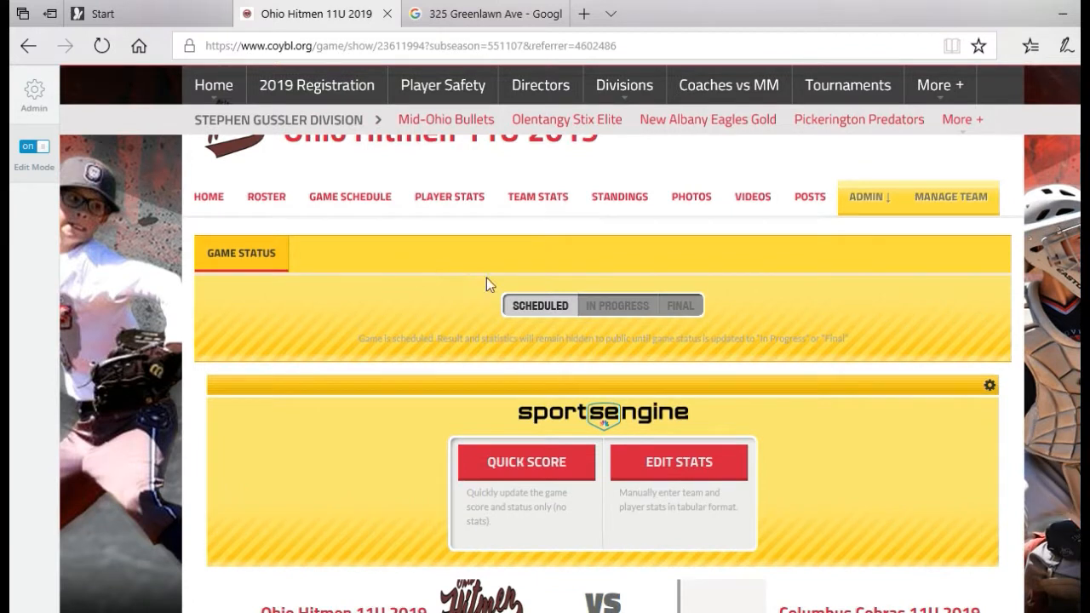
scroll(681, 454, "down", 2)
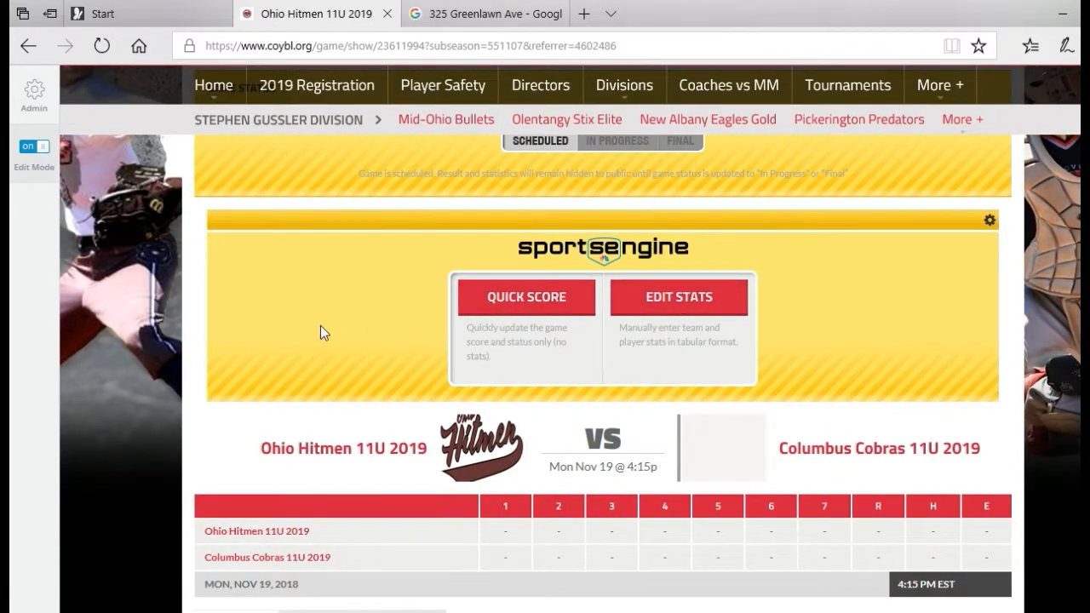
- Enter inning runs (Hitmen 1, 2, 1 in innings 1, 5, 6; Cobras 1, 2 in innings 1, 5) and remove the seventh inning
left_click(676, 300)
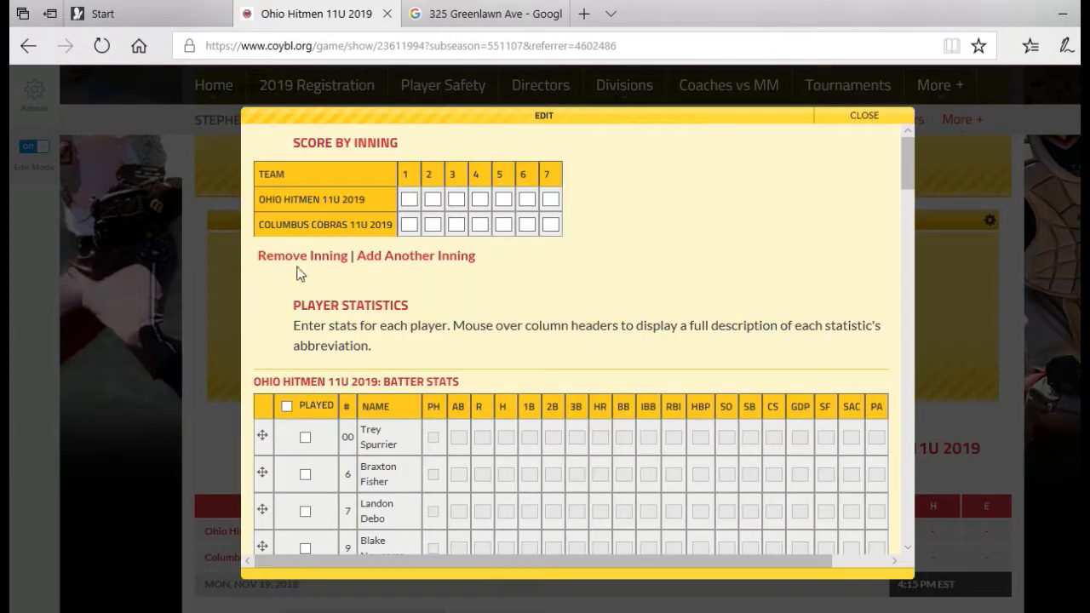
left_click(412, 201)
type("1")
left_click(406, 223)
type("1")
left_click(503, 200)
type("2")
left_click(502, 223)
type("2")
left_click(521, 199)
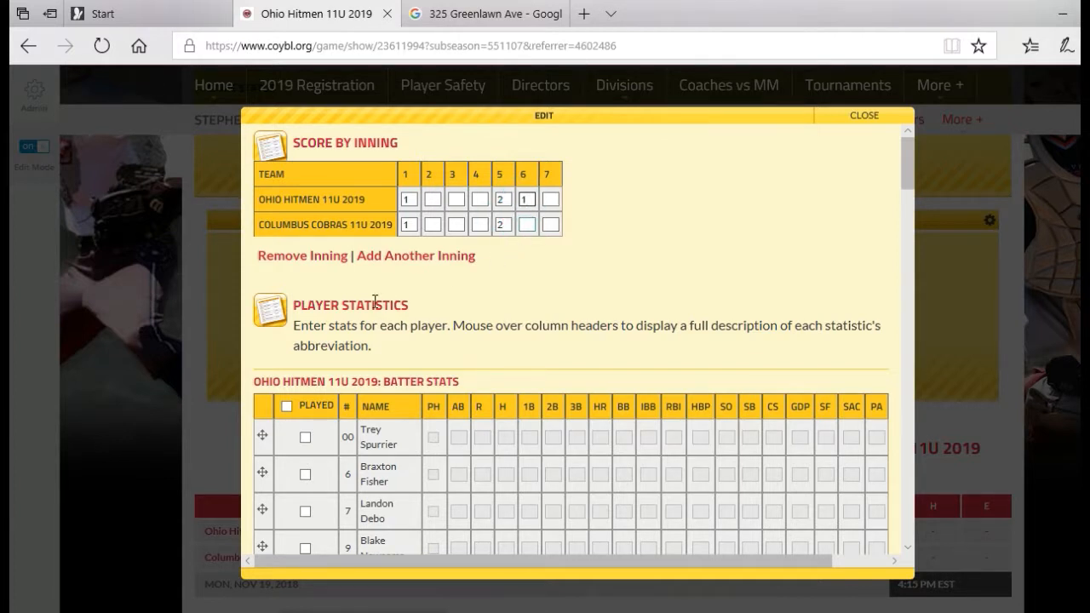
left_click(311, 258)
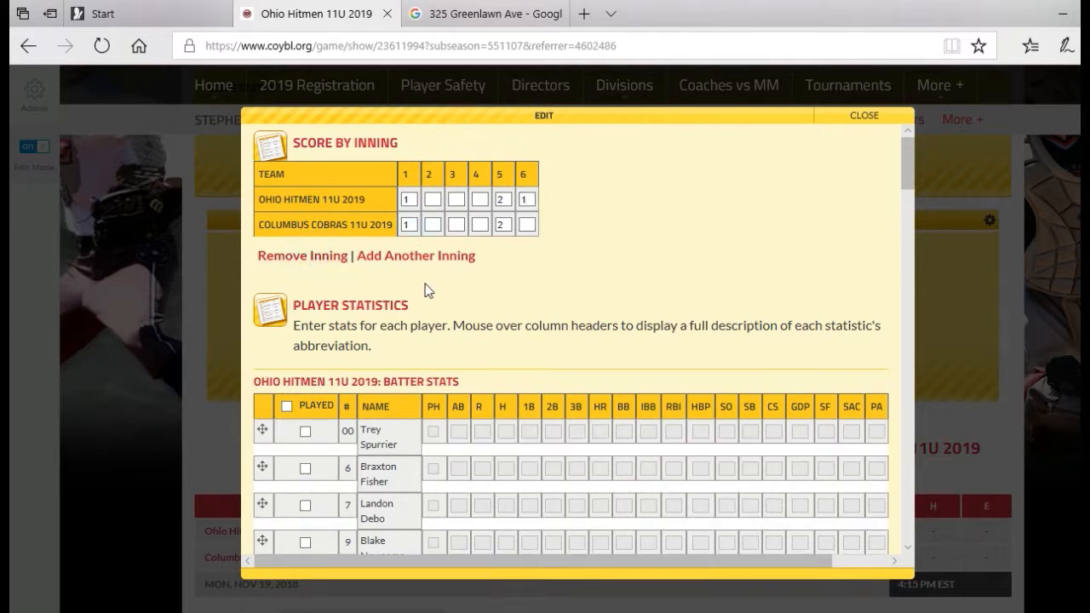
- Mark a Hitmen batter and two pitchers as played, entering pitch counts, then scroll to Save Stats
scroll(424, 284, "down", 2)
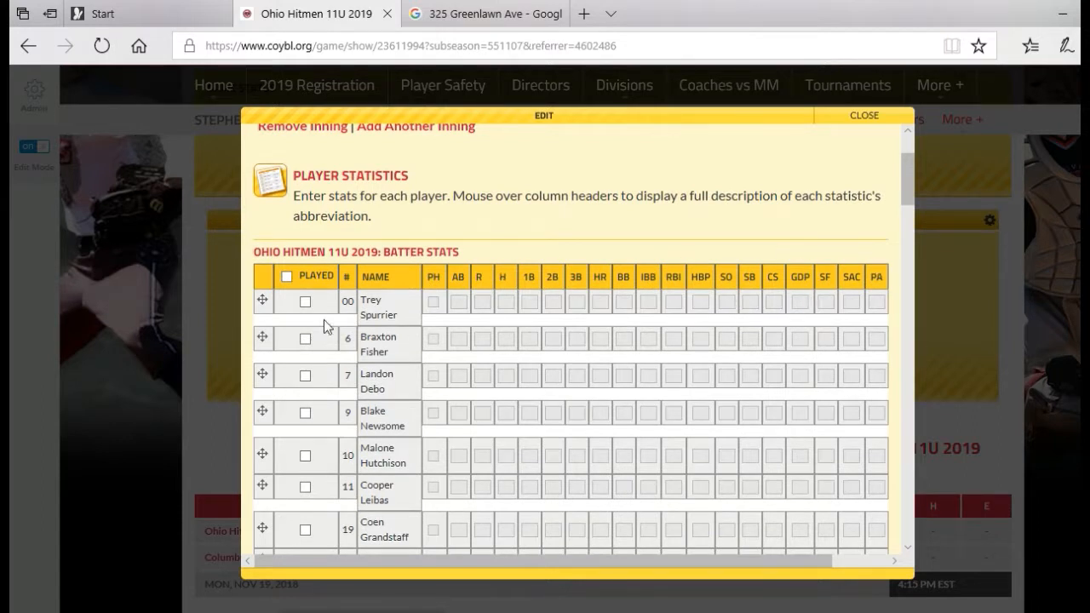
left_click(305, 303)
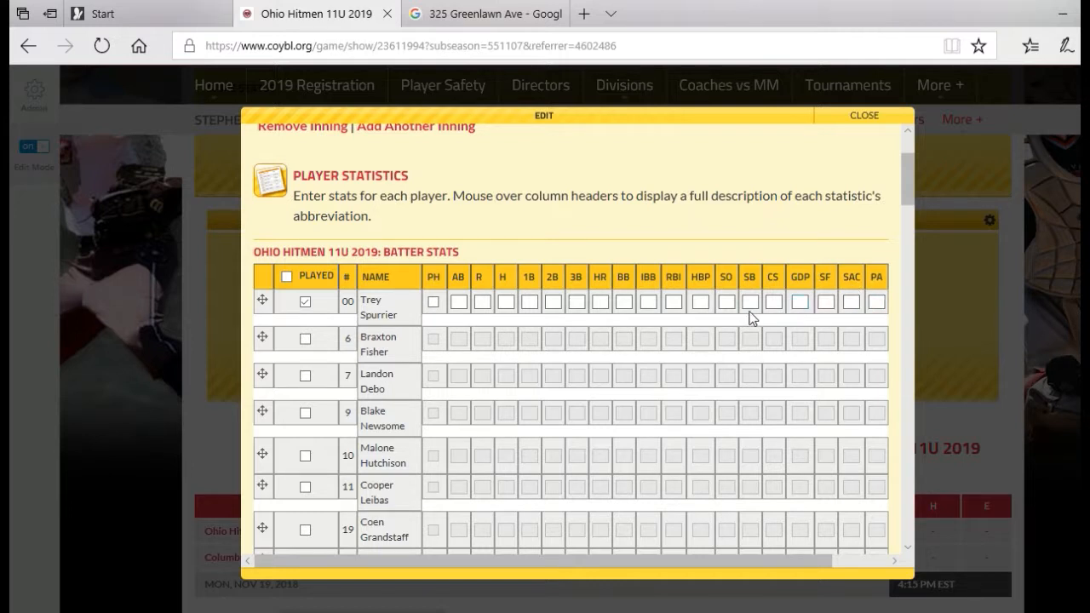
scroll(670, 334, "down", 6)
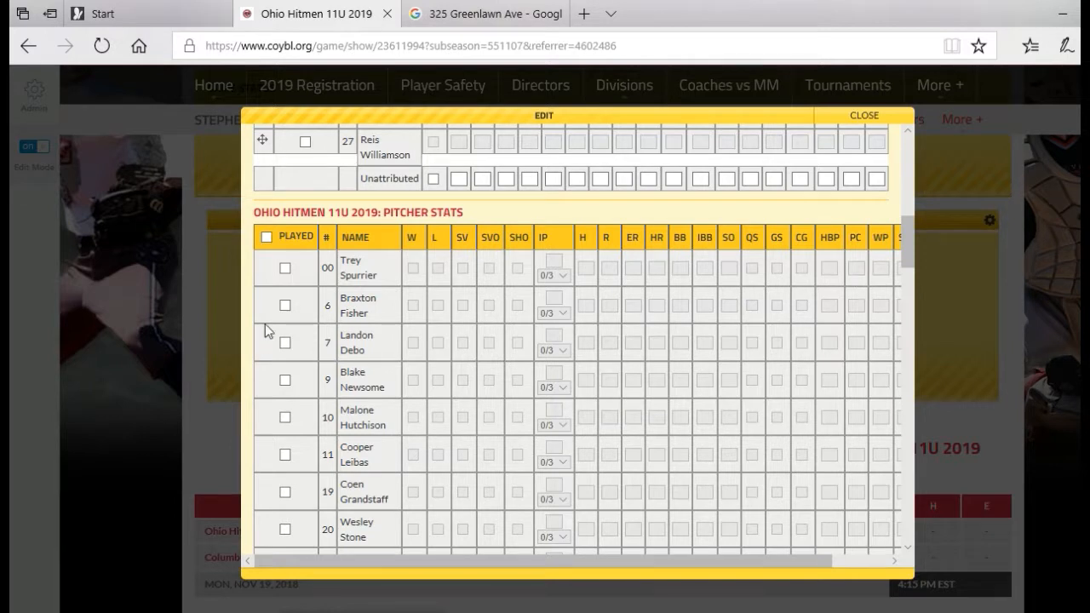
left_click(285, 269)
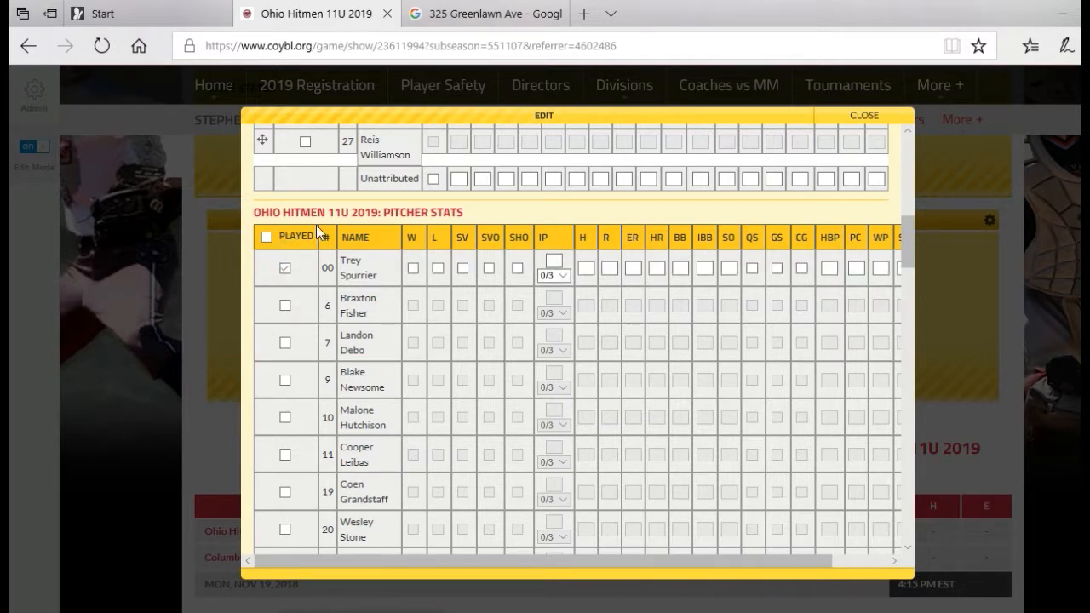
left_click(854, 269)
left_click(285, 418)
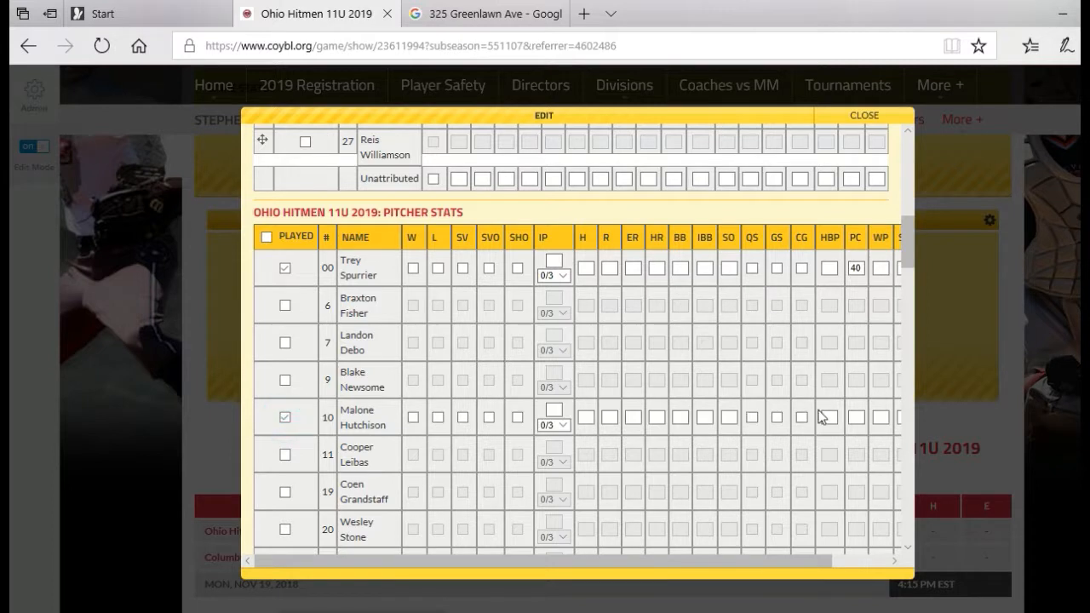
left_click(855, 416)
scroll(784, 427, "down", 6)
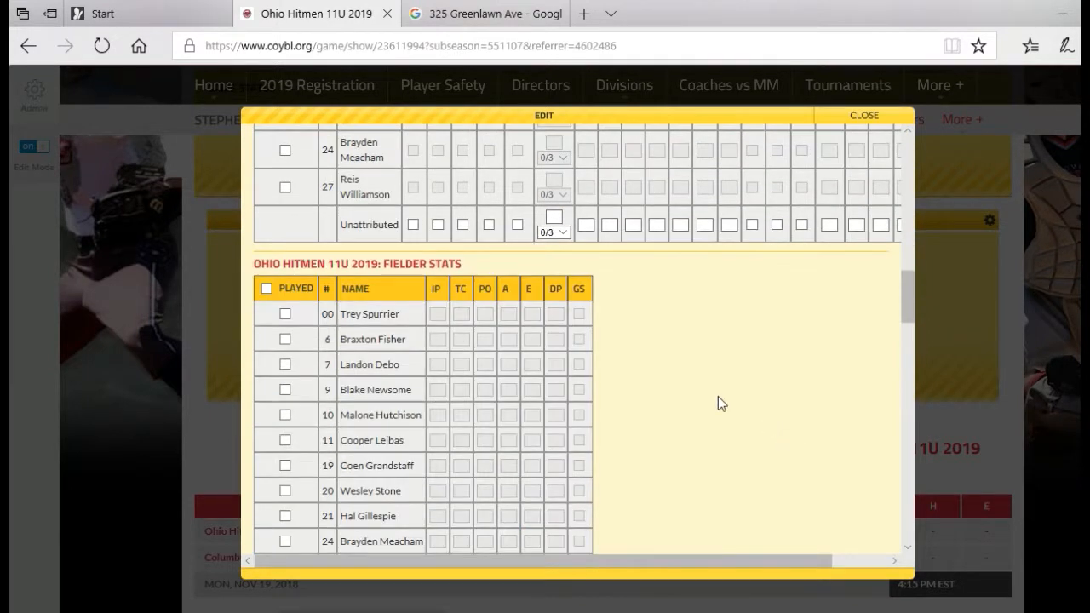
scroll(717, 396, "down", 5)
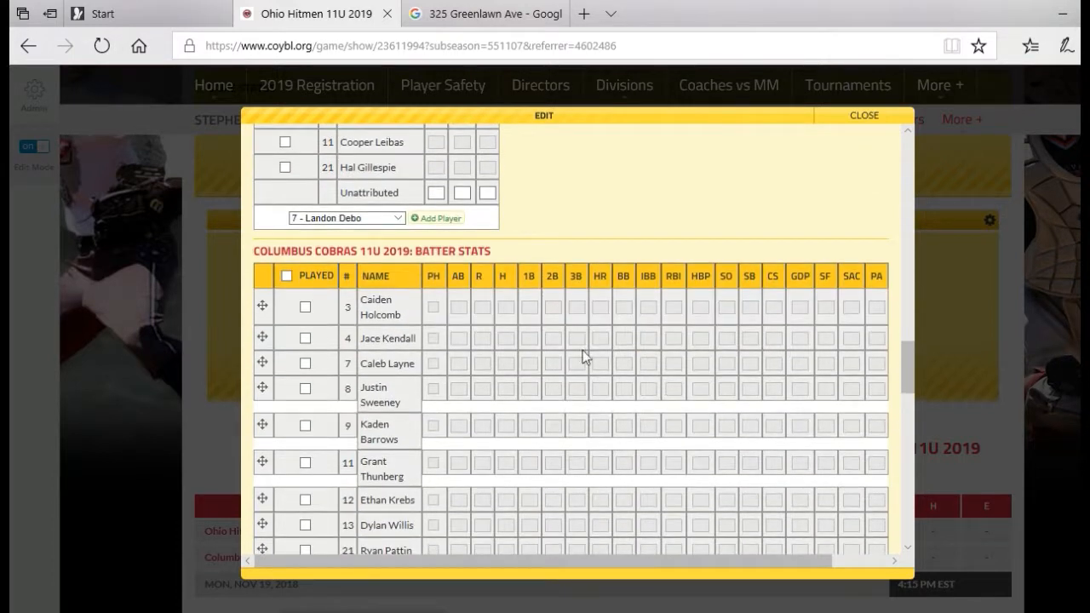
scroll(541, 328, "down", 8)
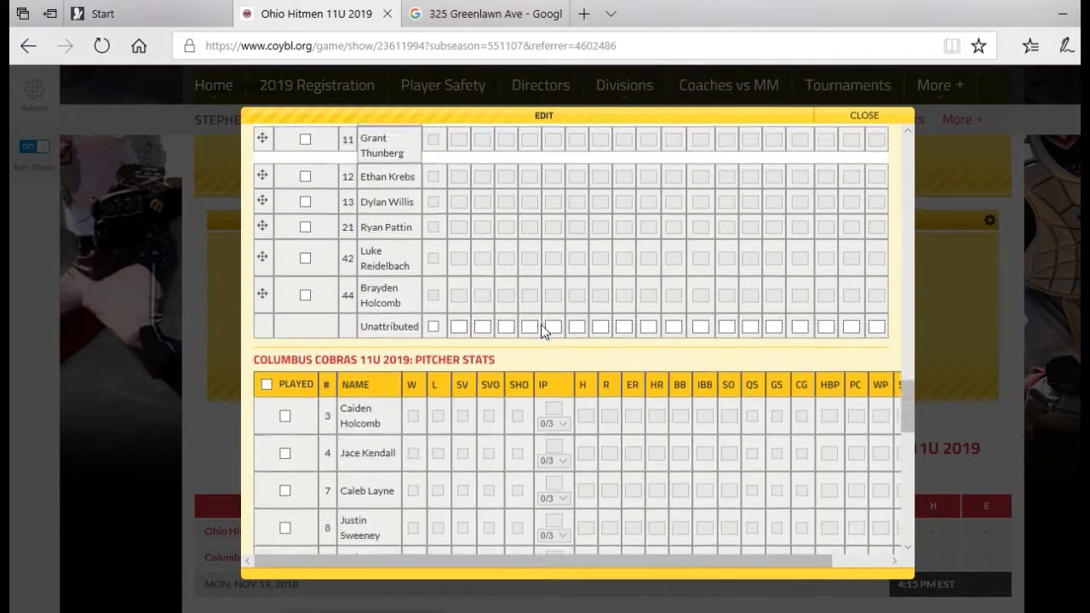
scroll(727, 421, "down", 3)
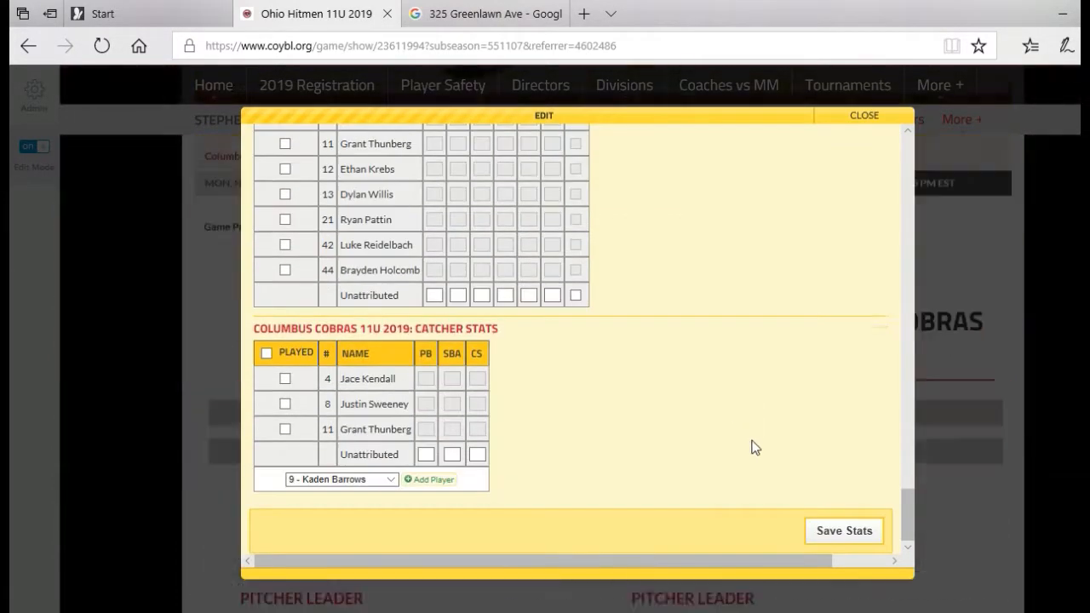
- Save the entered game stats and review the saved line score
left_click(844, 531)
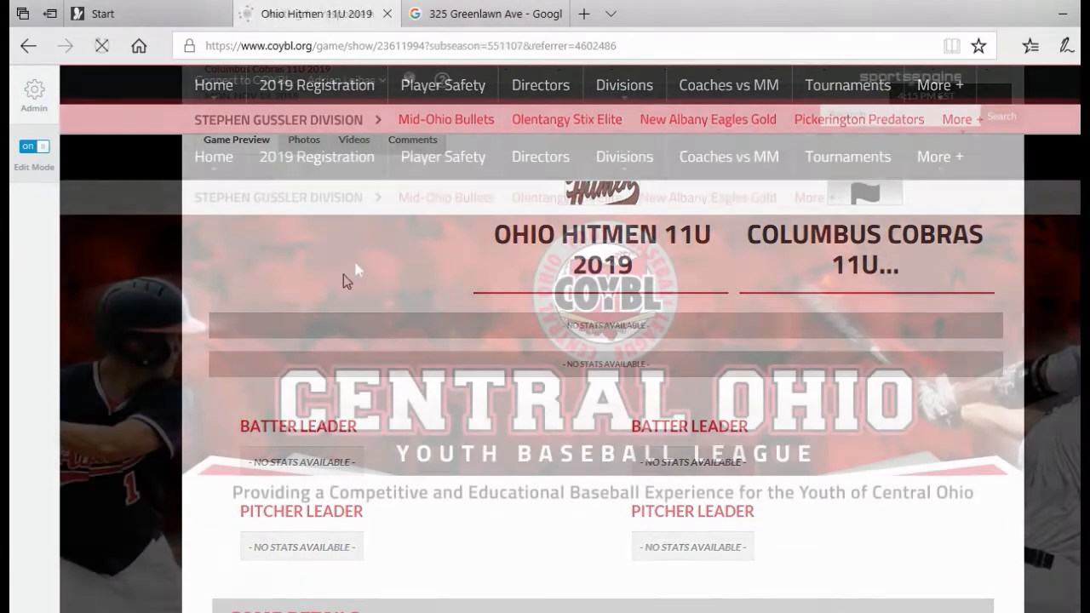
scroll(518, 283, "down", 5)
scroll(809, 330, "down", 2)
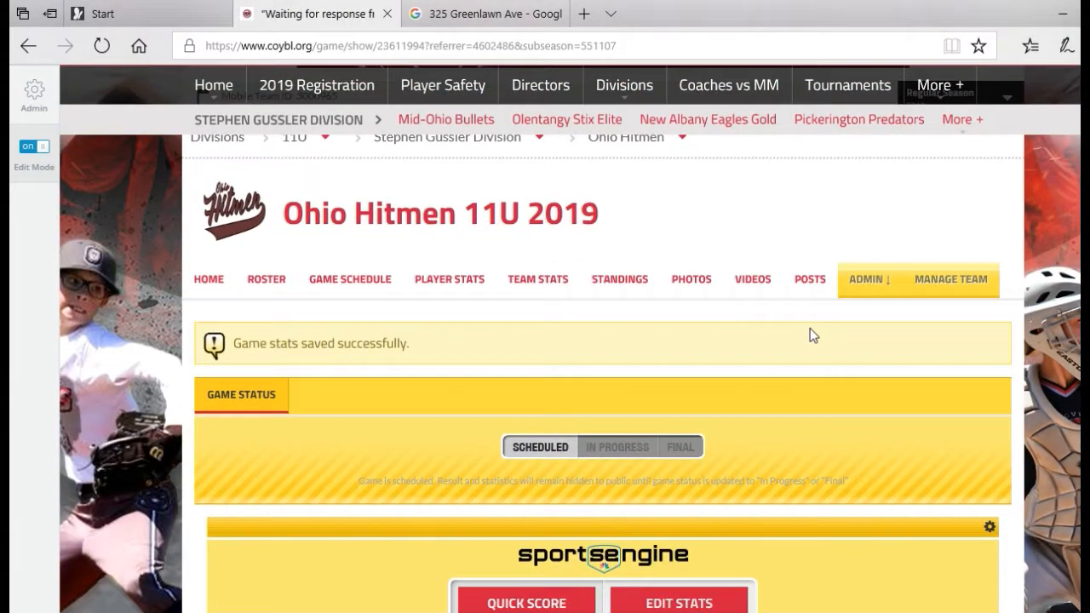
scroll(810, 332, "down", 4)
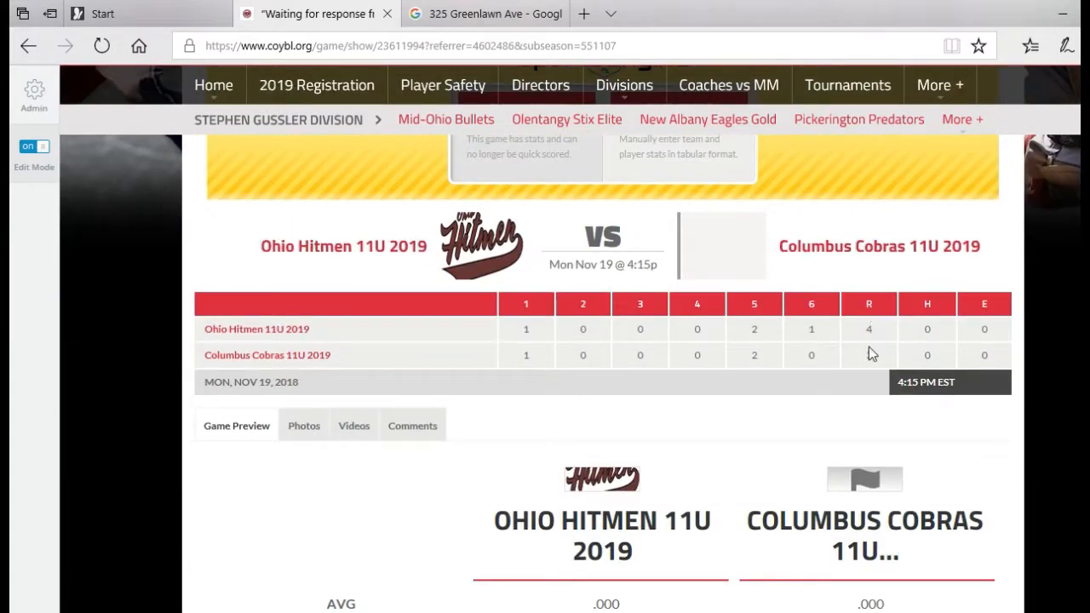
scroll(596, 314, "up", 2)
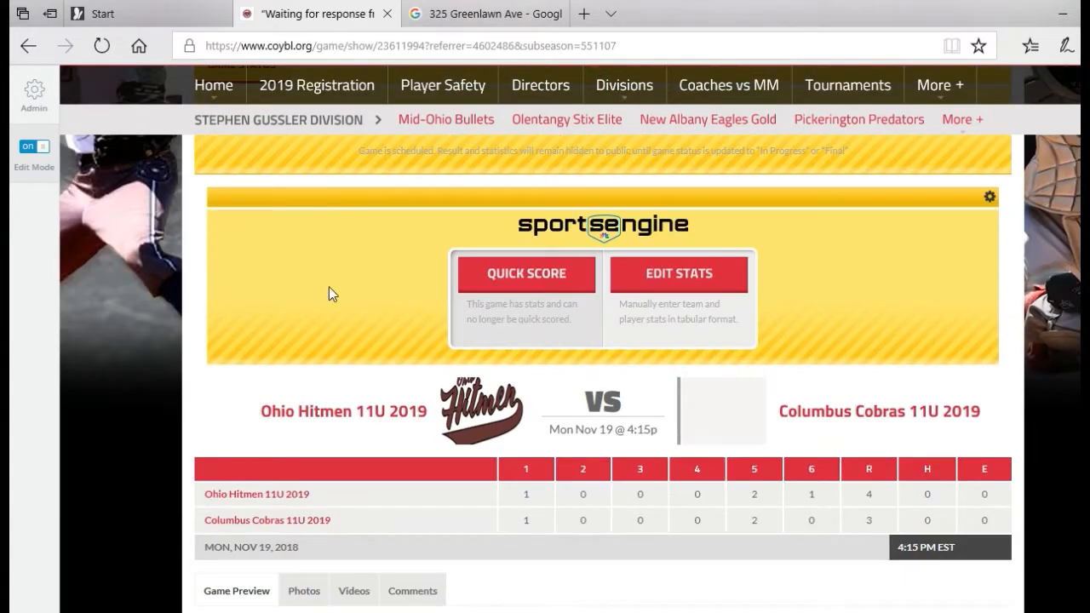
scroll(322, 287, "up", 2)
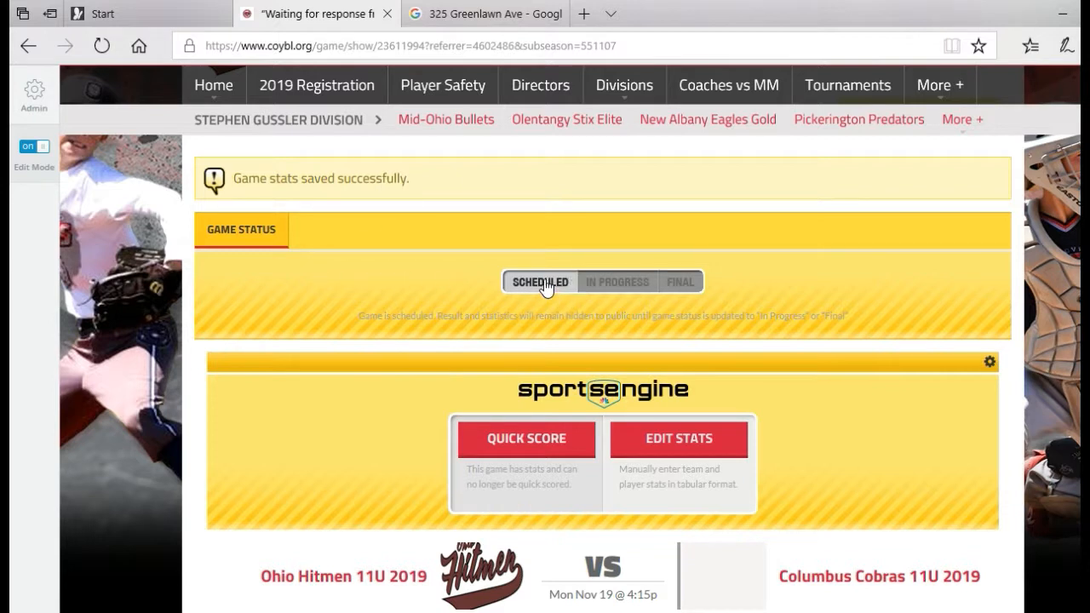
- Mark the Ohio Hitmen vs Columbus Cobras game Final at 4-3
left_click(682, 282)
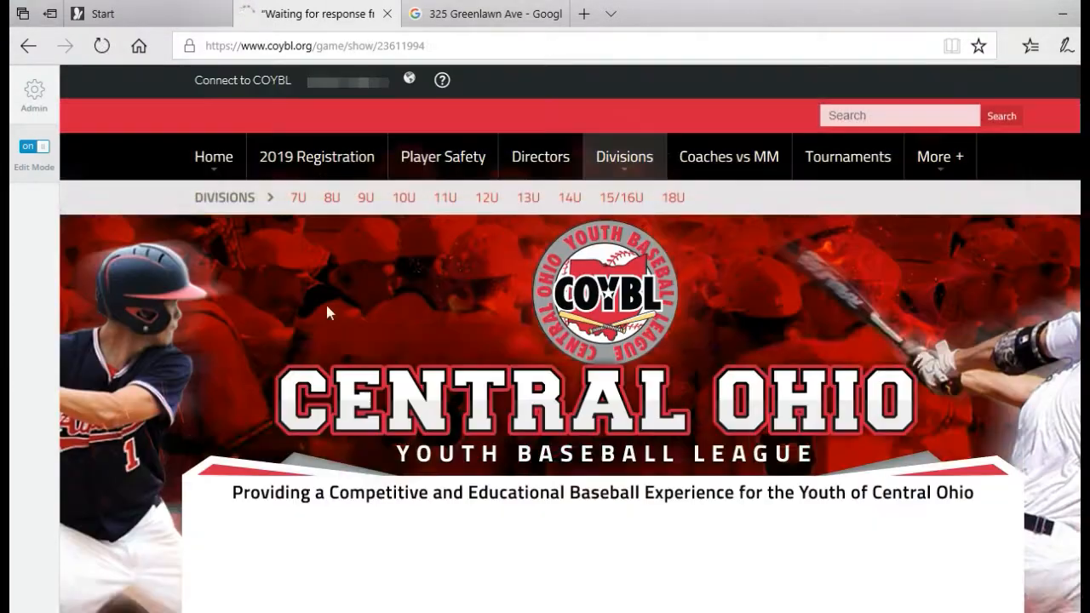
scroll(635, 322, "down", 6)
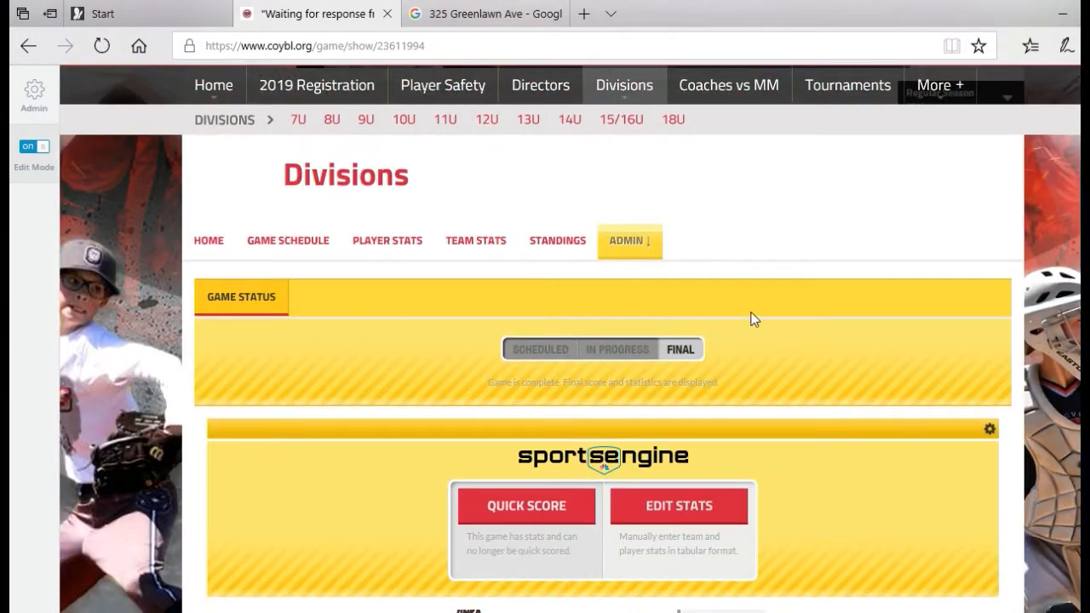
scroll(749, 319, "down", 3)
scroll(757, 320, "down", 3)
scroll(335, 267, "up", 7)
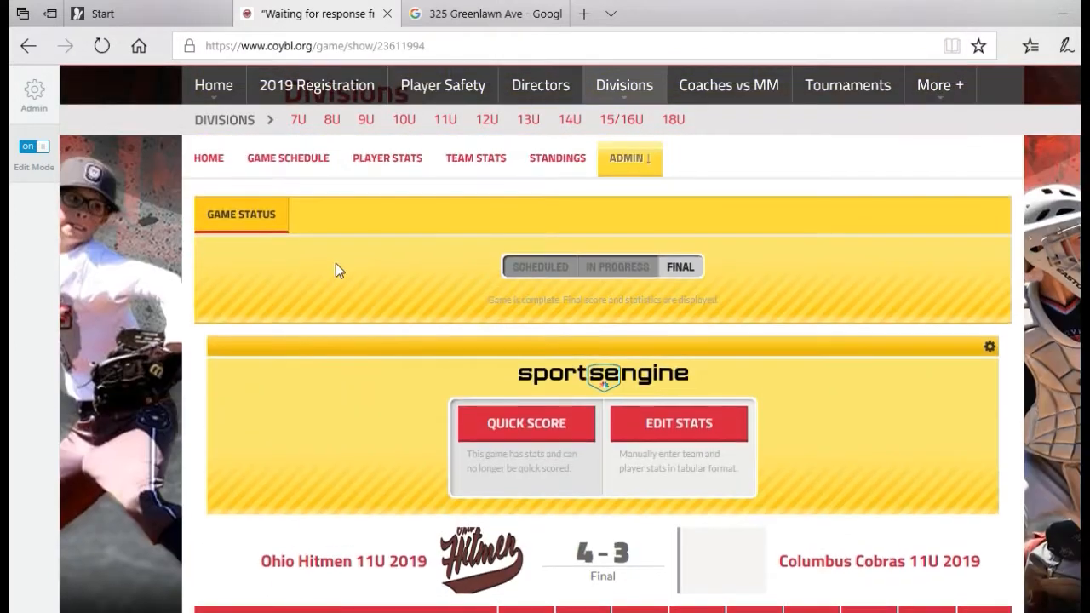
- Check the November 19, 2018 schedule for the Hitmen's 4-3 final, then return to Divisions home
left_click(297, 329)
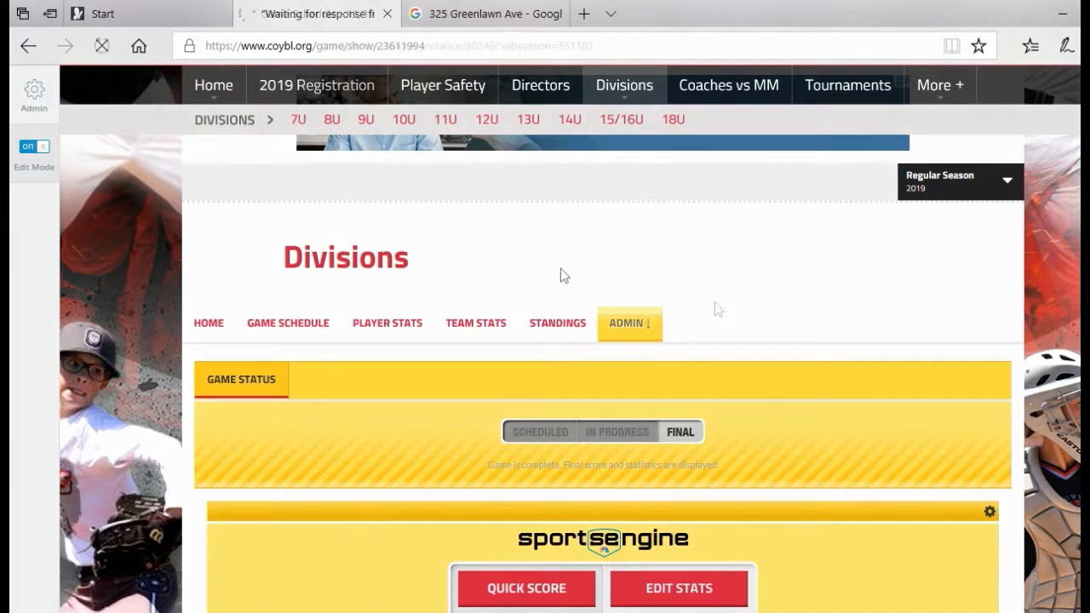
scroll(714, 309, "down", 2)
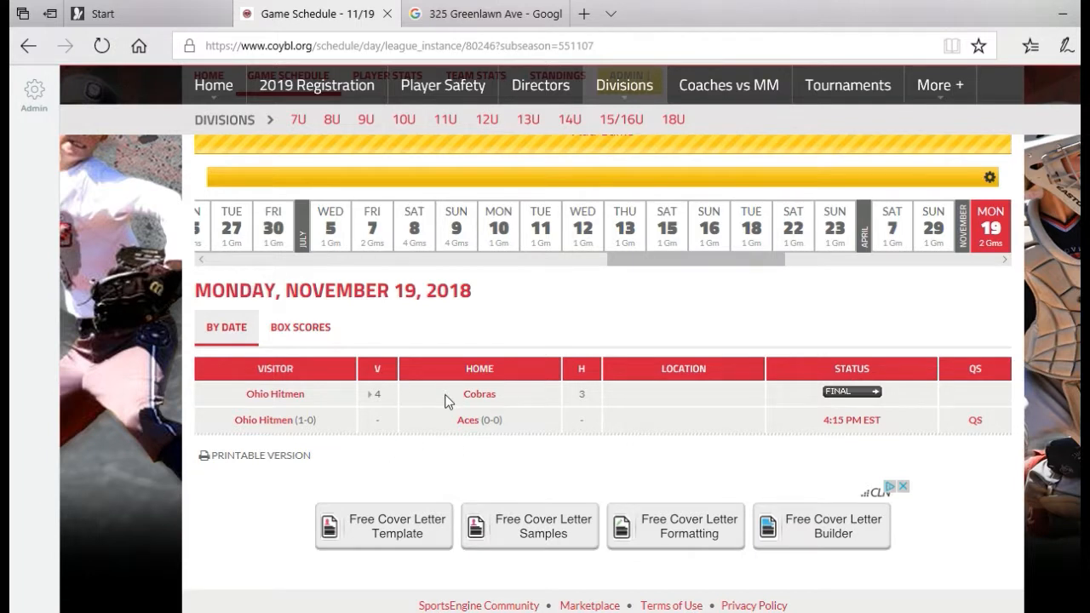
scroll(310, 333, "up", 2)
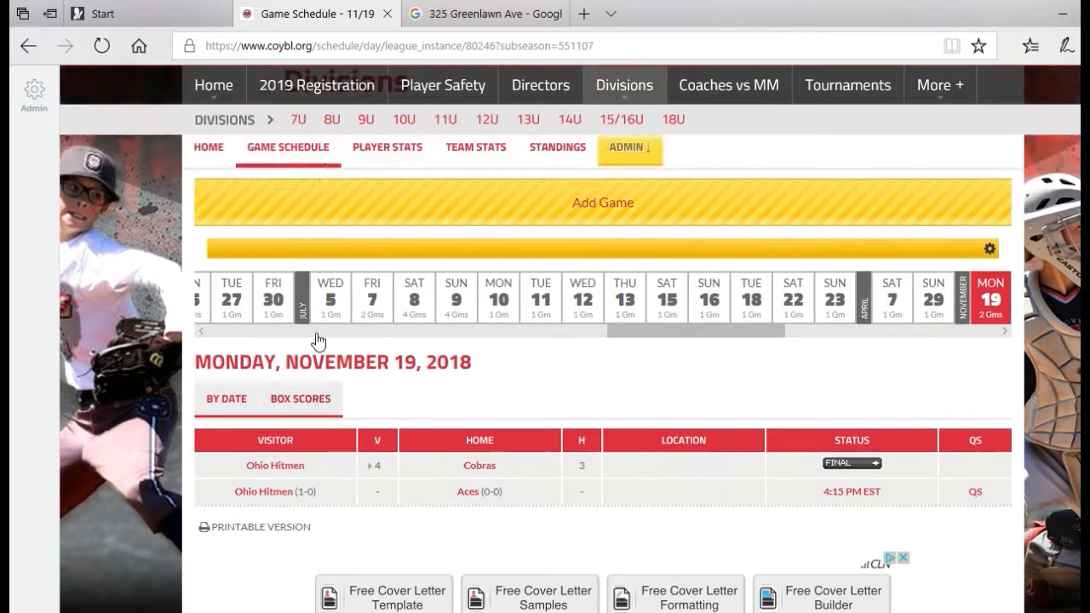
scroll(409, 349, "up", 5)
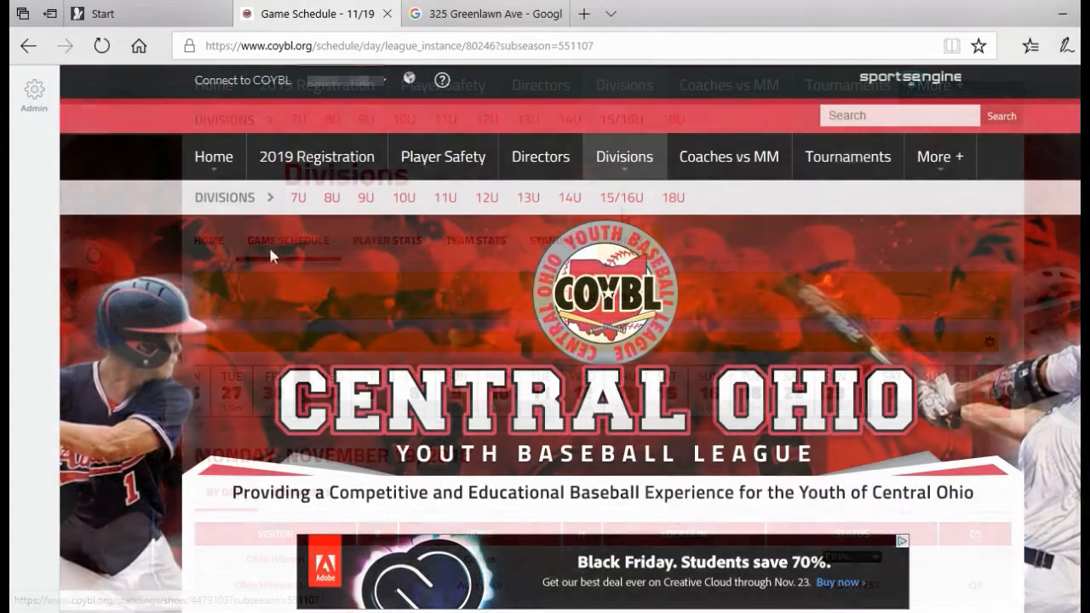
scroll(290, 334, "down", 5)
left_click(209, 322)
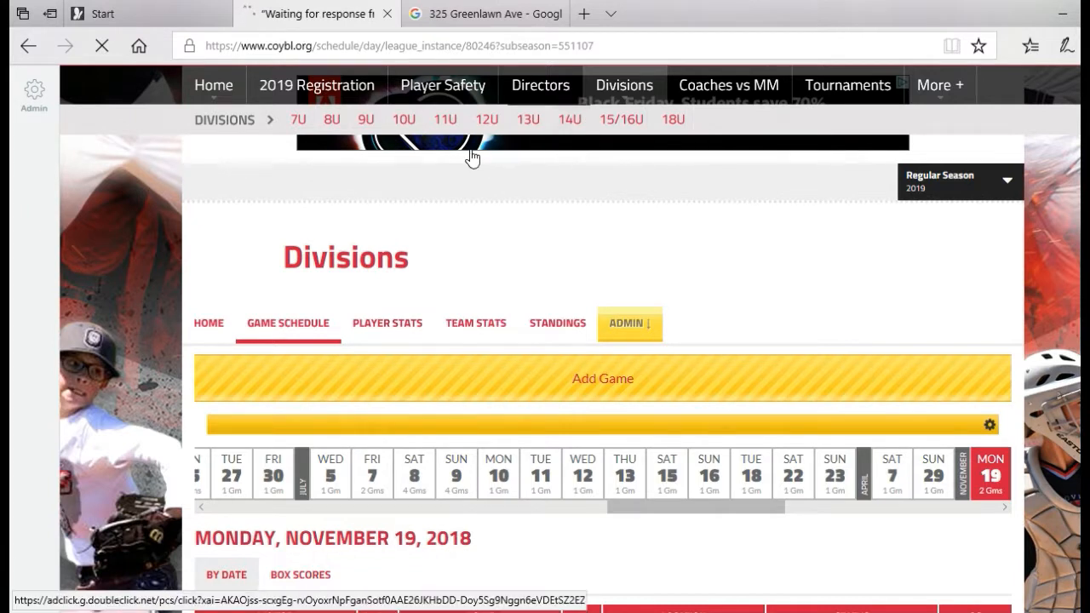
left_click(569, 121)
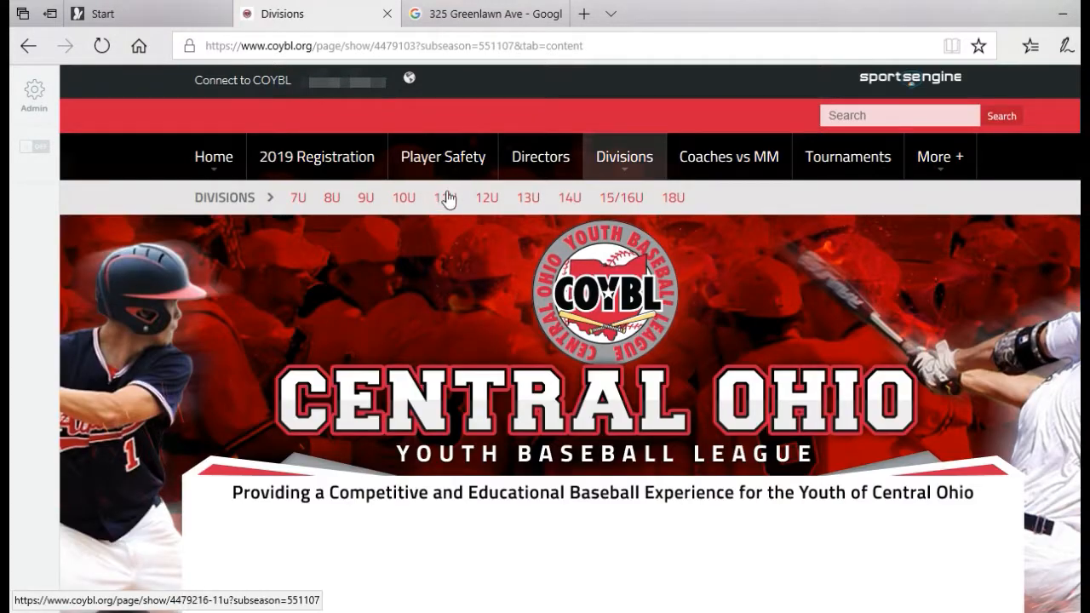
- Open the Ohio Hitmen 11U 2019 team page from the 11U division
left_click(447, 198)
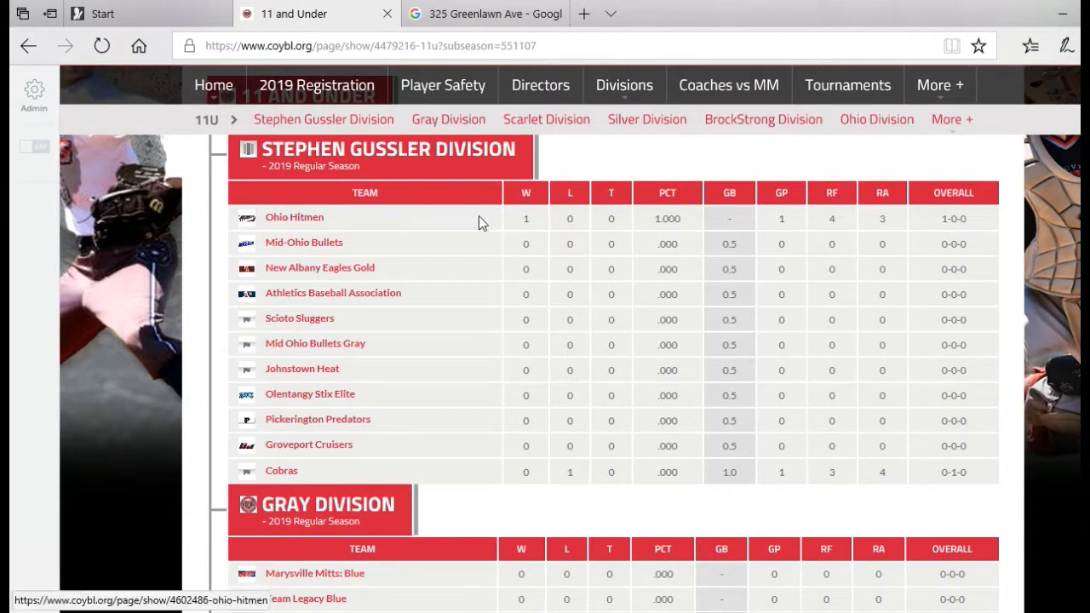
left_click(308, 220)
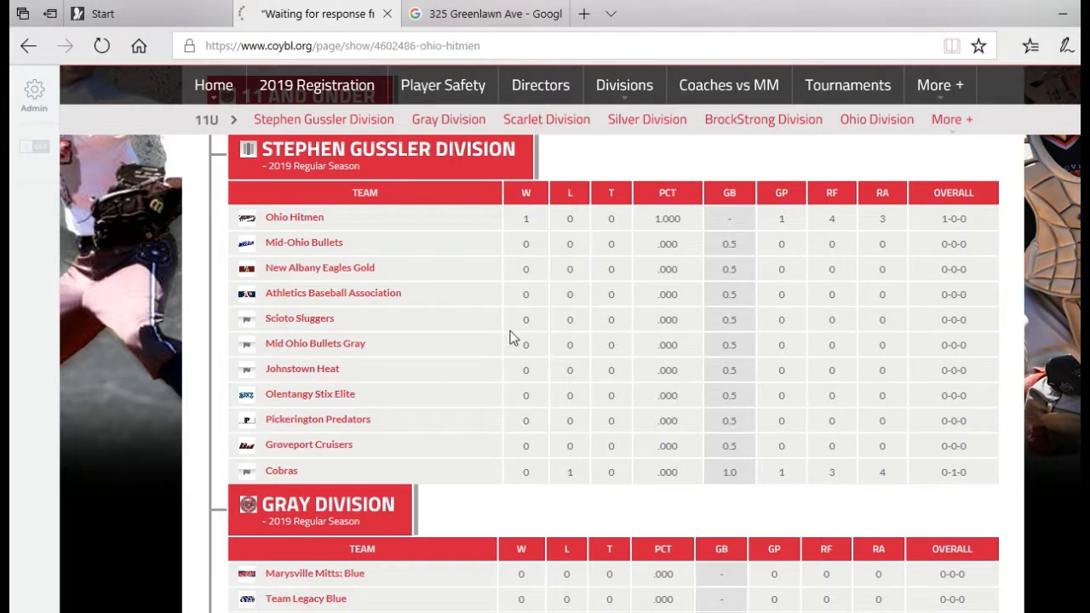
scroll(510, 335, "down", 8)
scroll(257, 267, "up", 3)
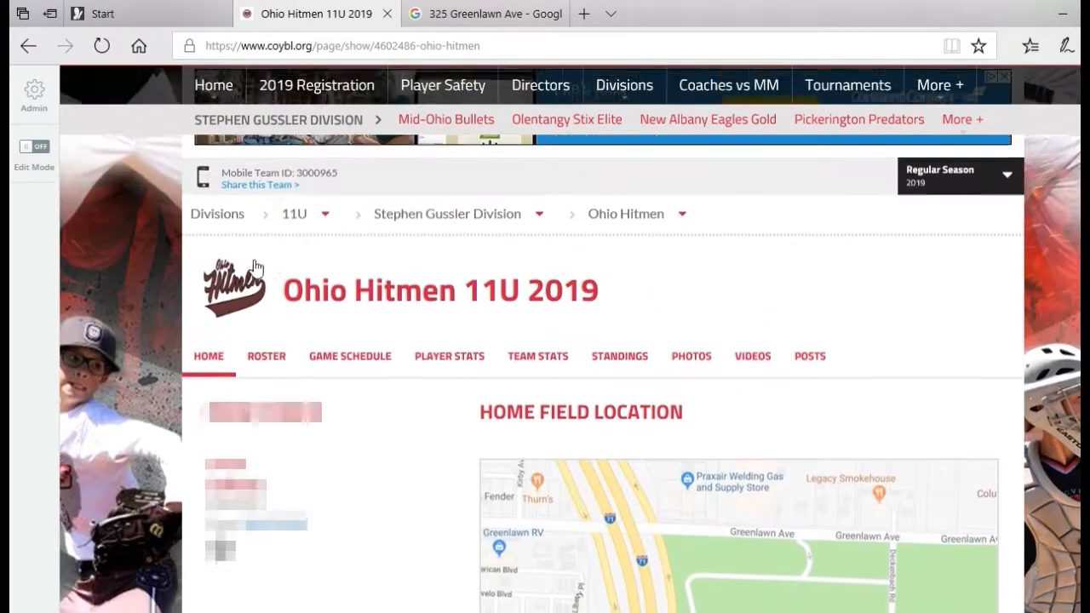
scroll(322, 270, "up", 1)
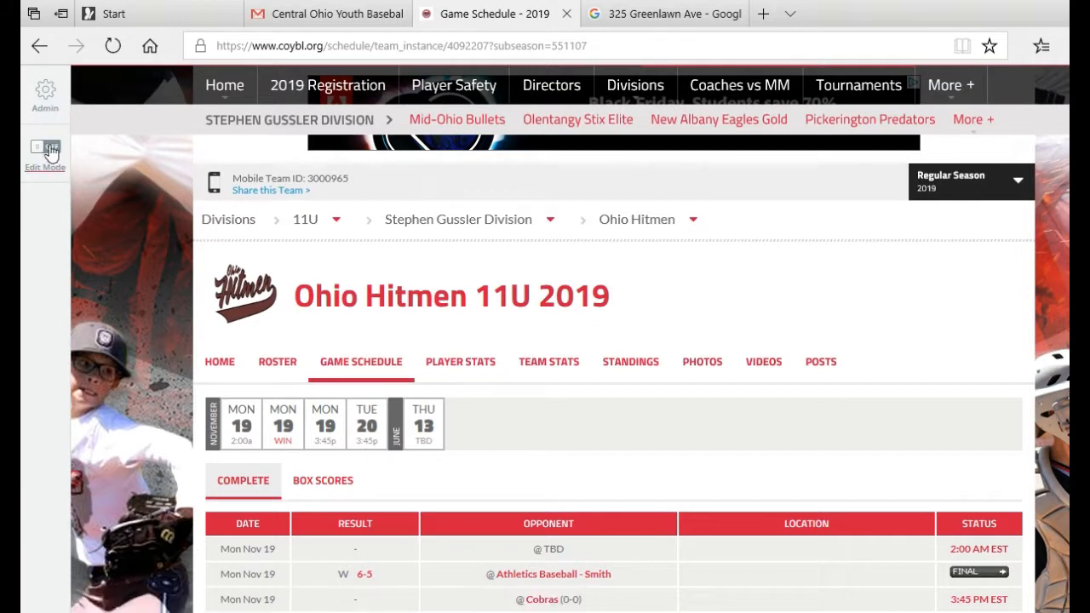
- Turn on Edit Mode and review the page's layout containers and elements
left_click(40, 151)
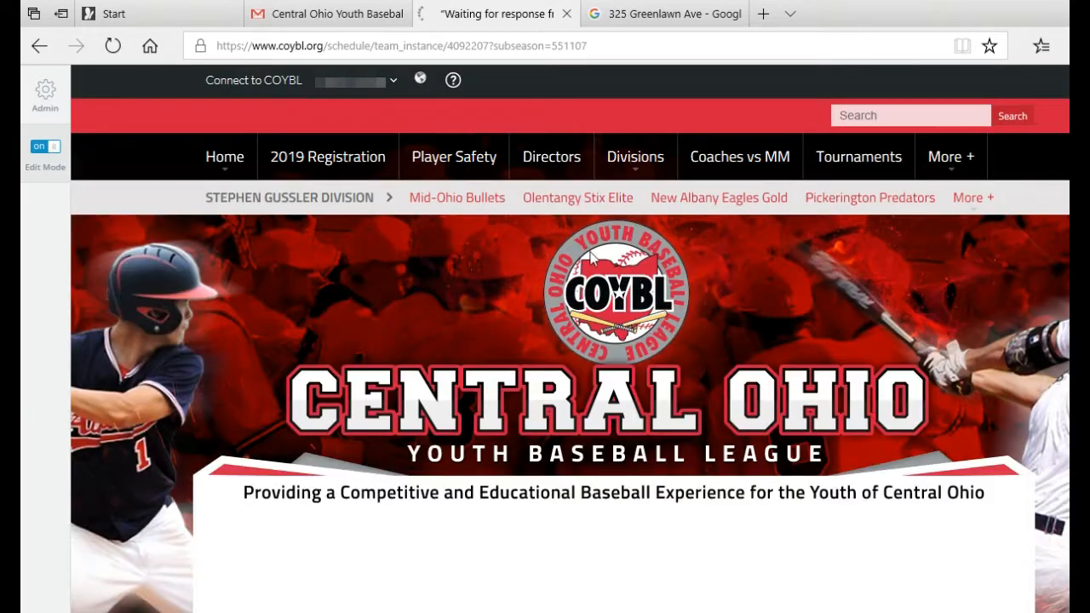
scroll(595, 254, "down", 8)
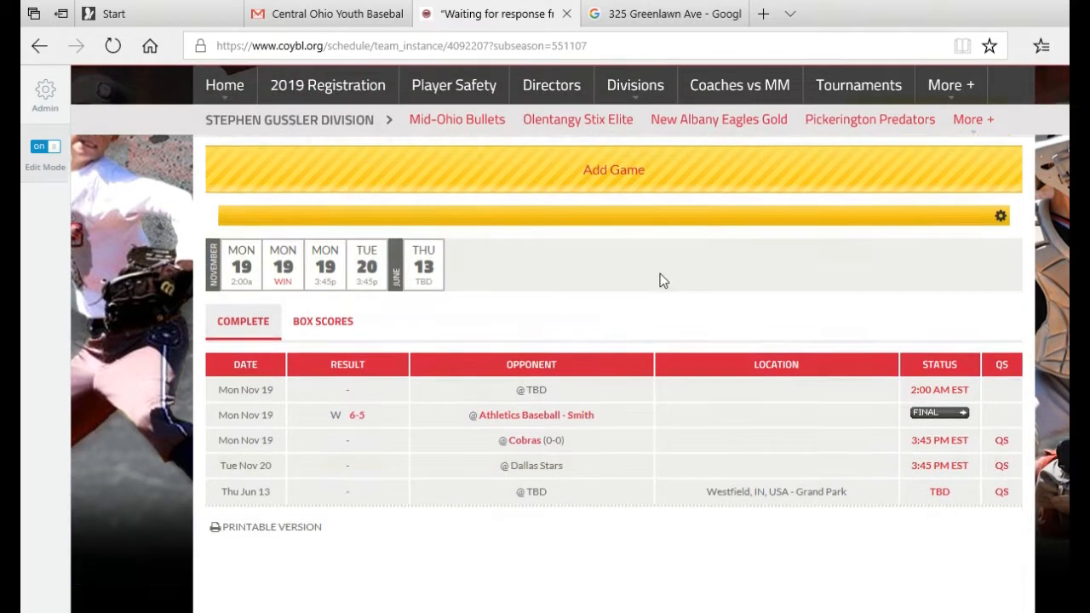
scroll(515, 306, "down", 5)
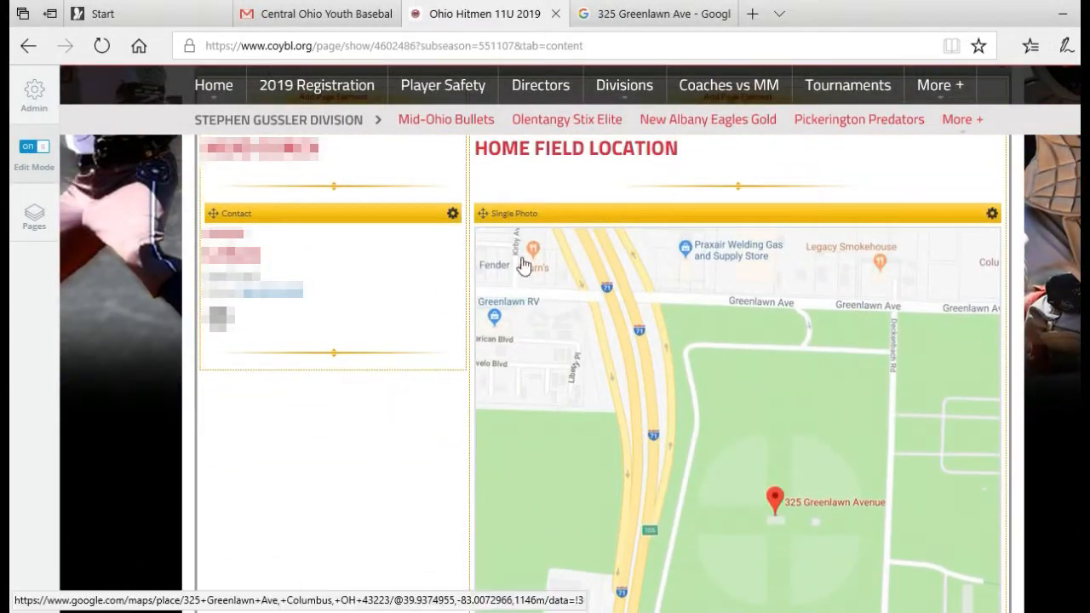
scroll(377, 256, "up", 3)
scroll(596, 323, "up", 4)
scroll(595, 357, "down", 4)
scroll(553, 290, "down", 4)
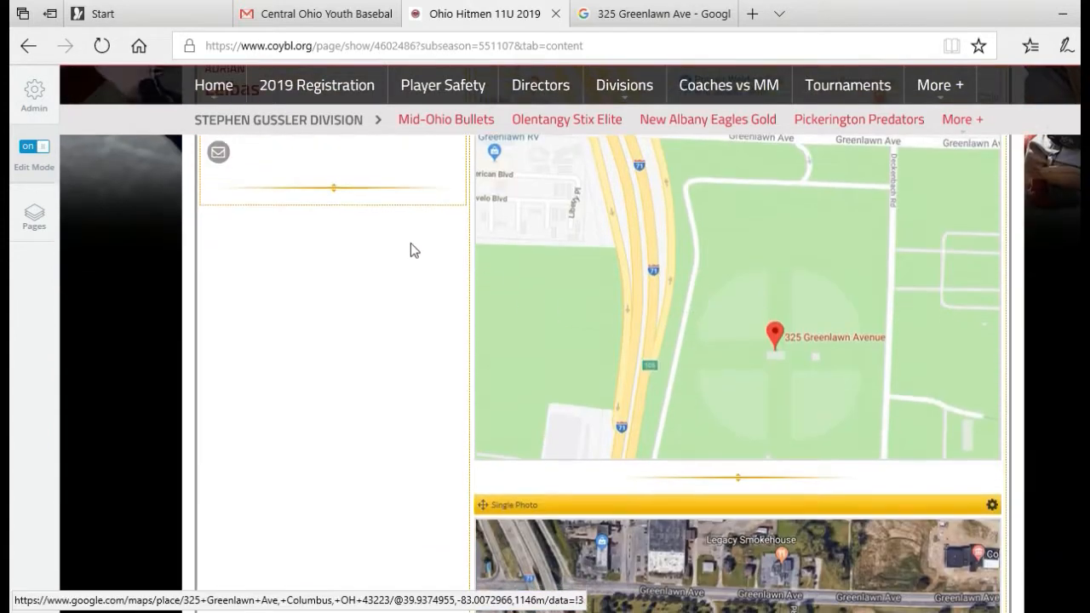
scroll(600, 390, "down", 6)
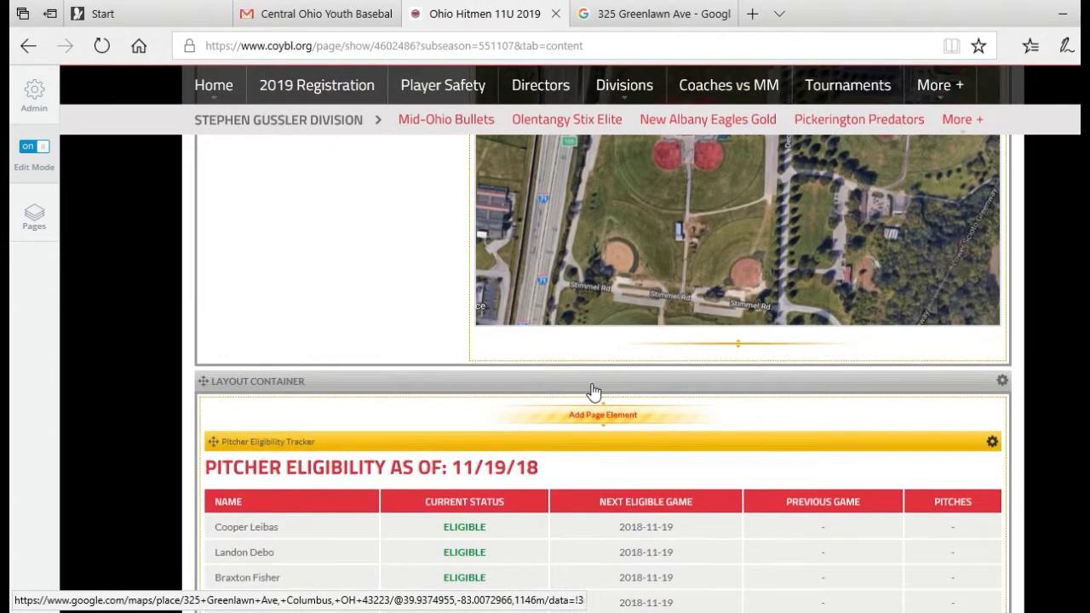
scroll(594, 390, "down", 3)
scroll(377, 370, "down", 7)
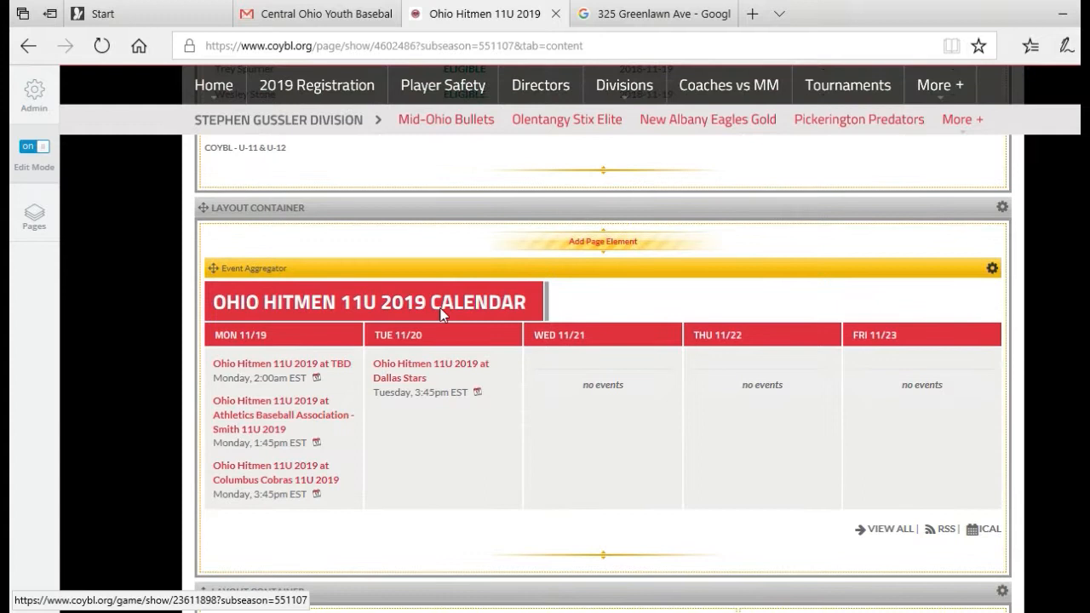
scroll(362, 203, "up", 2)
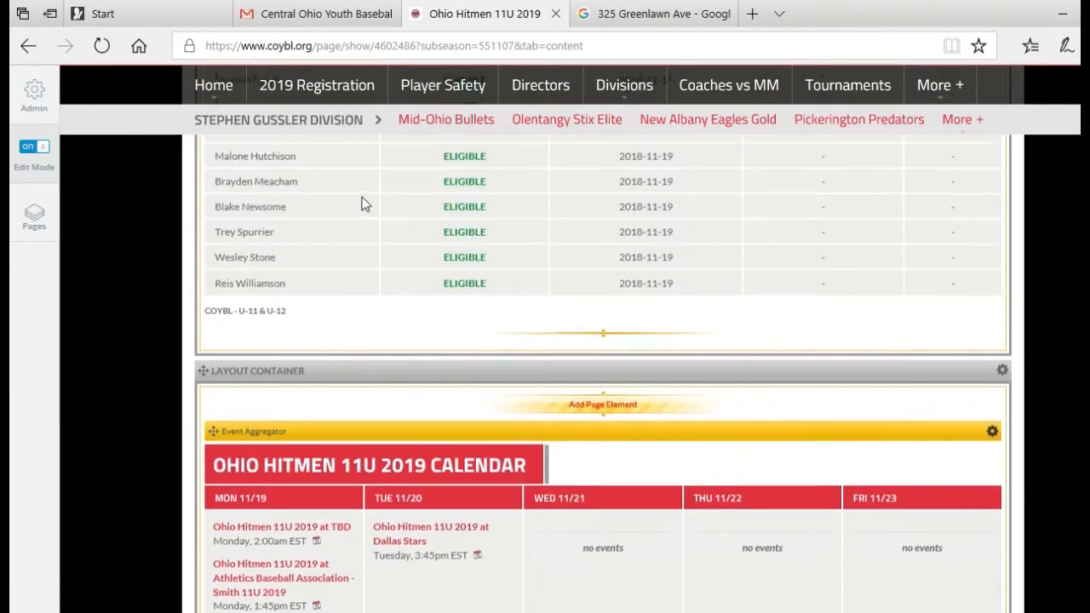
scroll(339, 217, "up", 1)
scroll(392, 304, "down", 1)
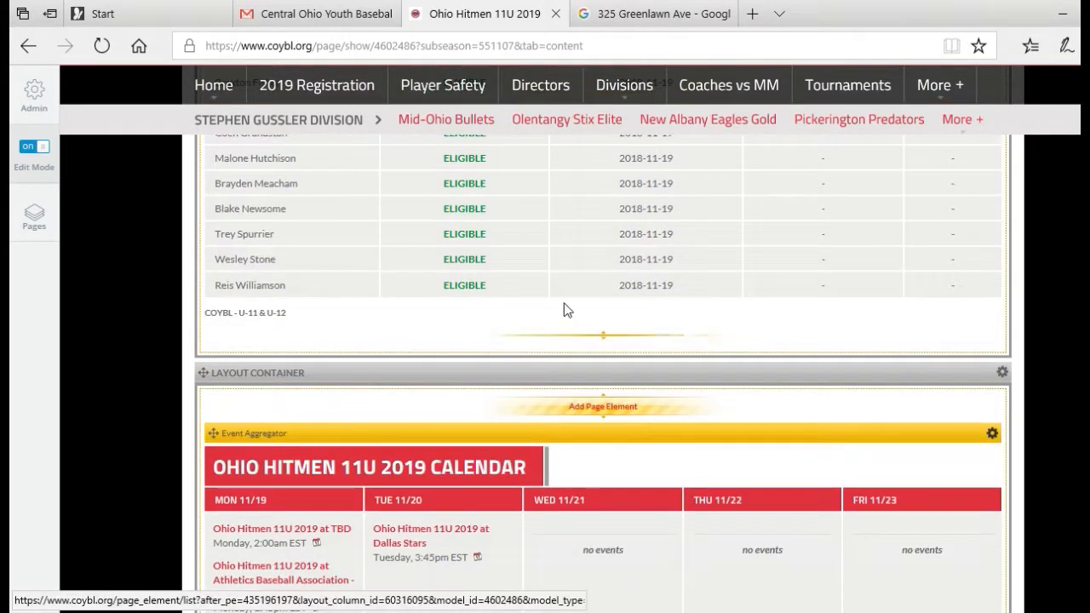
scroll(596, 239, "up", 15)
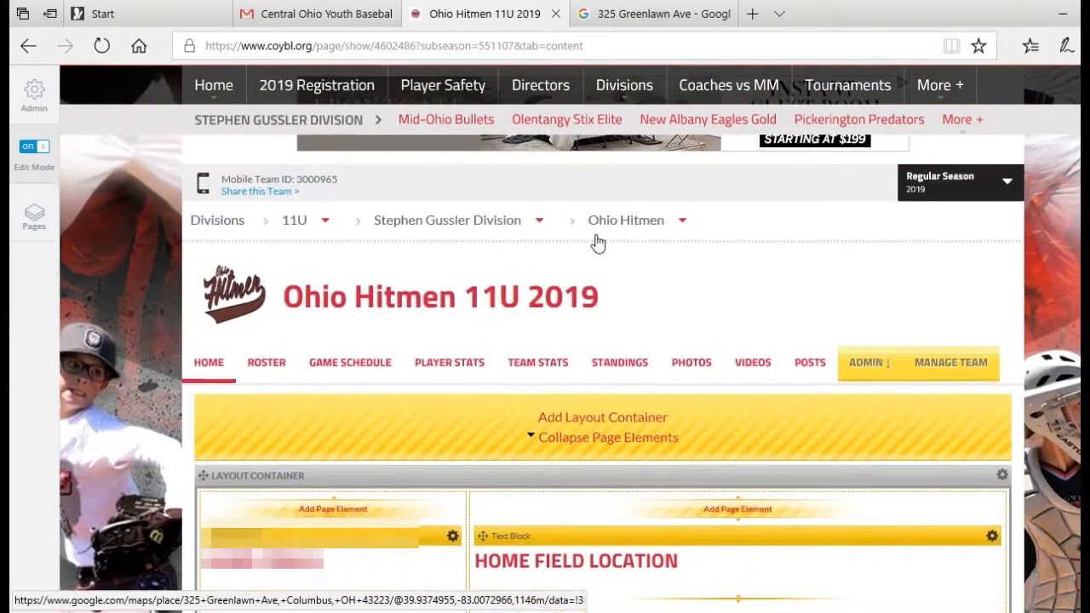
- Add an empty two-column layout container to the Ohio Hitmen page
left_click(579, 419)
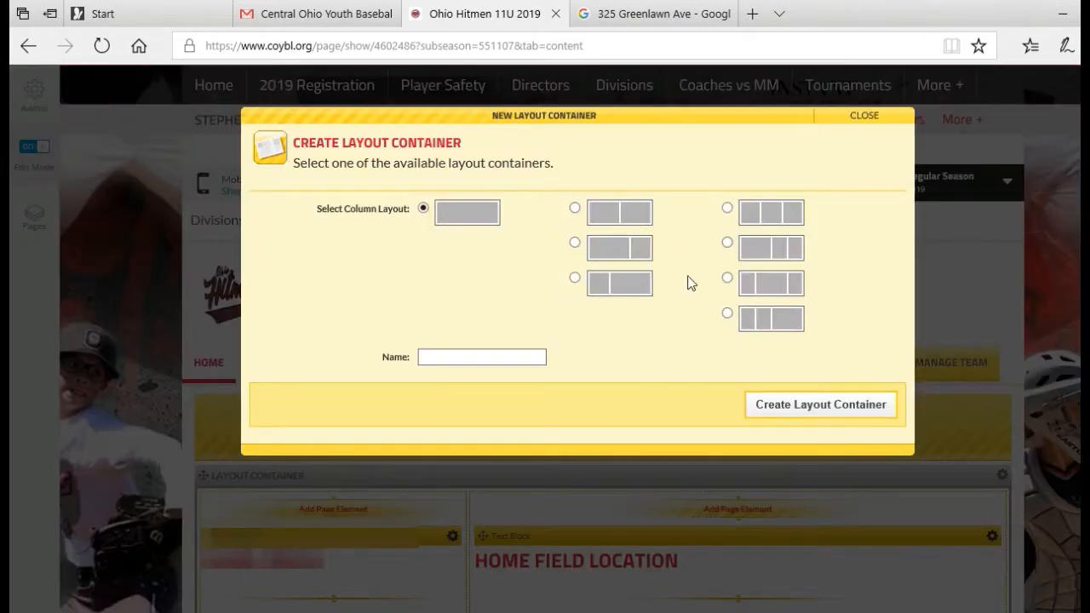
left_click(577, 209)
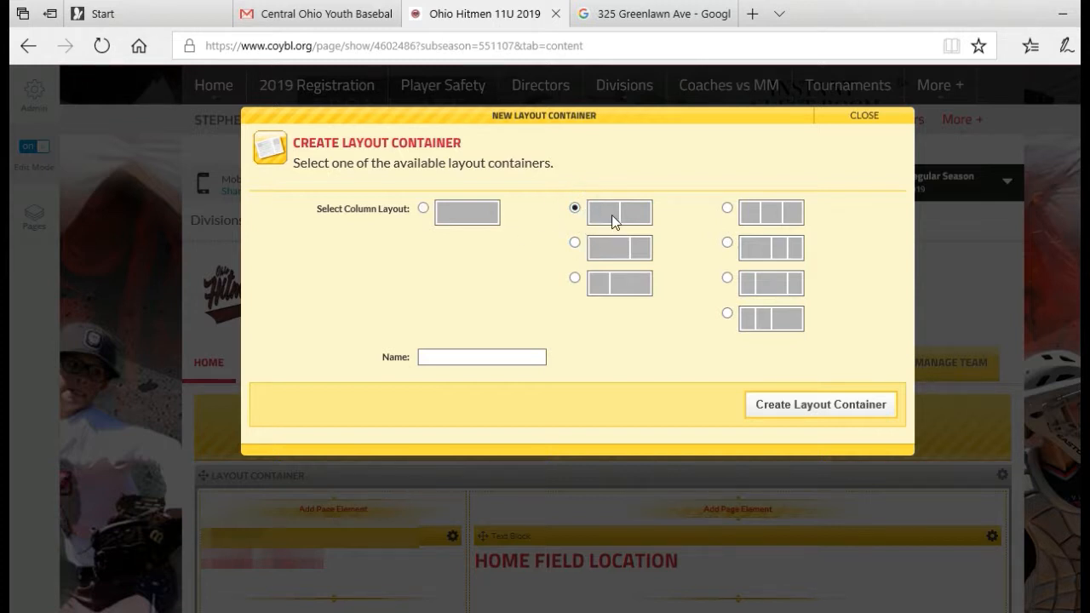
left_click(796, 406)
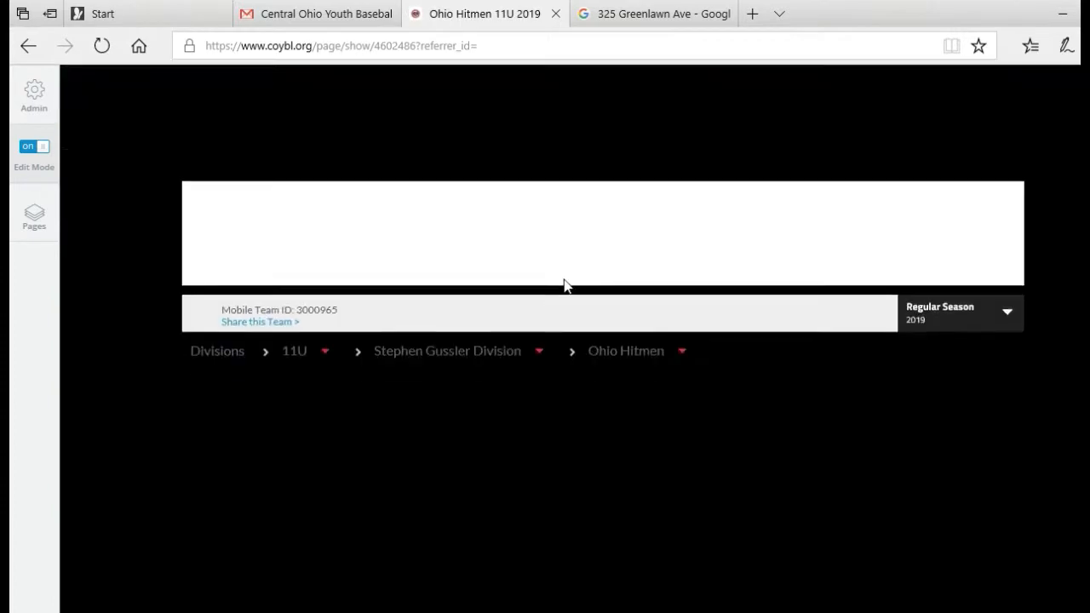
scroll(564, 281, "down", 7)
scroll(564, 372, "down", 15)
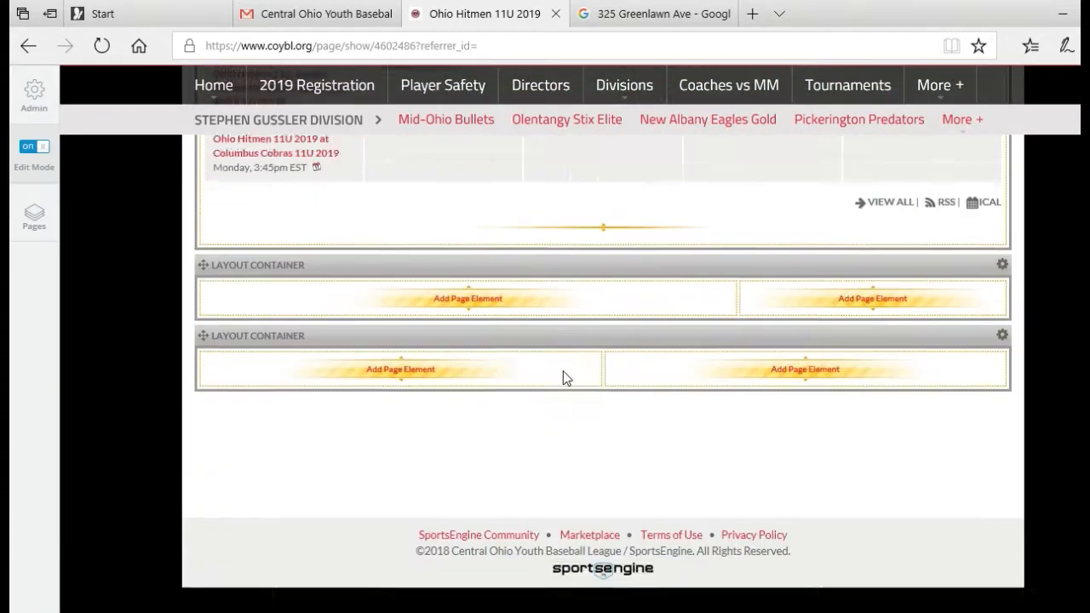
scroll(282, 448, "up", 3)
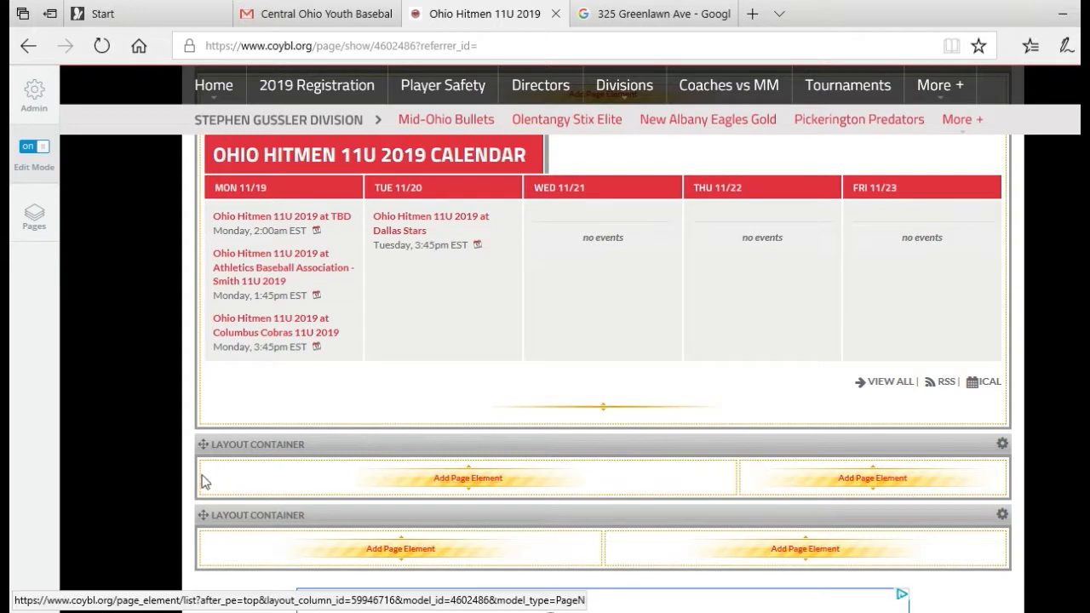
- Move the new container above the team calendar, below the Pitcher Eligibility table
left_click(201, 516)
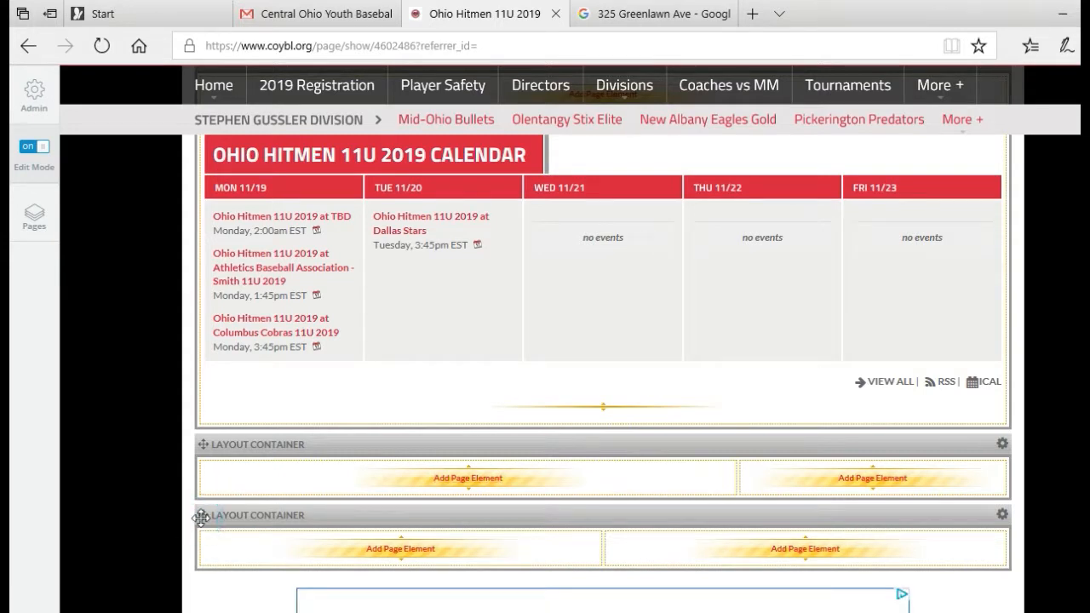
left_click_drag(207, 511, 281, 490)
scroll(664, 231, "down", 2)
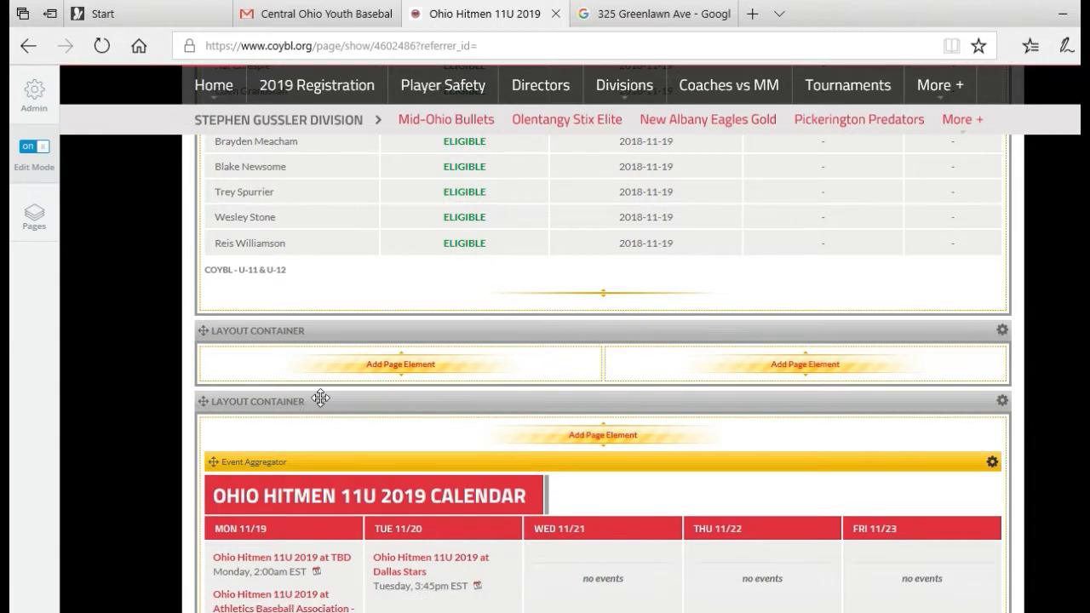
left_click(393, 364)
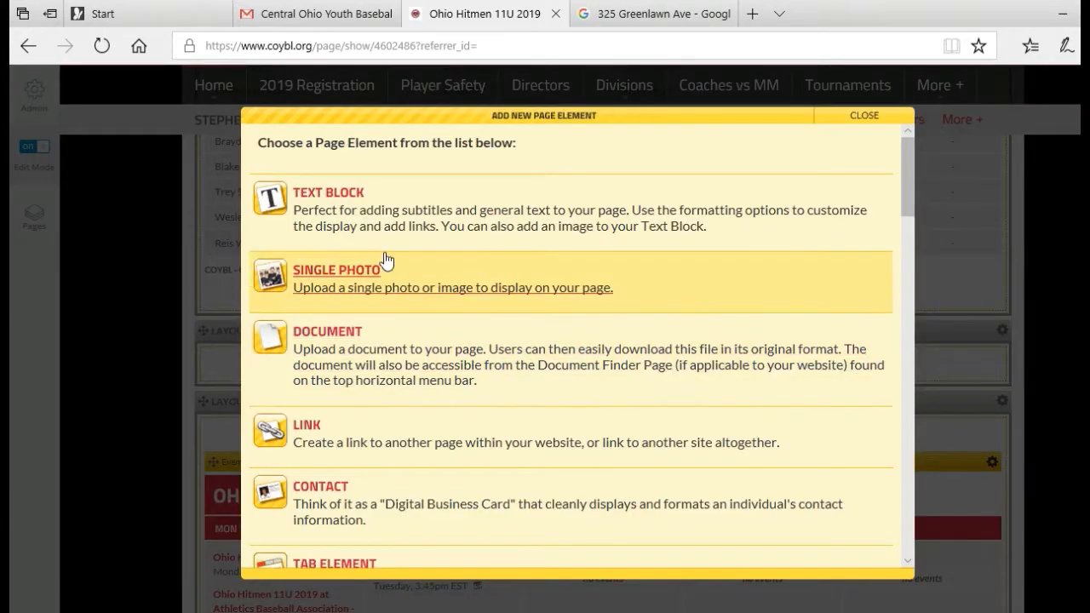
left_click(331, 197)
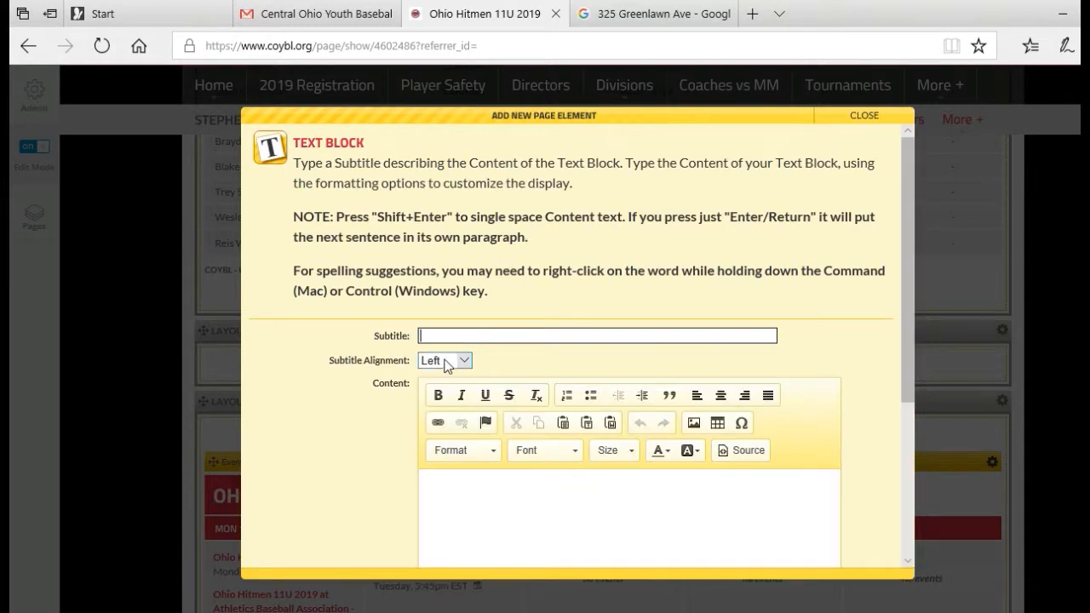
scroll(442, 345, "down", 2)
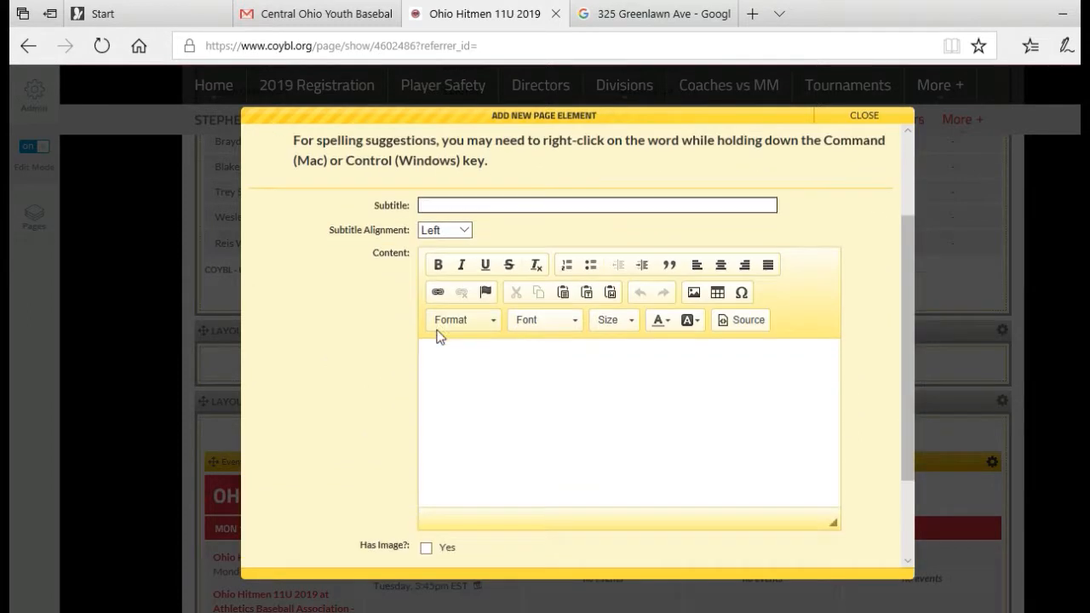
left_click(877, 119)
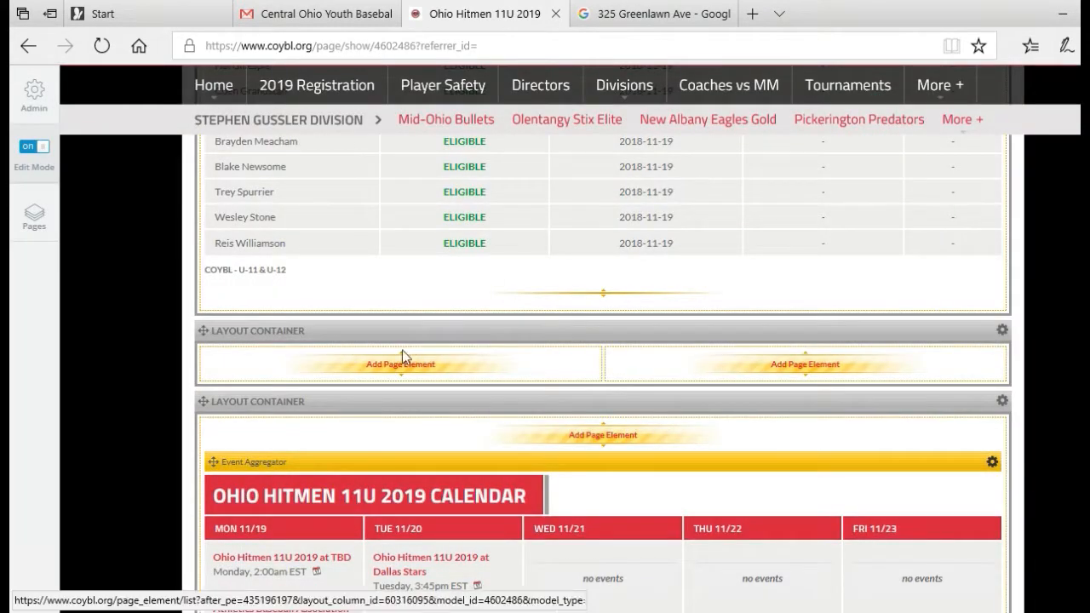
left_click(387, 368)
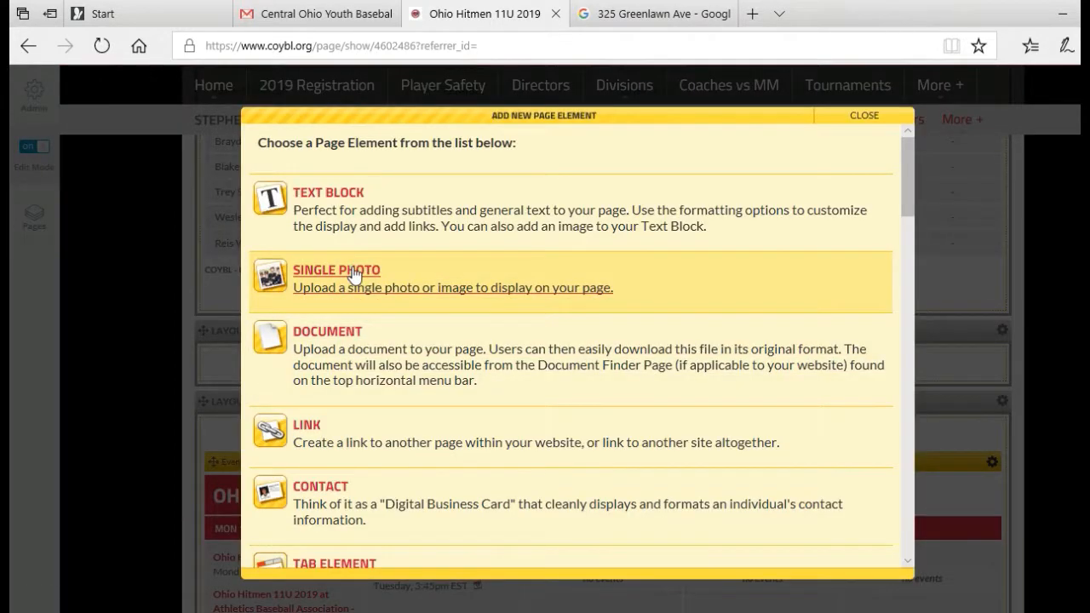
left_click(353, 270)
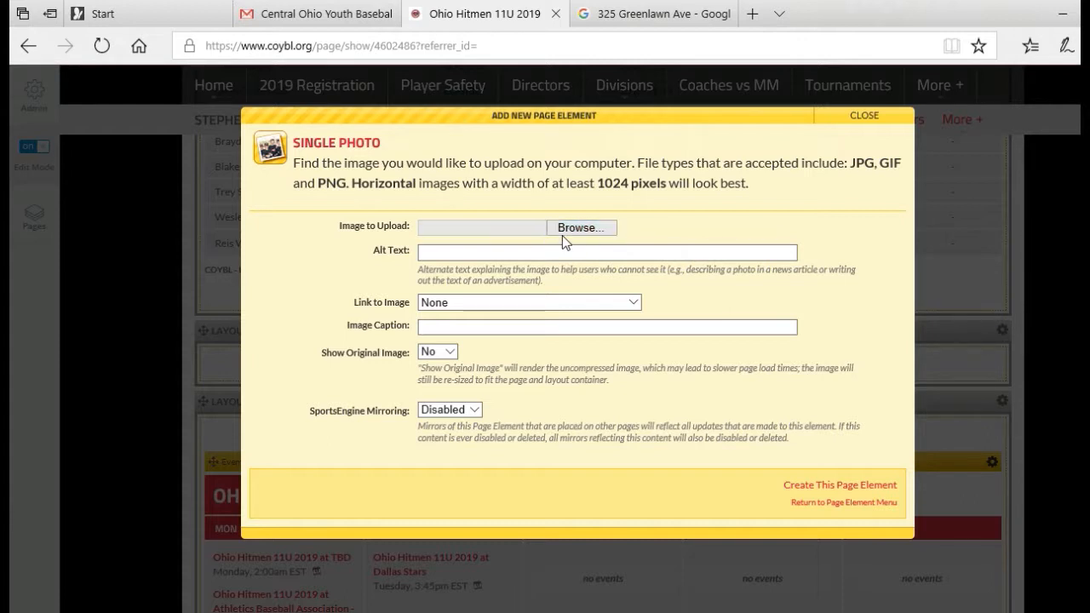
left_click(457, 308)
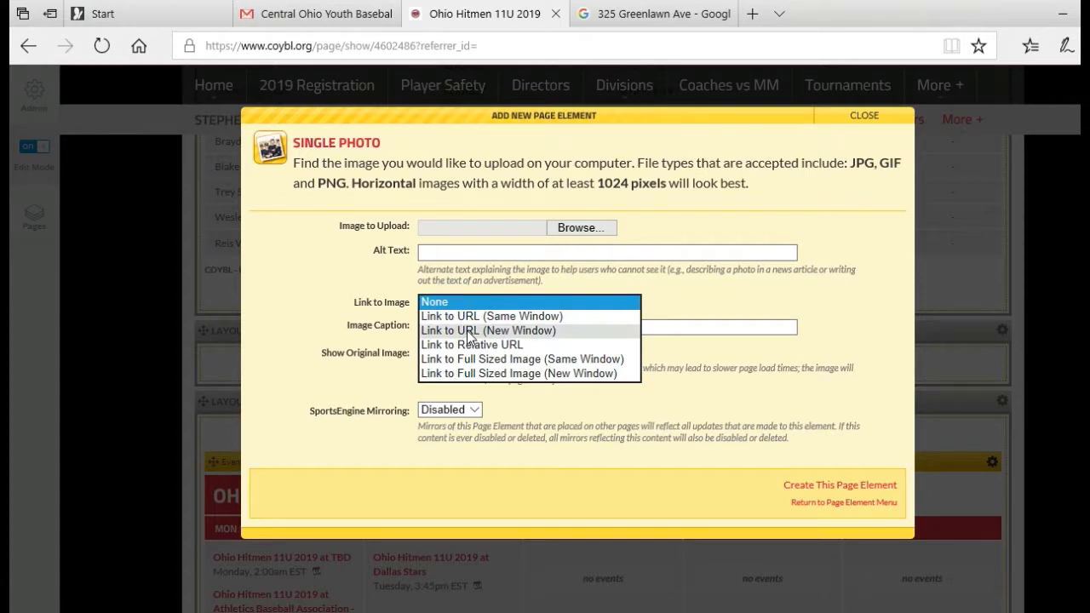
left_click(749, 220)
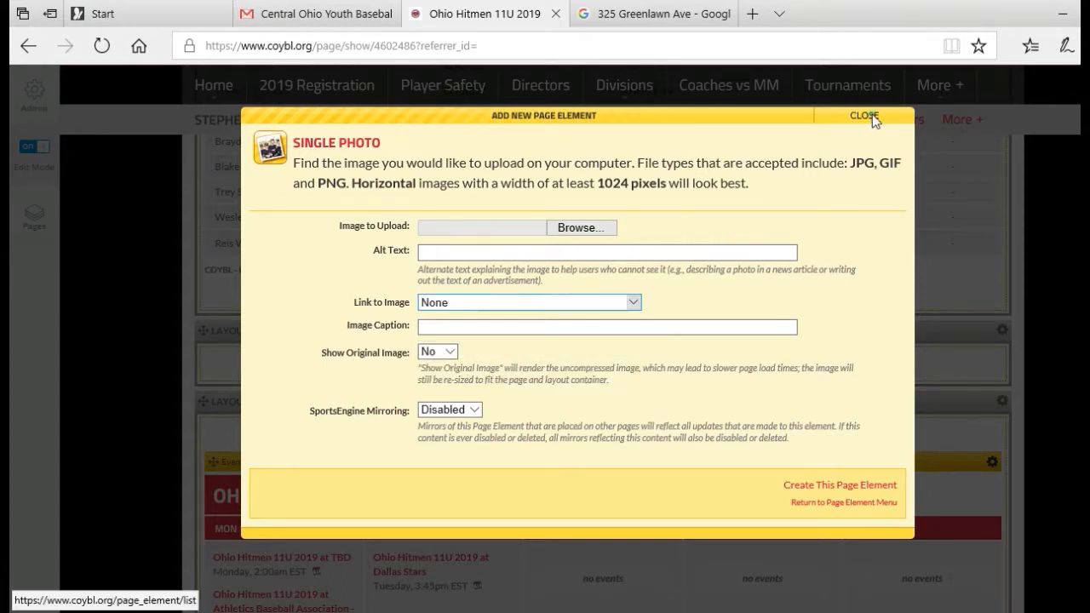
left_click(863, 117)
- Browse the left column's Add New Page Element list and close it without adding anything
left_click(401, 366)
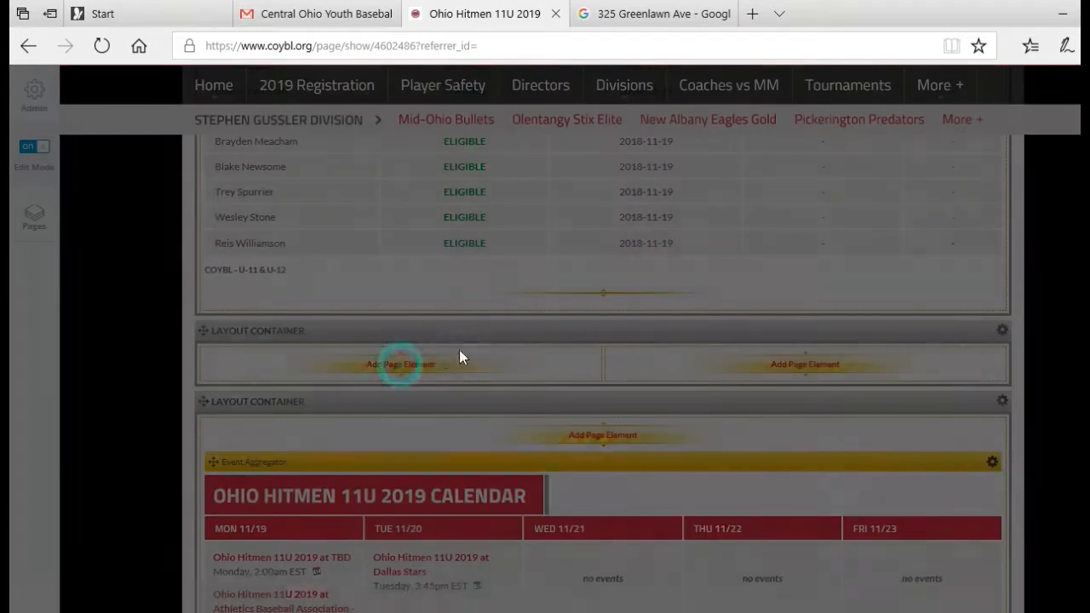
scroll(411, 311, "down", 2)
scroll(398, 277, "down", 2)
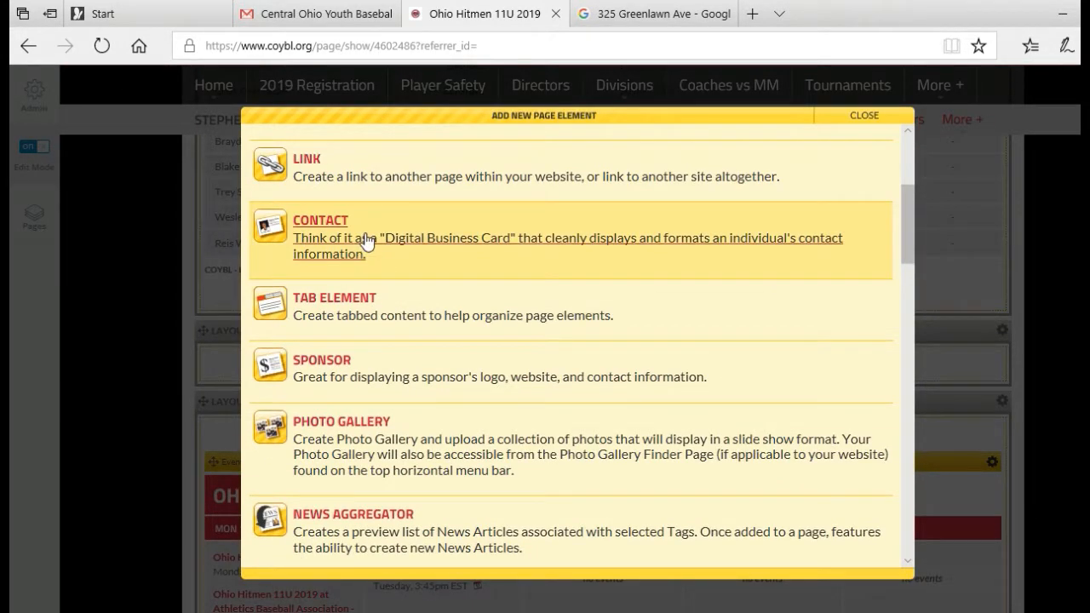
scroll(366, 241, "down", 1)
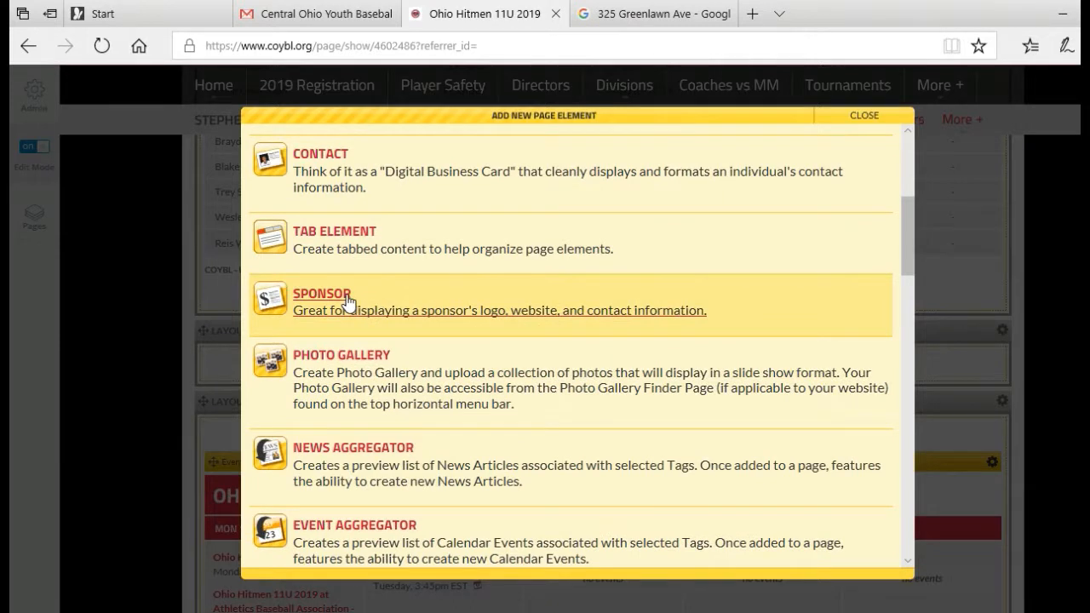
scroll(349, 300, "down", 1)
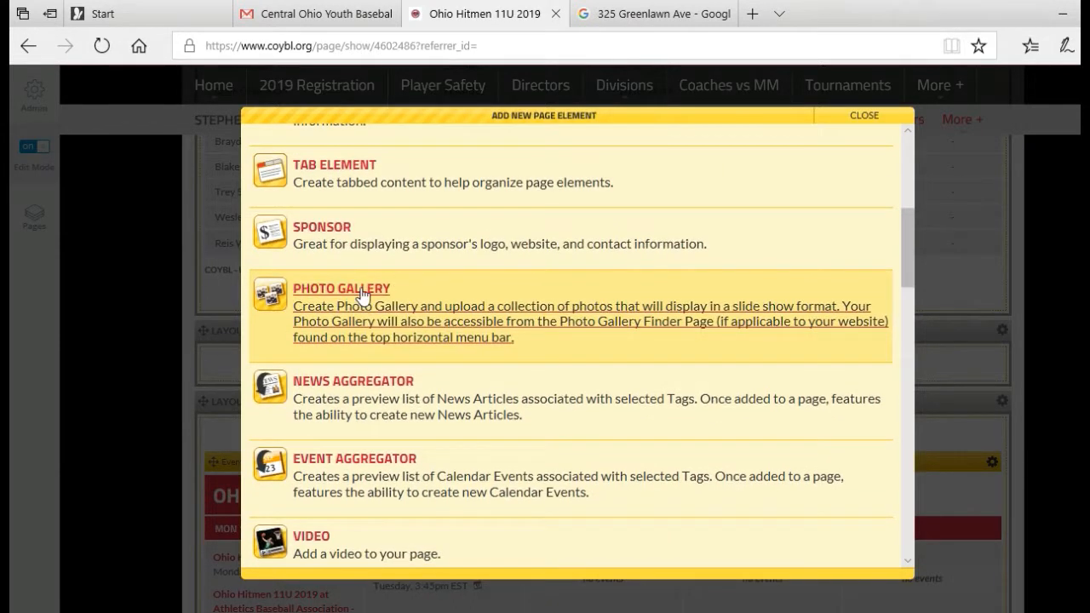
scroll(361, 296, "down", 2)
scroll(361, 295, "down", 2)
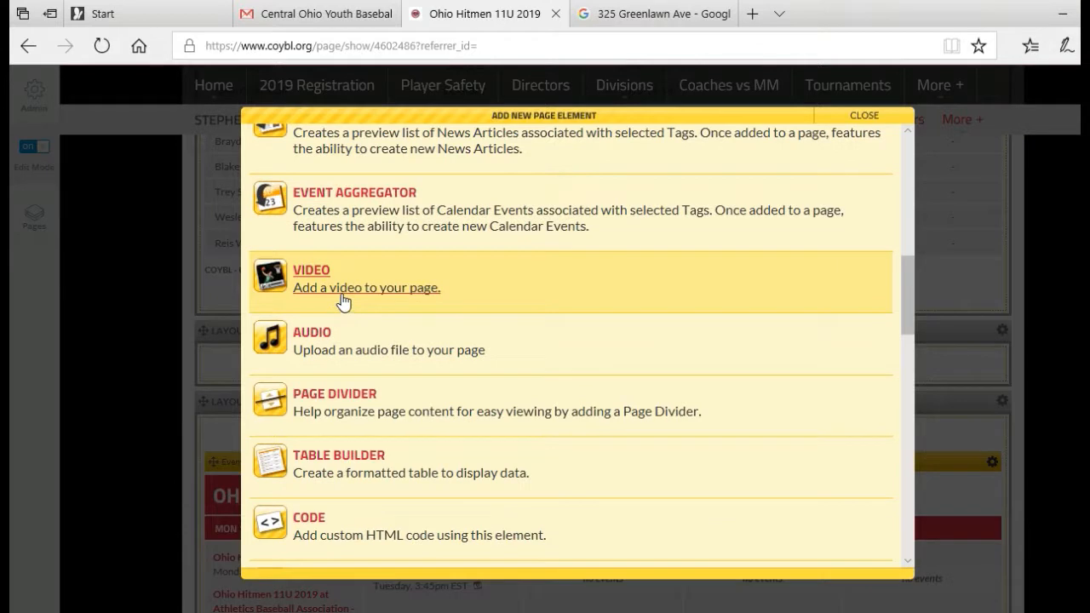
scroll(400, 345, "down", 2)
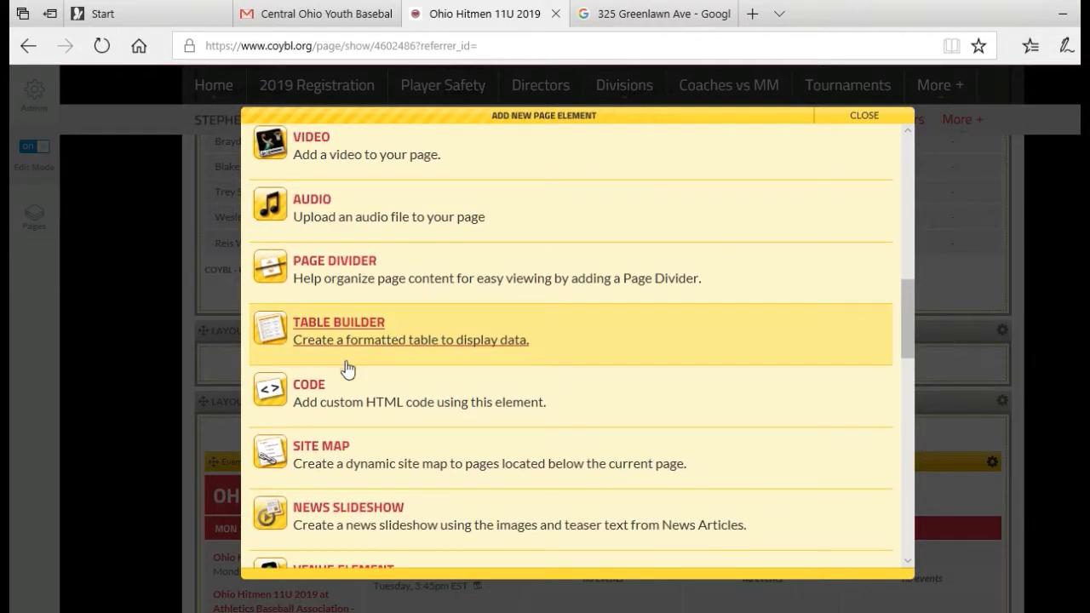
scroll(334, 359, "down", 4)
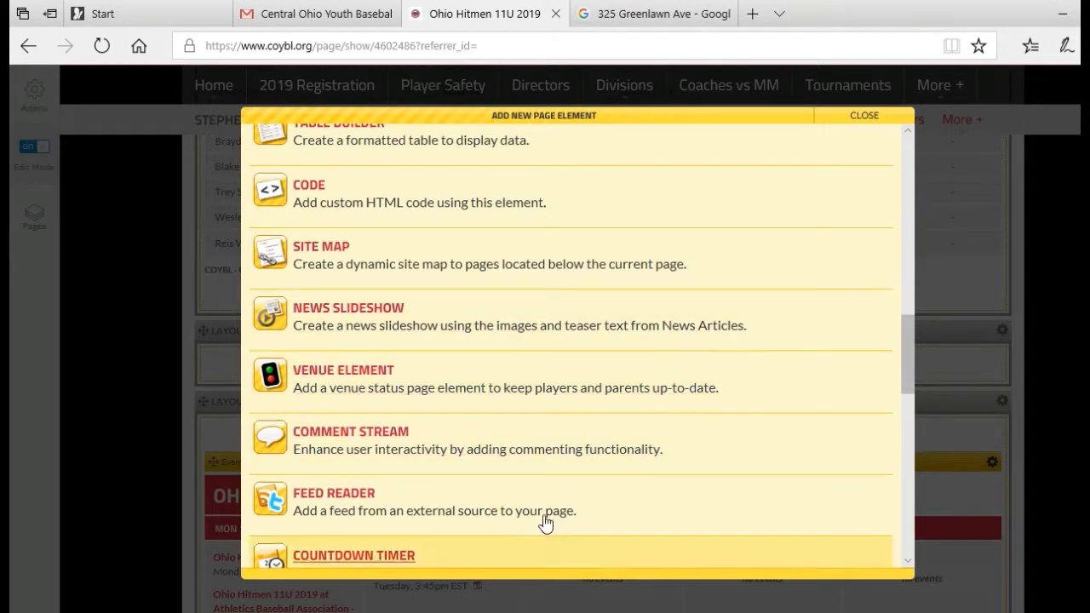
scroll(468, 486, "down", 2)
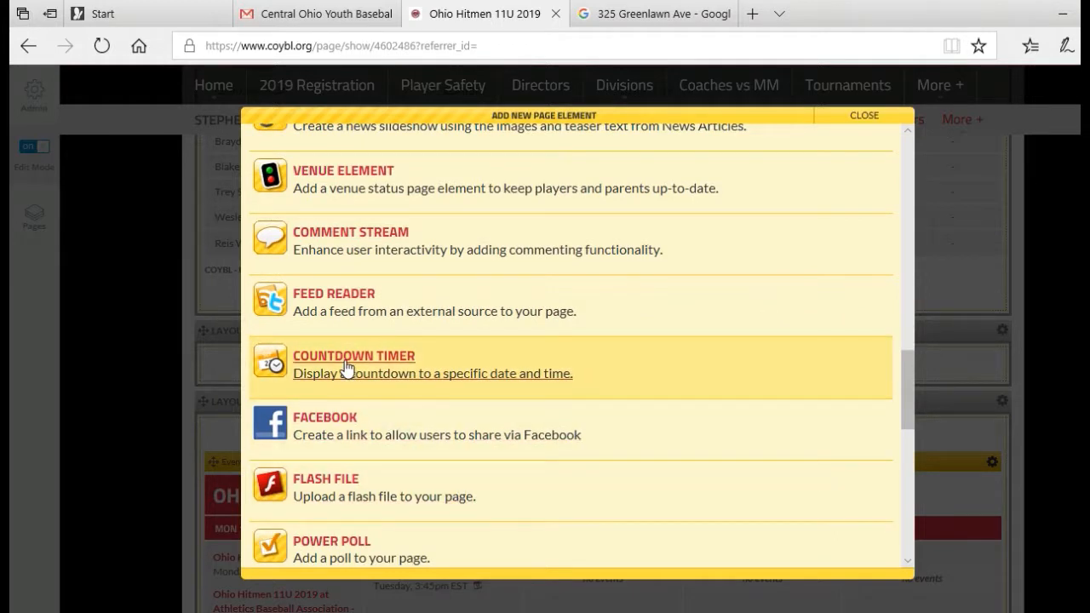
scroll(347, 366, "down", 1)
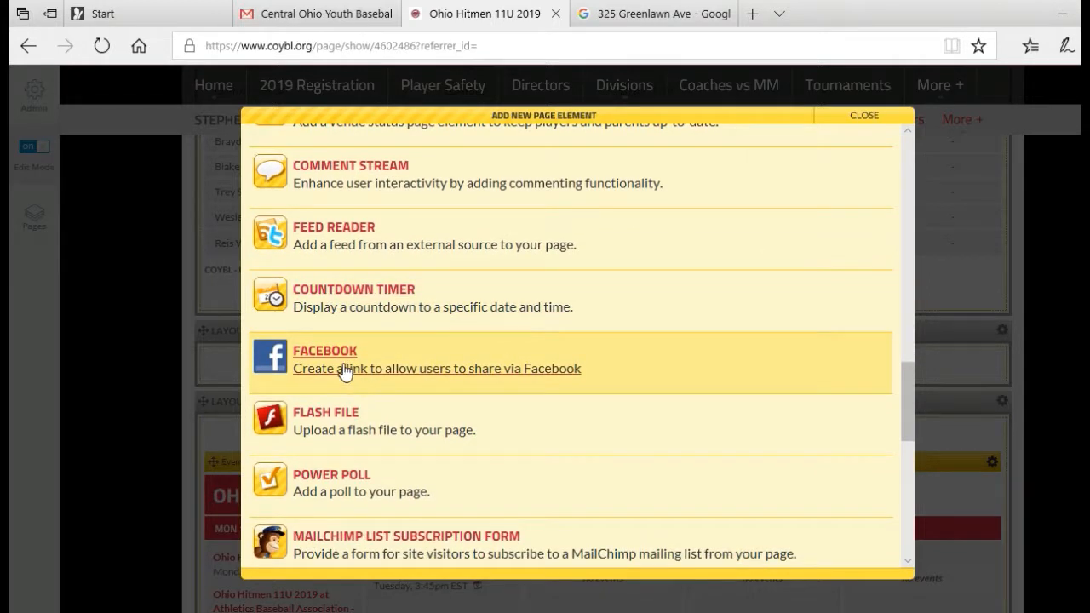
scroll(345, 370, "down", 4)
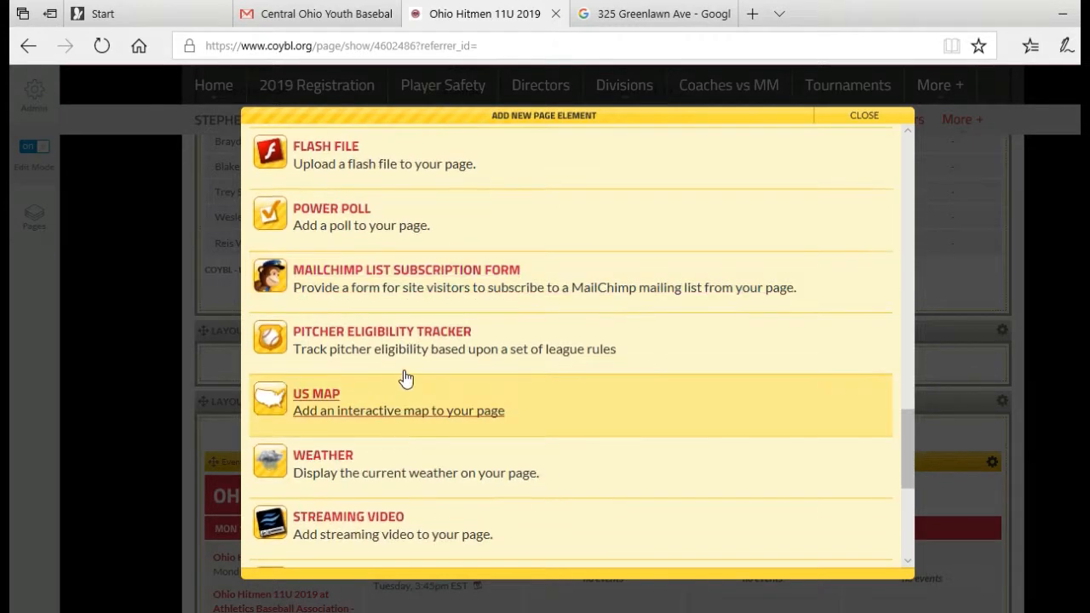
scroll(382, 397, "down", 1)
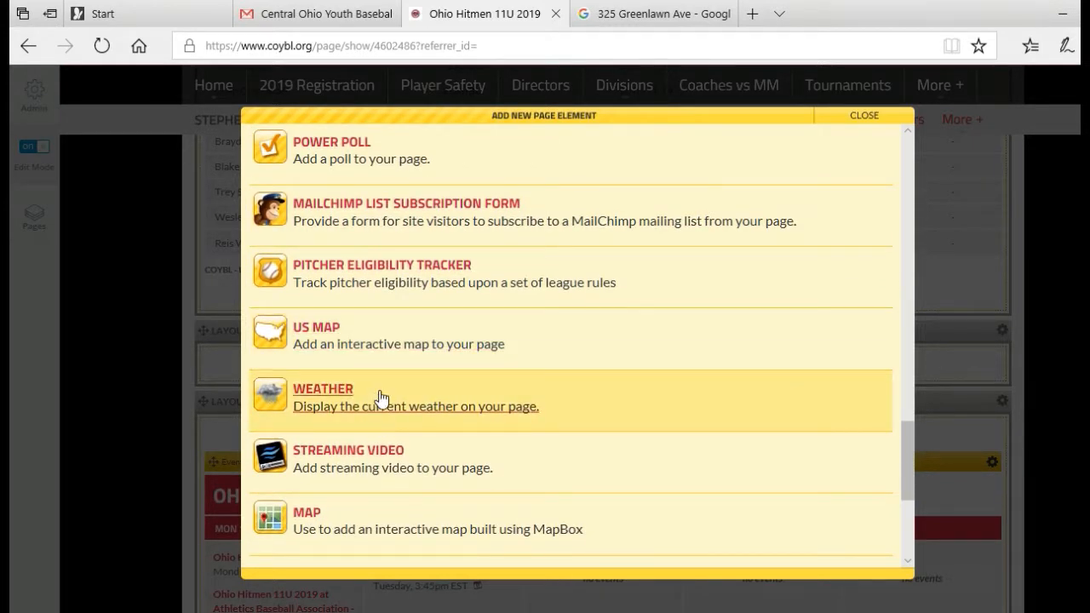
scroll(338, 428, "down", 1)
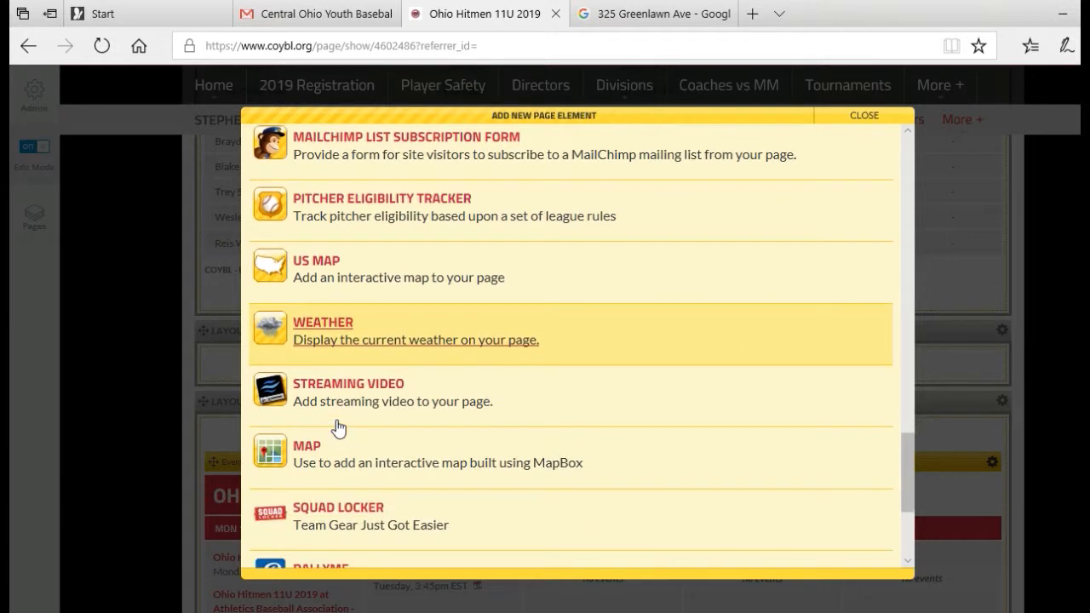
scroll(336, 327, "down", 2)
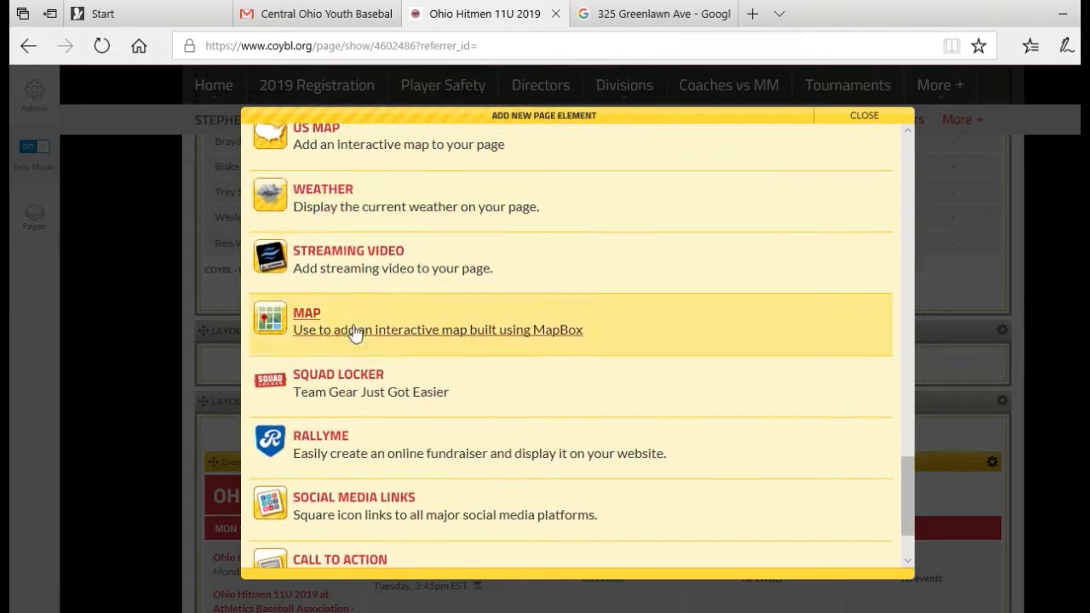
scroll(400, 285, "down", 2)
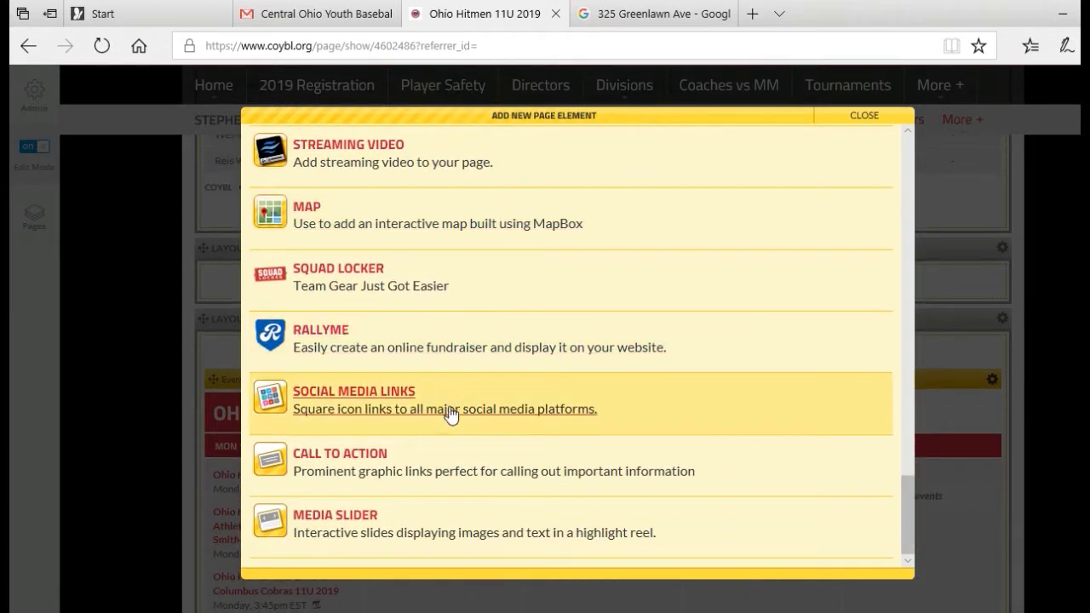
scroll(467, 425, "up", 20)
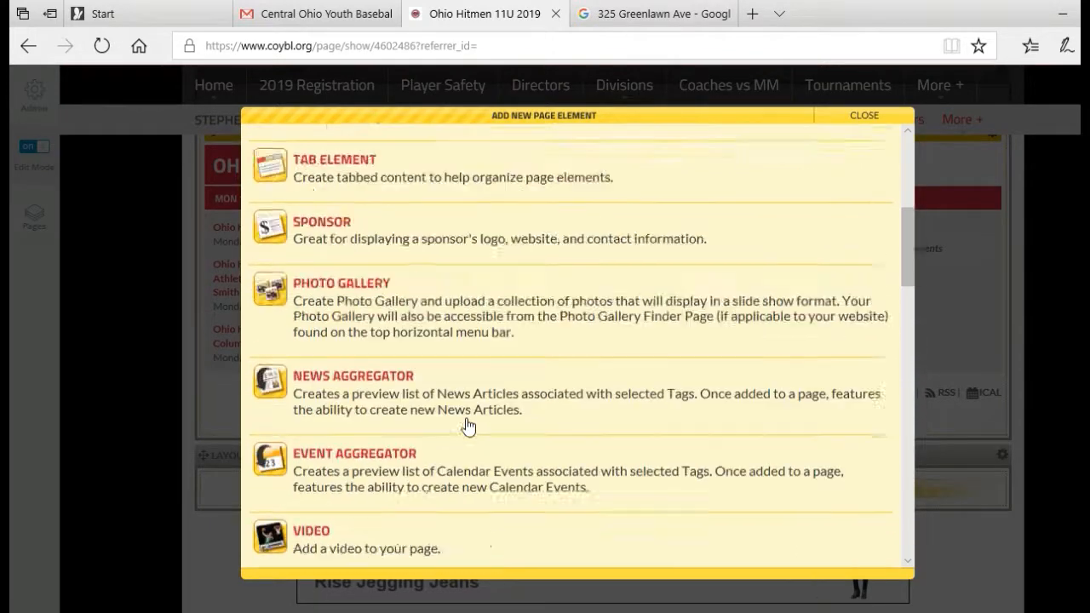
left_click(863, 116)
- Open the Ohio Hitmen 11U 2019 page settings and its Edit Team form
scroll(654, 330, "up", 6)
left_click(341, 373)
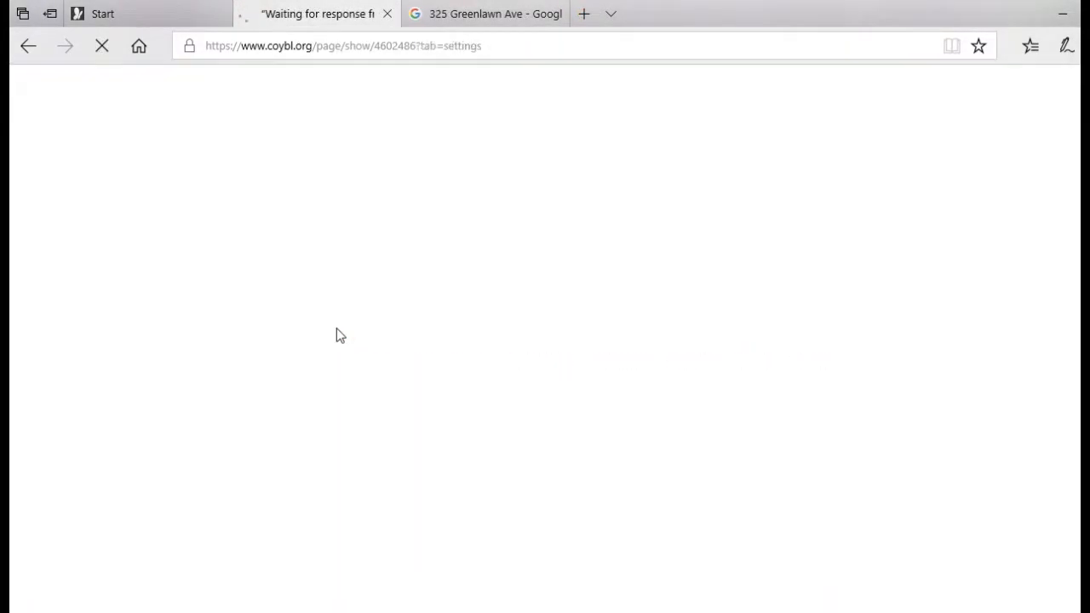
scroll(336, 328, "down", 6)
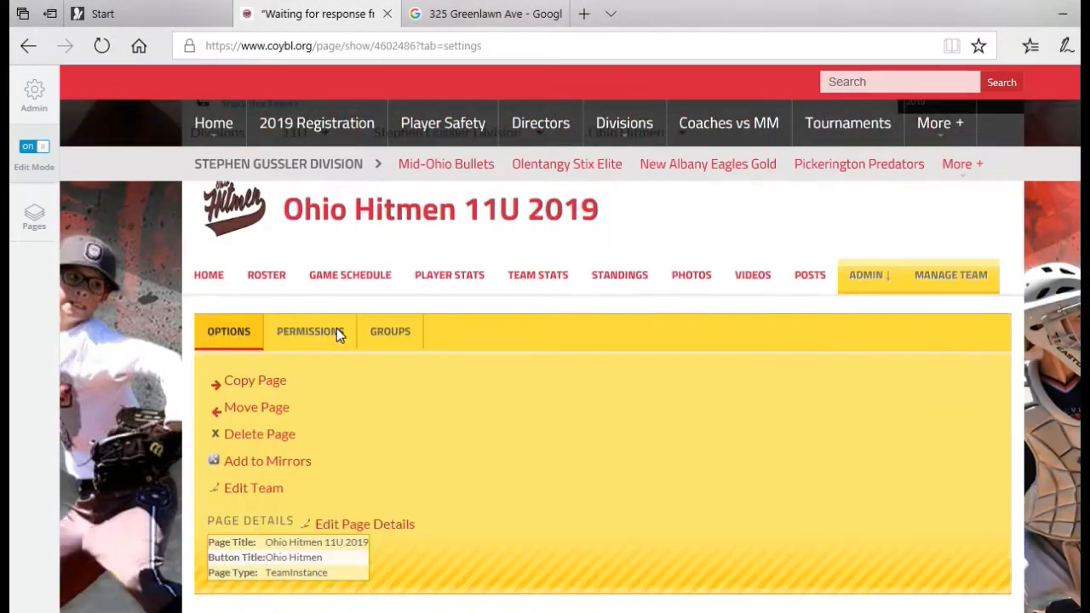
scroll(336, 331, "down", 2)
left_click(264, 410)
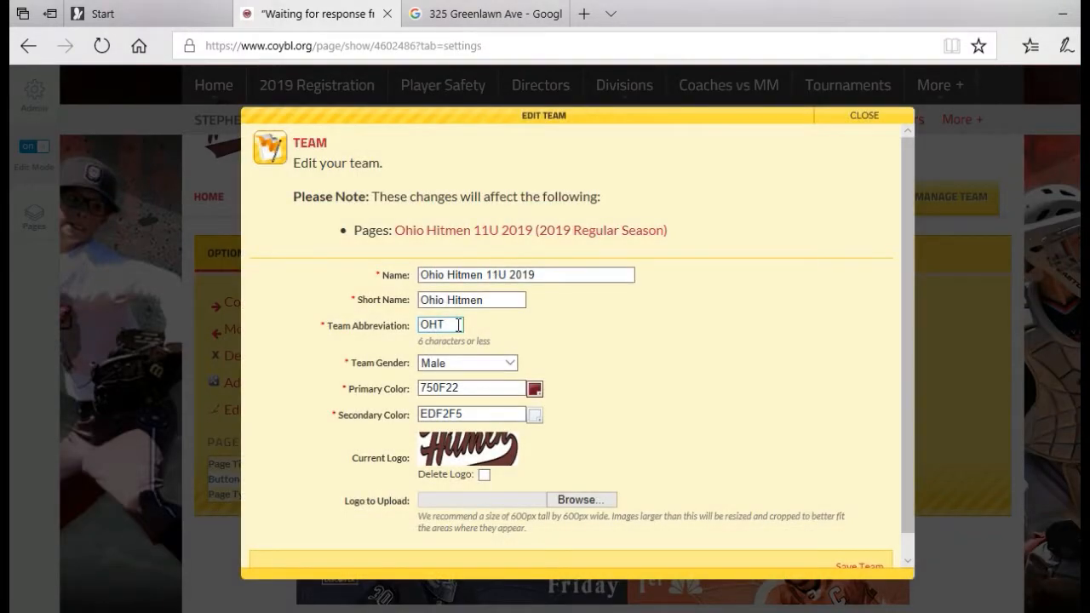
- Save the team with colours 750F22 and EDF2F5, then return to the page settings
scroll(582, 353, "down", 1)
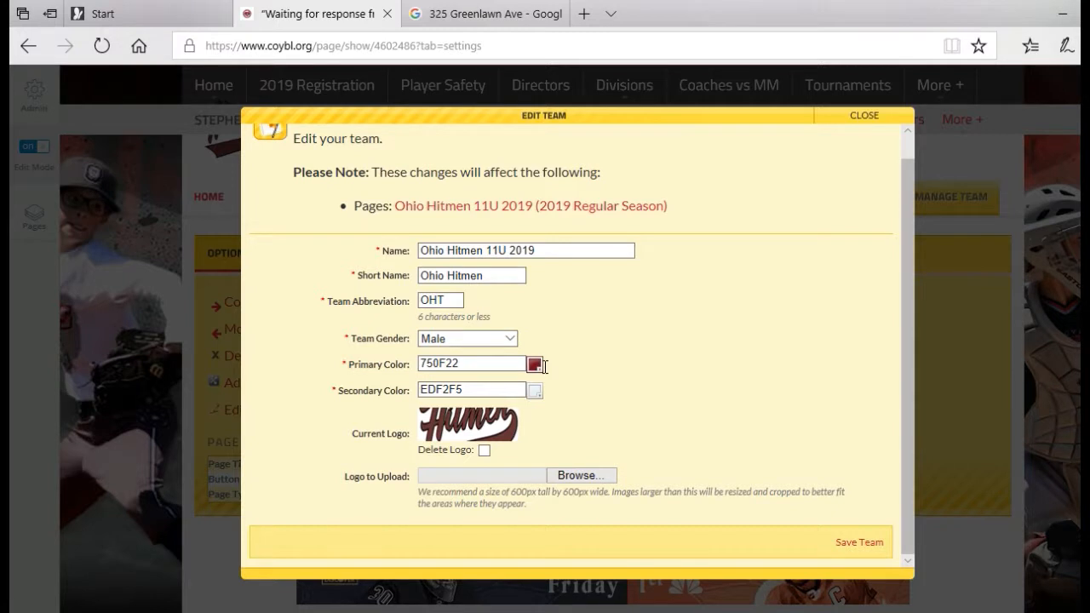
left_click(534, 364)
left_click(534, 364)
left_click(533, 364)
left_click(636, 340)
left_click(860, 545)
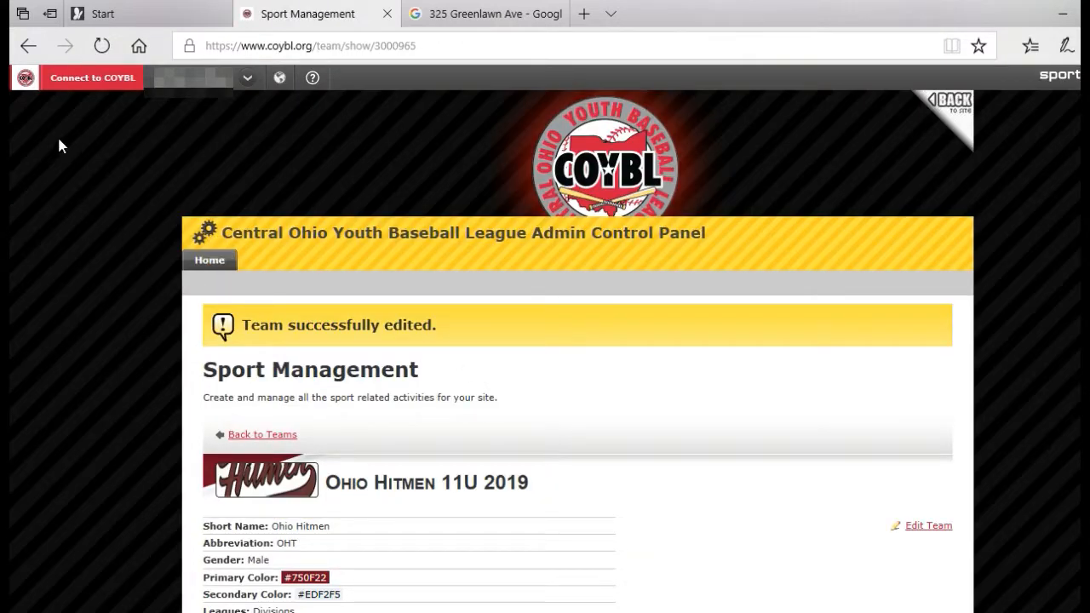
left_click(28, 45)
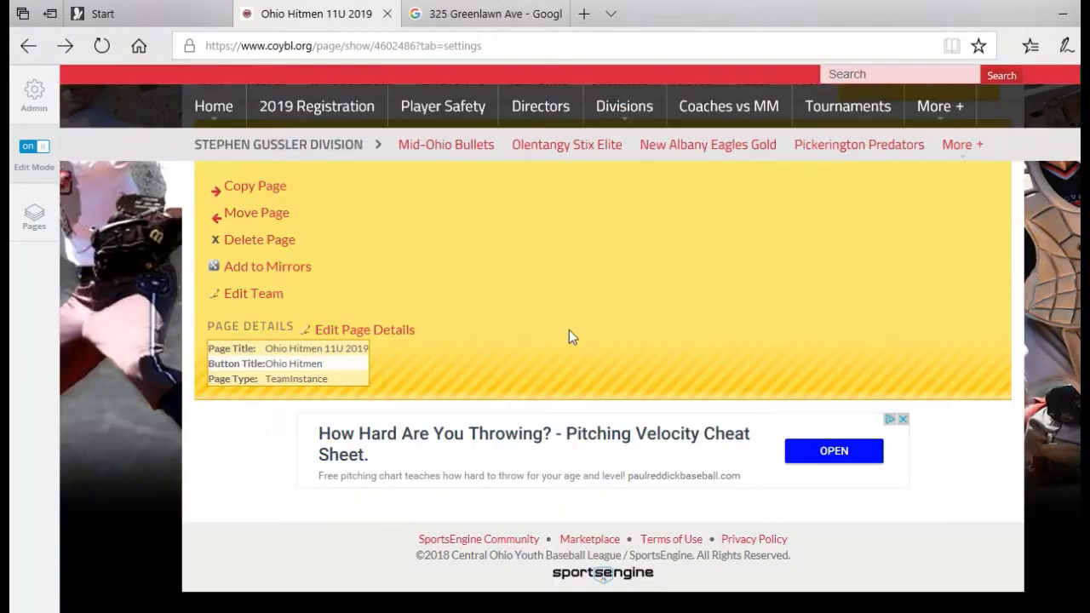
- Grant the coybl profile Edit permission on the Ohio Hitmen 11U 2019 page
scroll(569, 336, "up", 5)
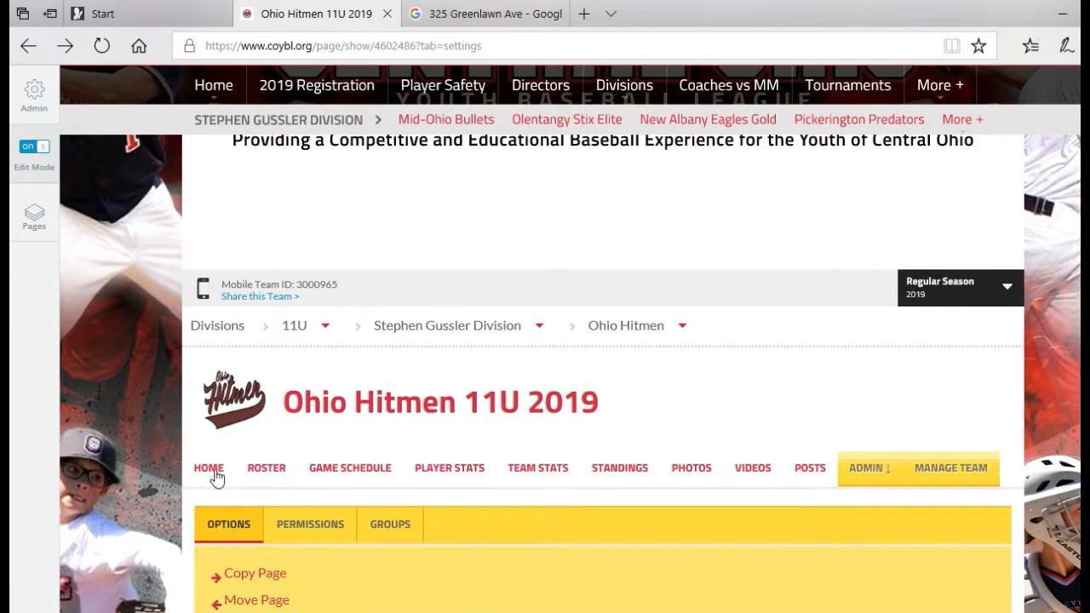
left_click(310, 528)
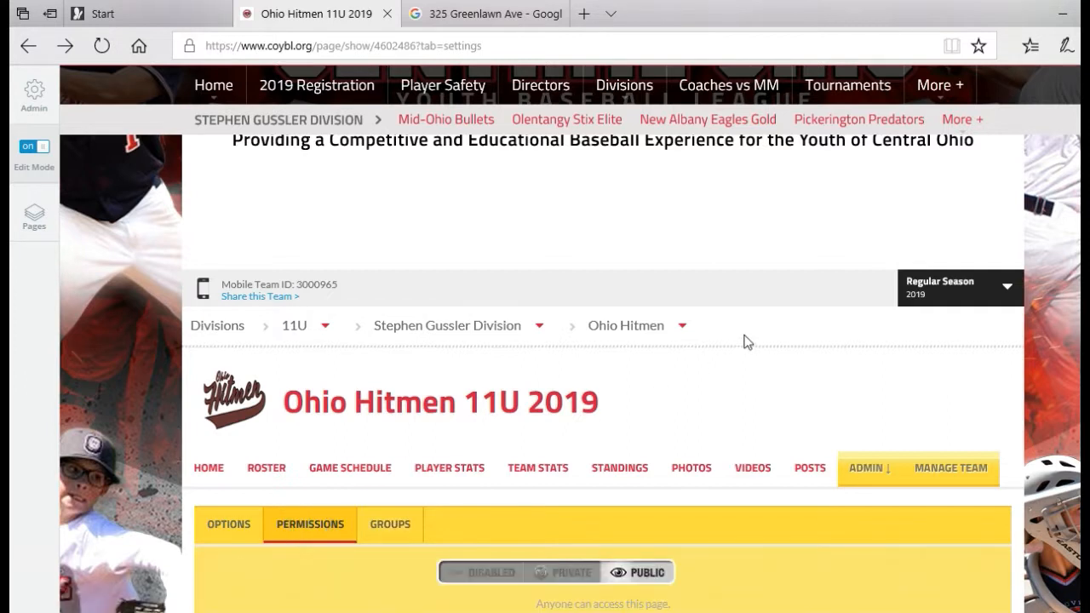
scroll(747, 341, "down", 4)
scroll(241, 339, "down", 2)
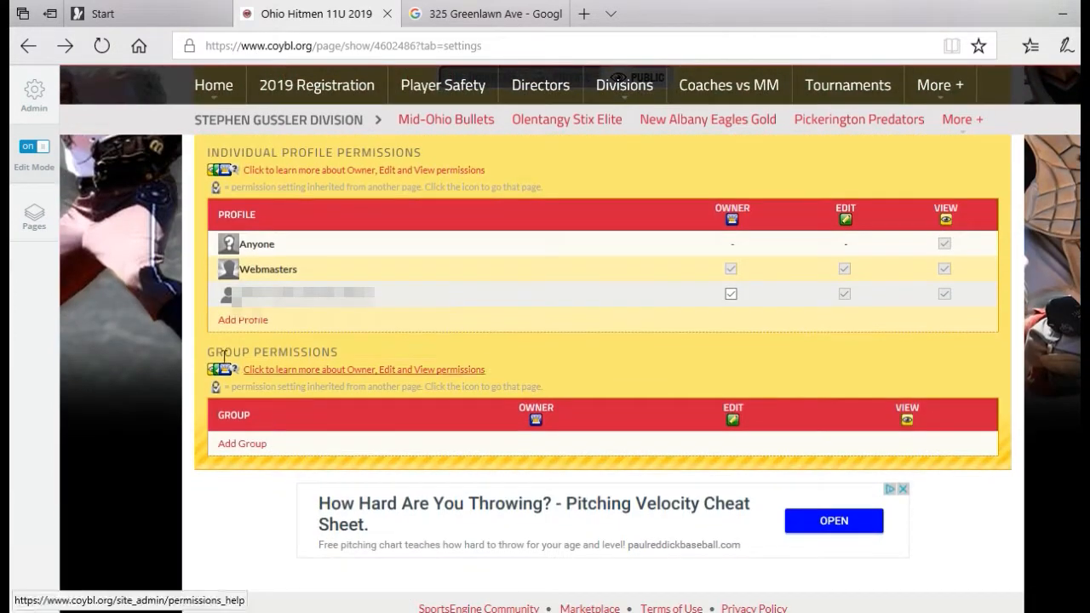
left_click(243, 320)
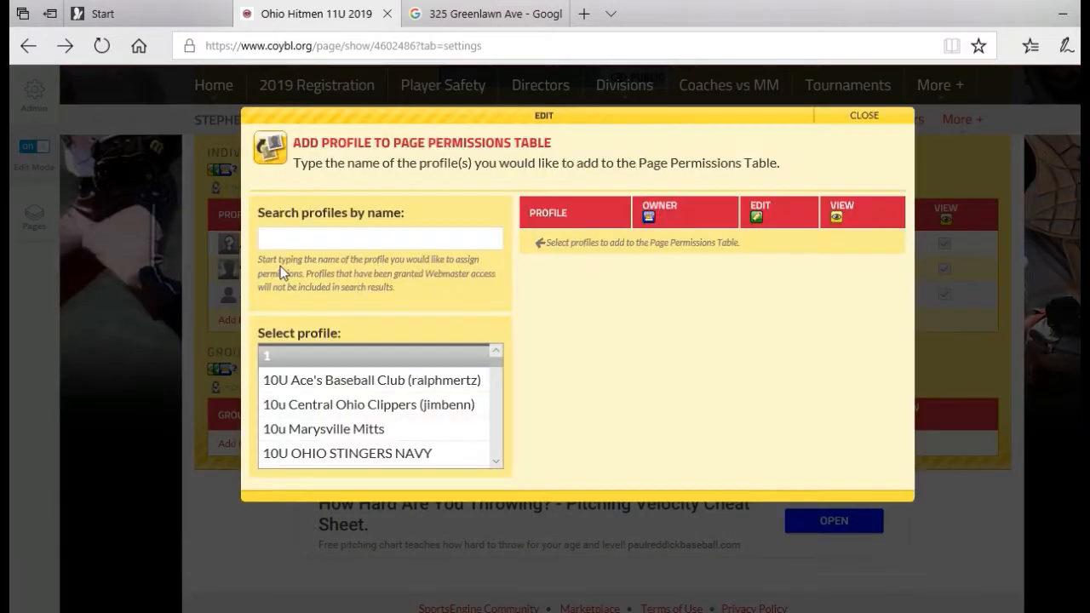
left_click(307, 237)
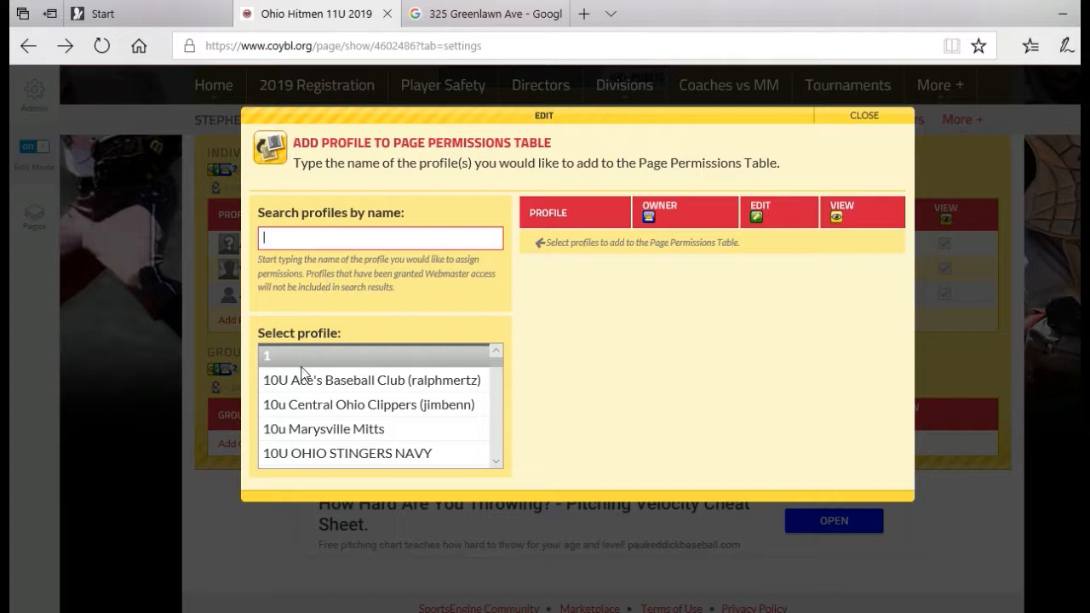
type("coybl")
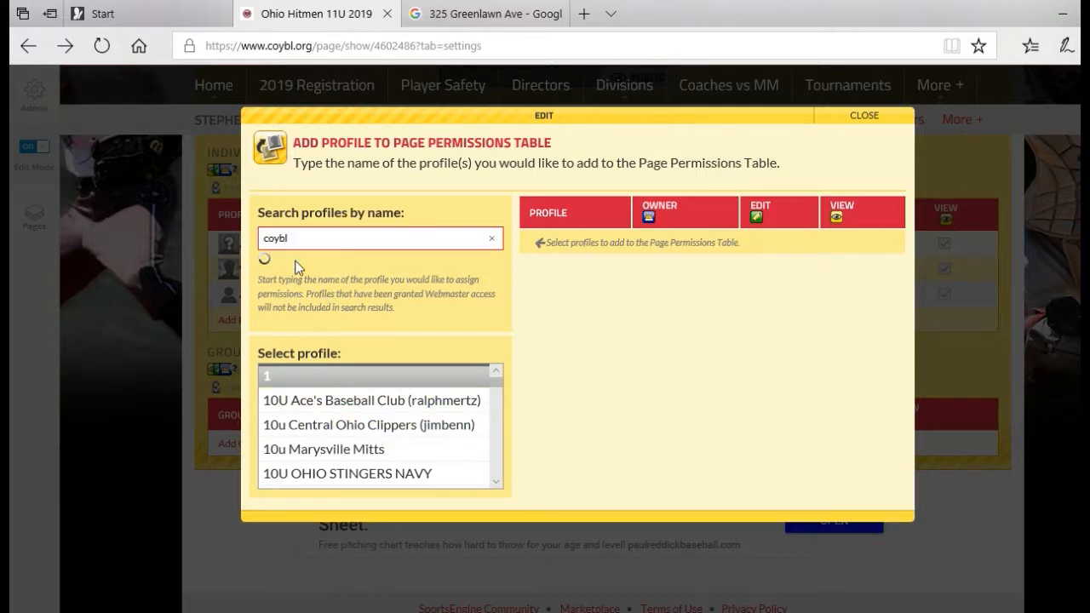
left_click(315, 475)
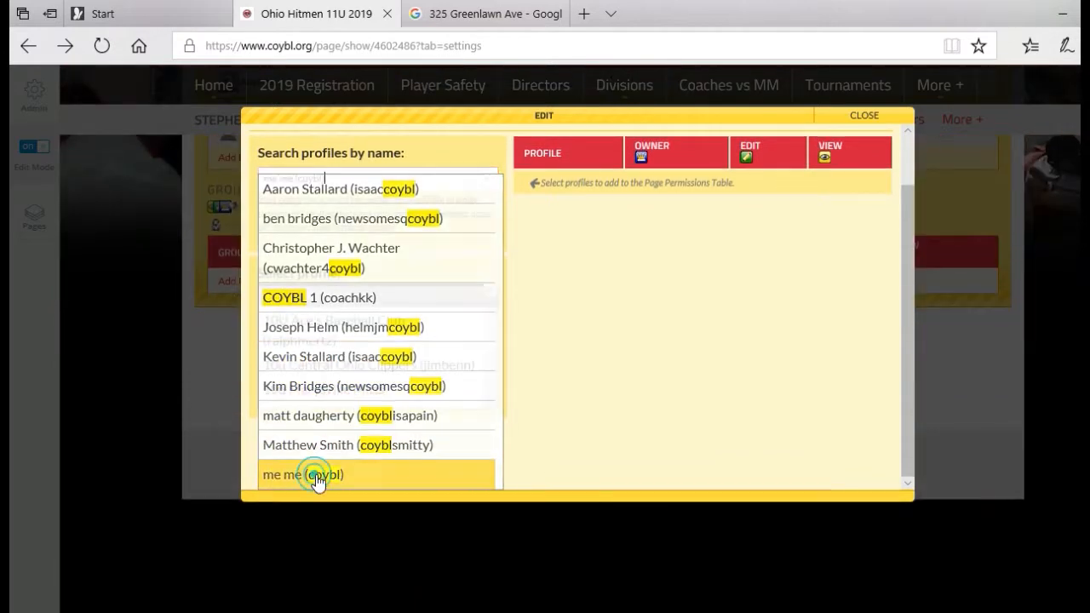
left_click(806, 241)
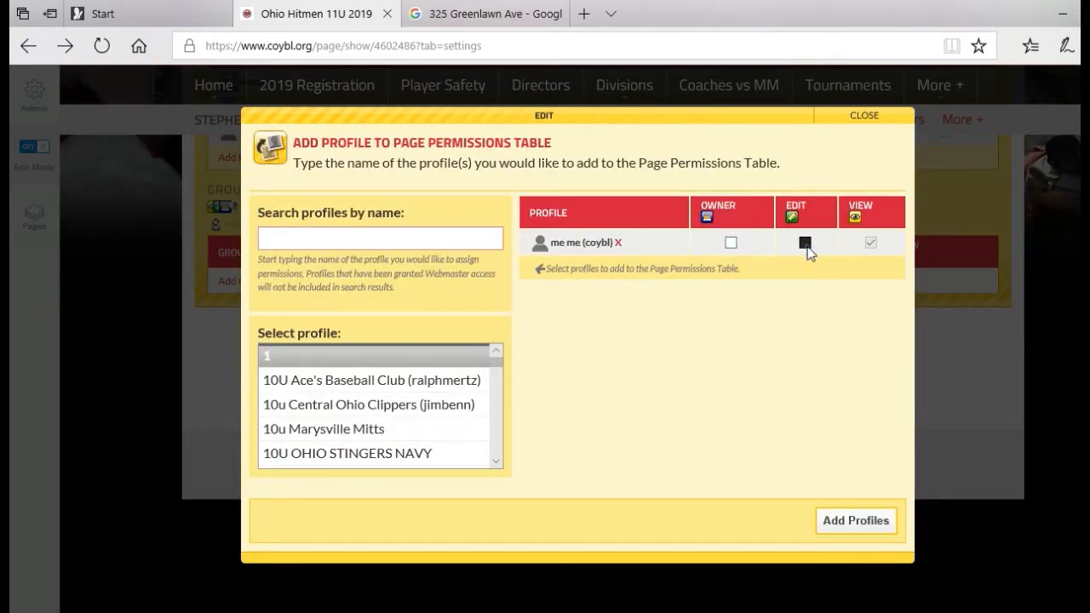
left_click(844, 526)
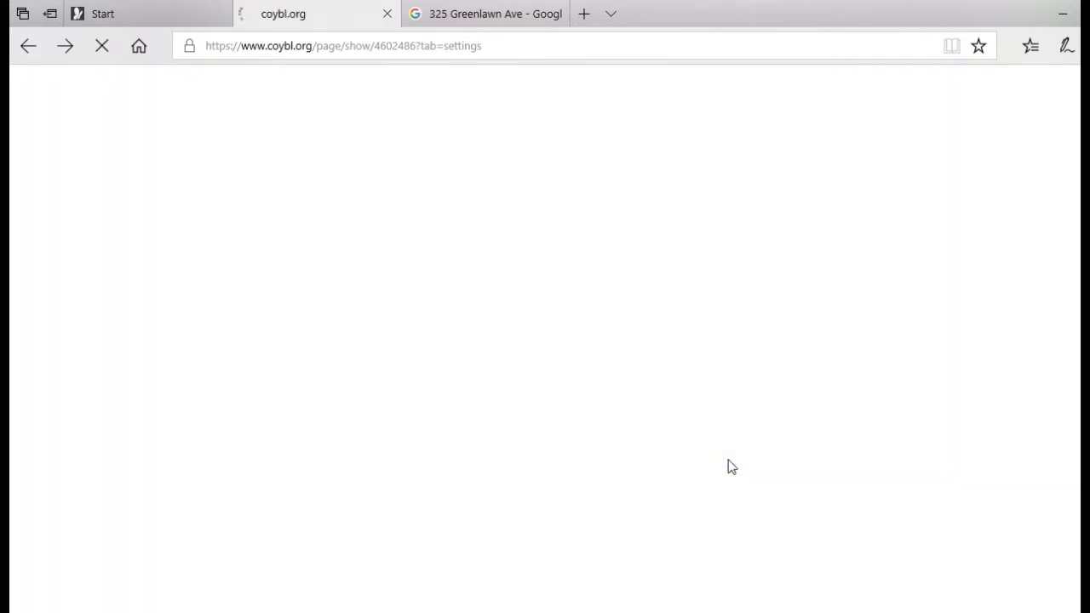
scroll(556, 337, "down", 5)
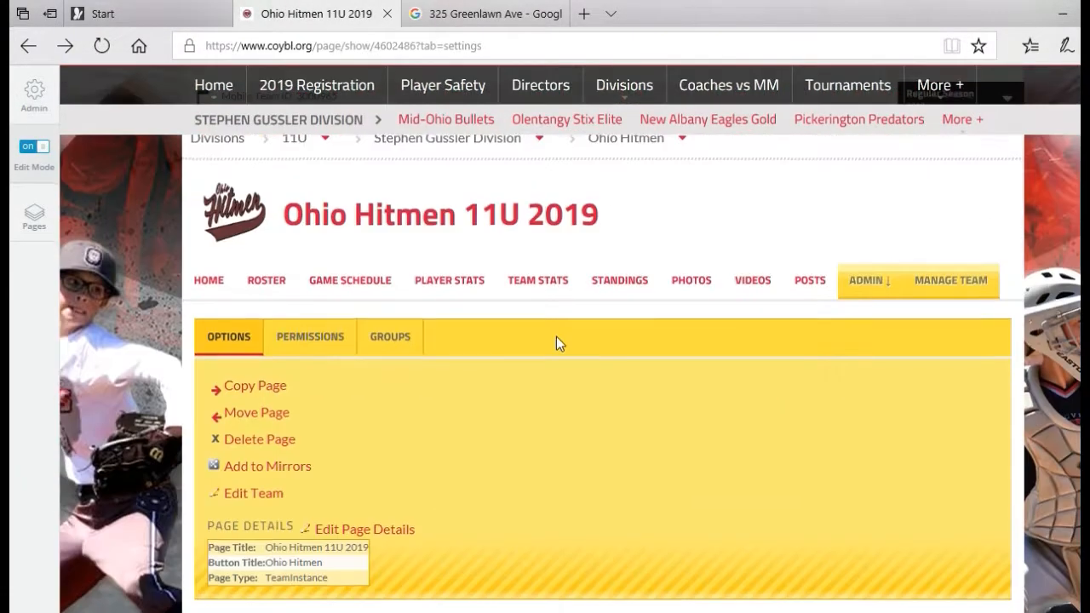
left_click(330, 179)
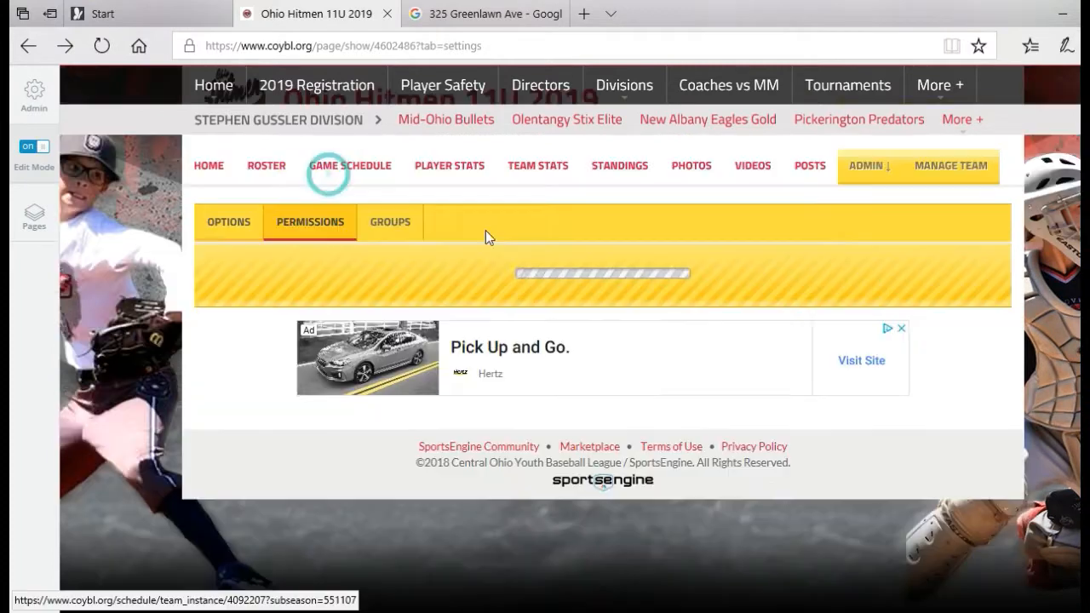
scroll(443, 295, "down", 3)
- Open the gear menu of the new Home Field Location text block
scroll(570, 255, "up", 1)
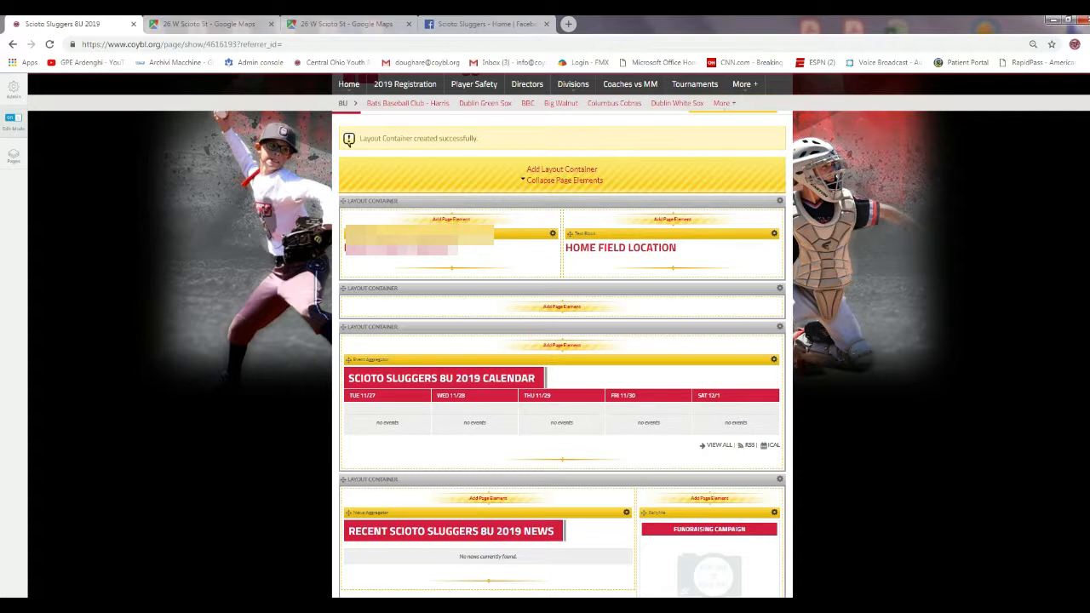
left_click(774, 233)
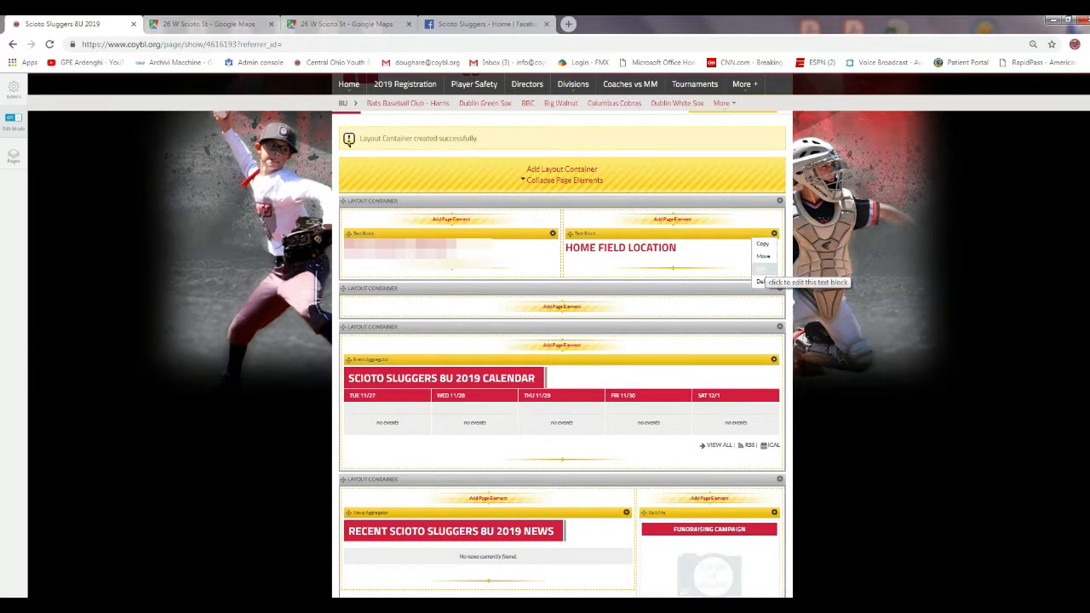
- Fill the Home Field Location block with 26 West Scioto Street, Commercial Point, Ohio 43116
left_click(762, 268)
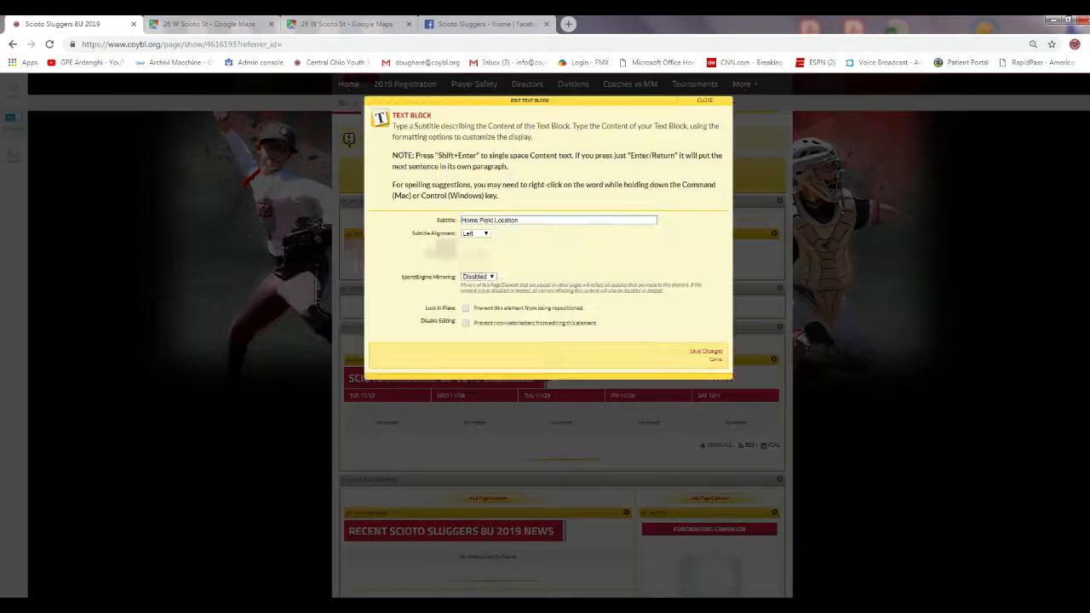
left_click(521, 220)
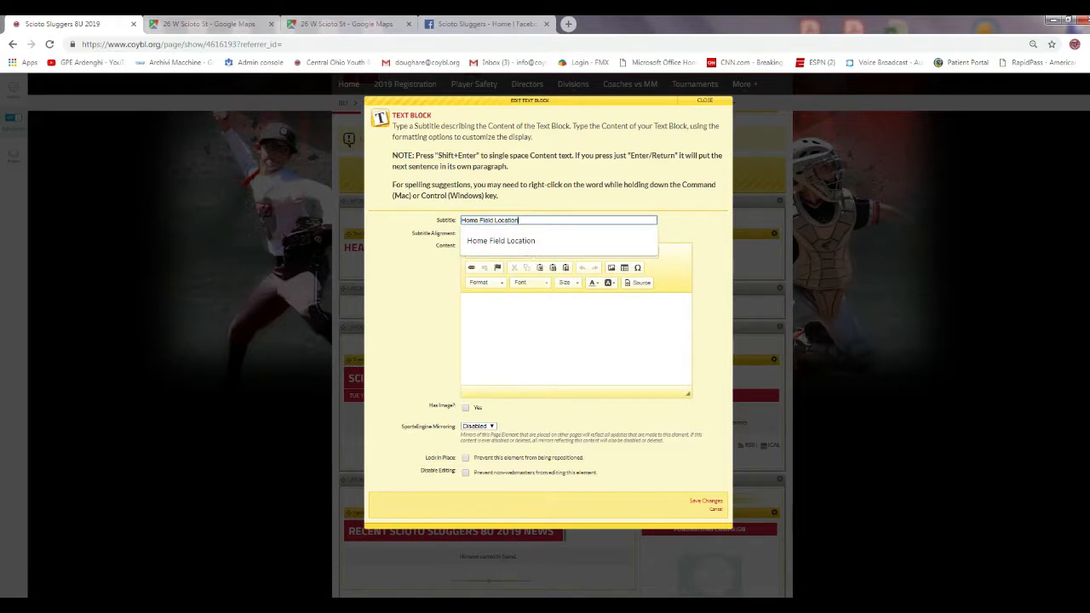
left_click(466, 298)
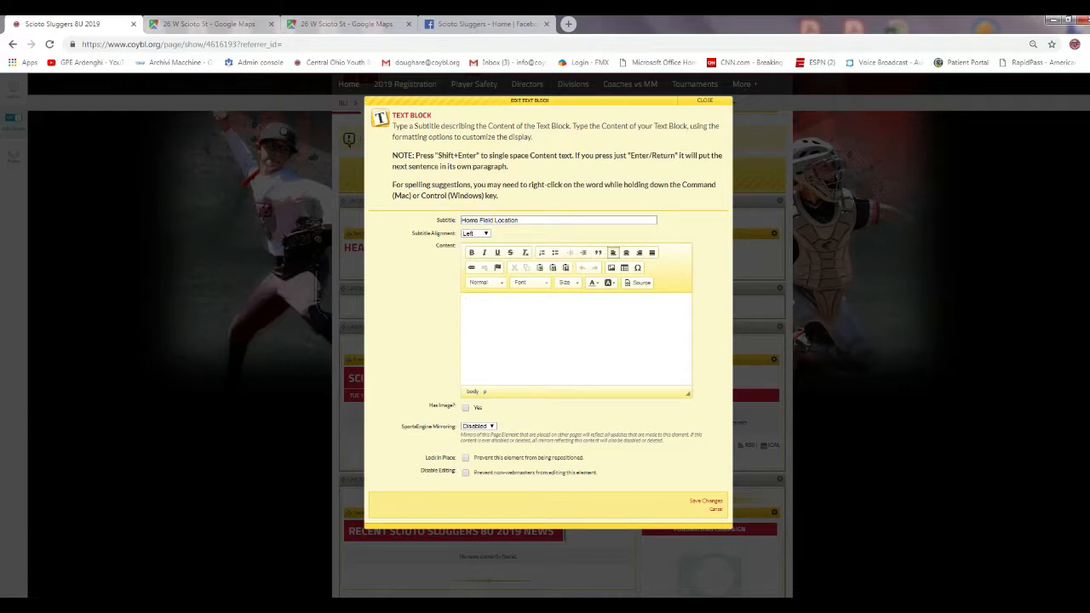
type("26 West Scioto Street  Commercial Point, Ohio 43116")
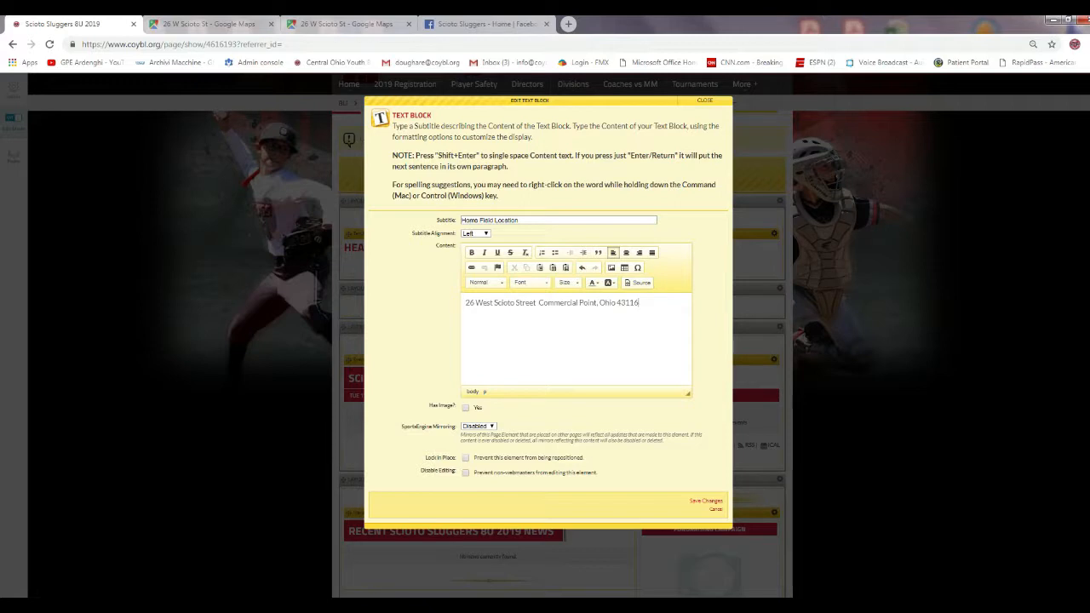
left_click(706, 501)
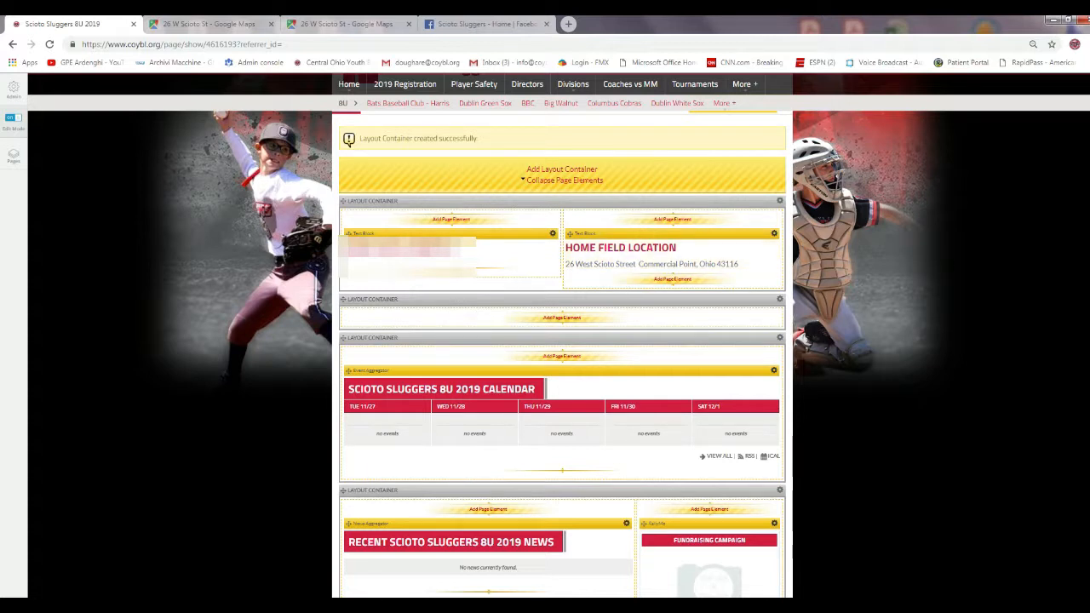
left_click(671, 279)
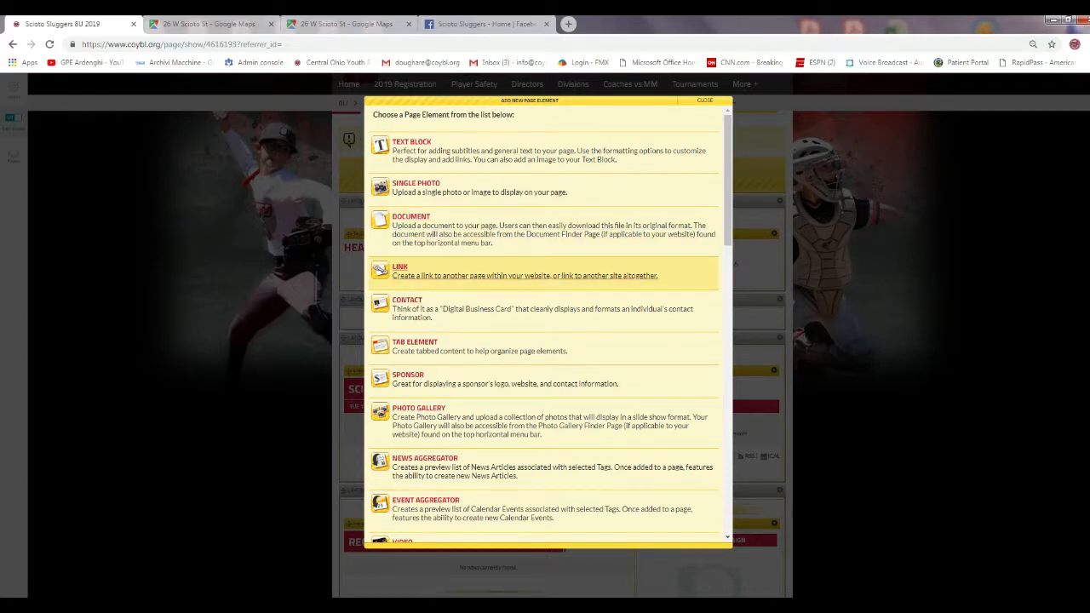
- Add a Link element with the address as description and copy the Google Maps URL
left_click(524, 271)
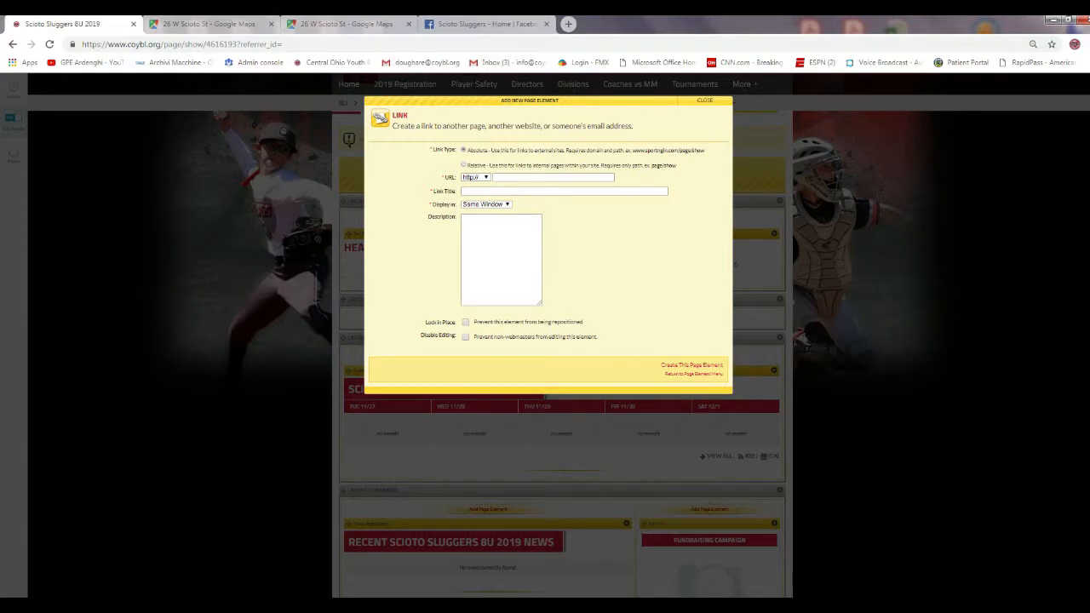
left_click(506, 261)
type("26 West Scioto Street Commercial Point, Ohio 43116")
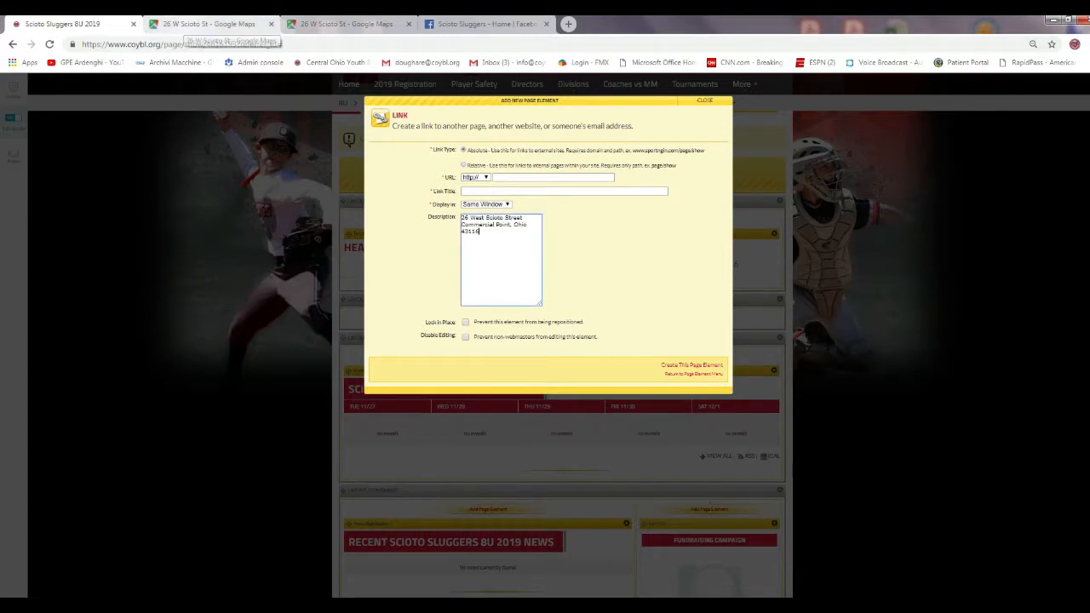
left_click(209, 24)
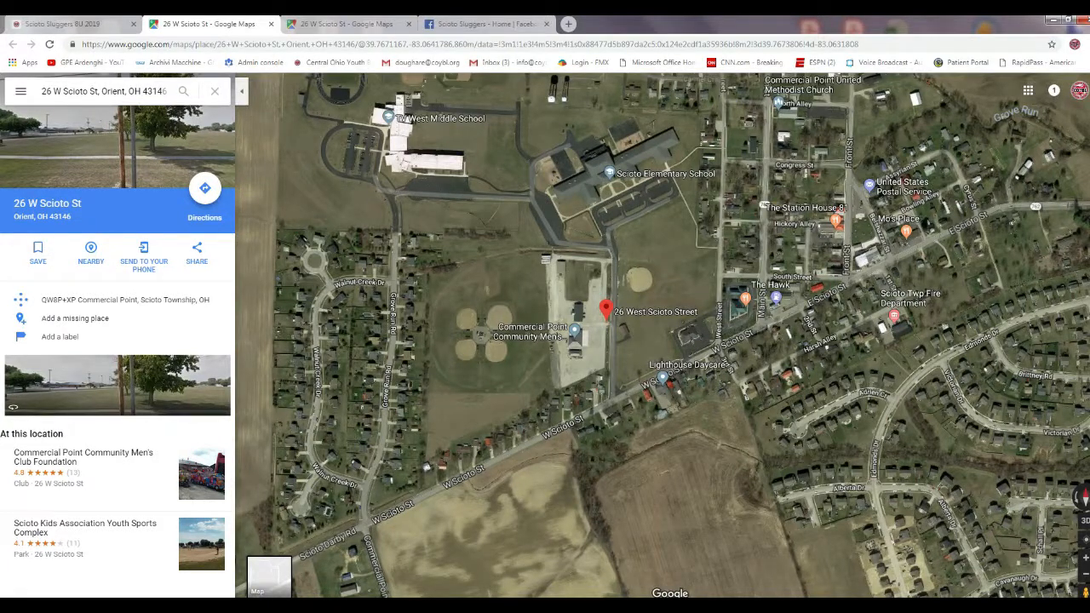
left_click(183, 91)
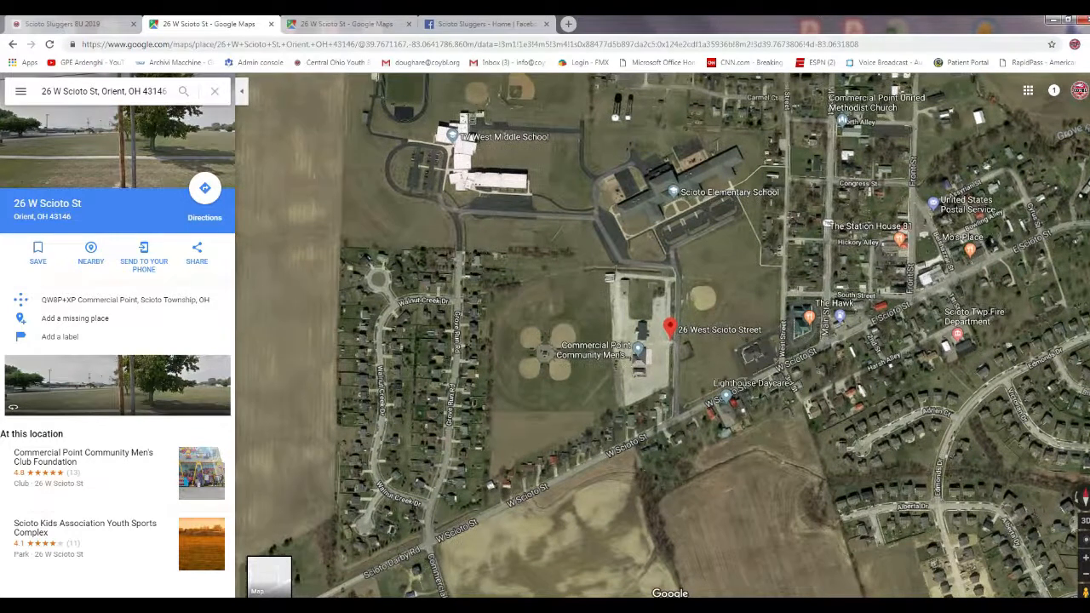
left_click(936, 44)
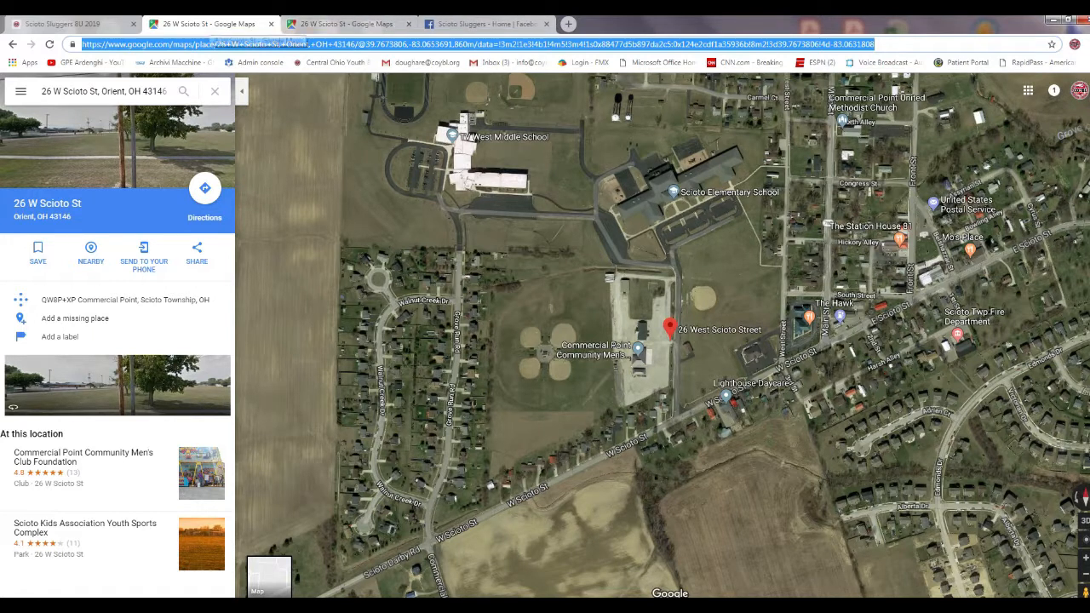
left_click(85, 24)
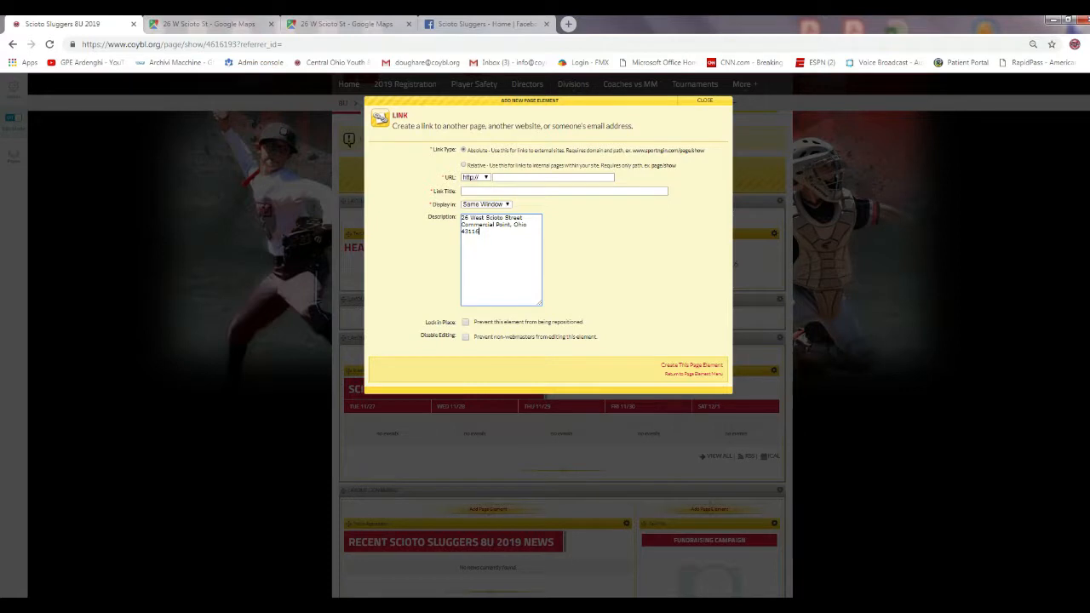
- Set the Maps URL, title 'Link to Home Field' and New Window, then create the link
left_click(552, 177)
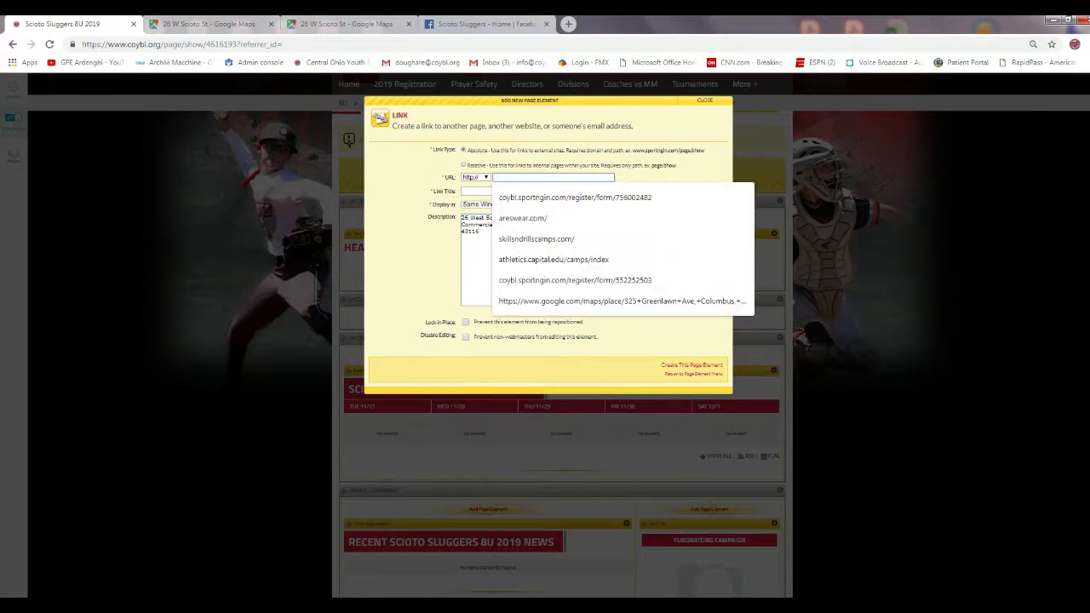
key("ctrl+v")
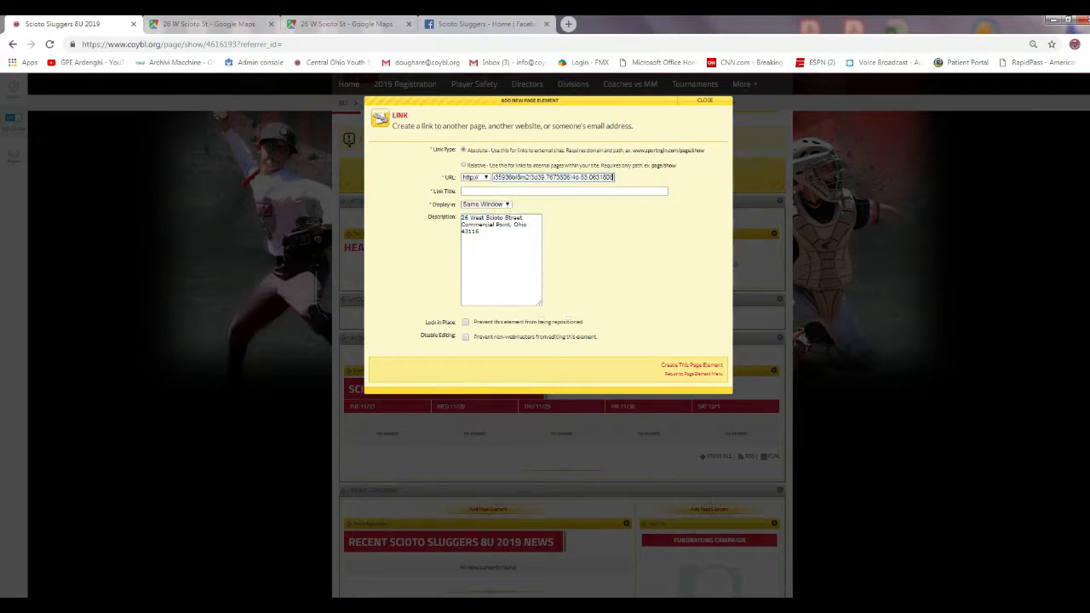
left_click(553, 192)
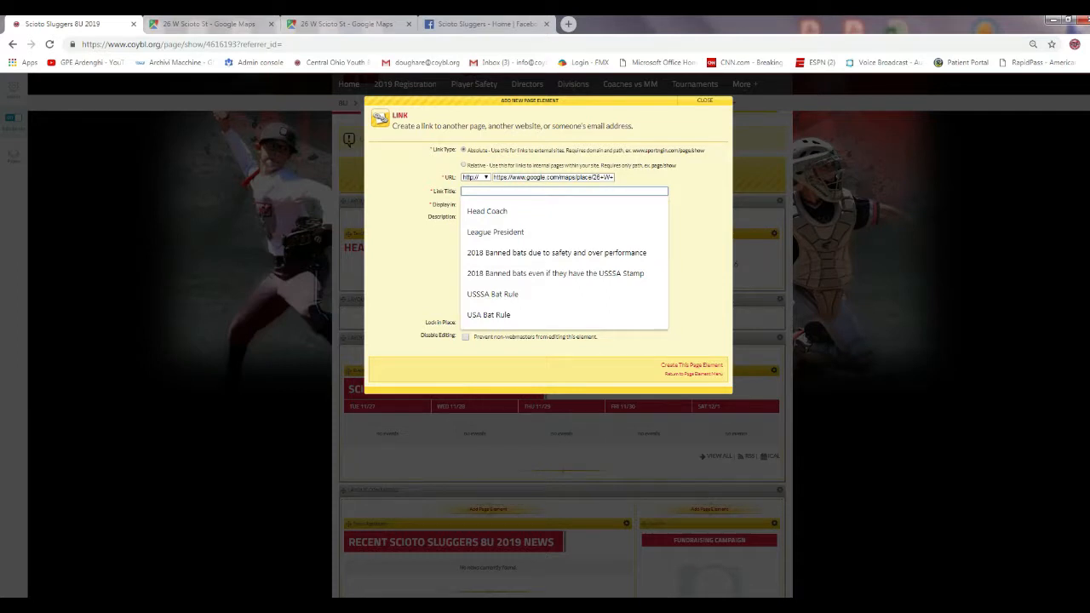
type("Link")
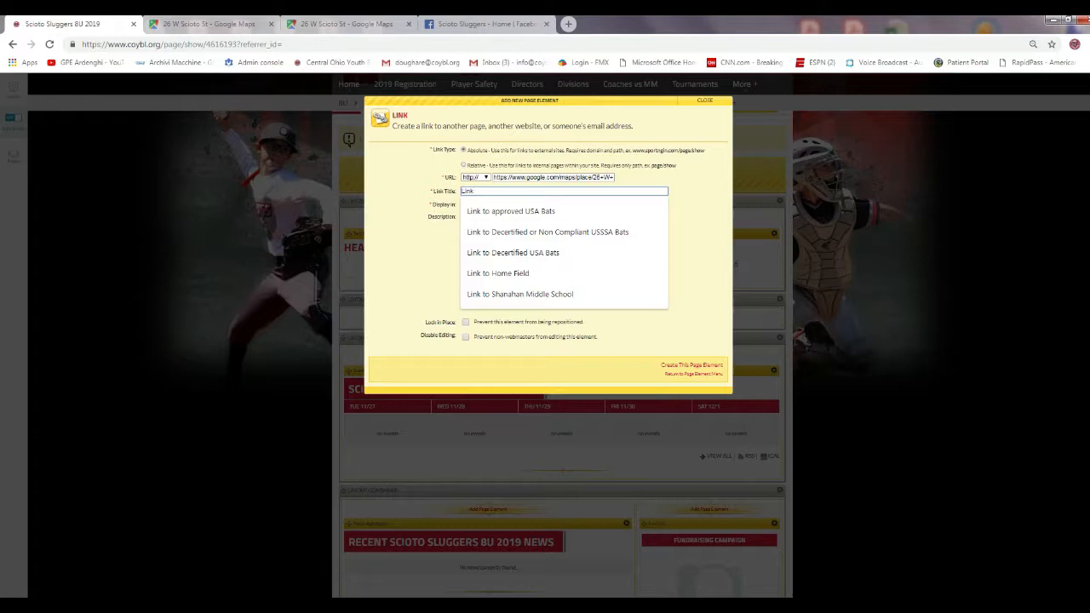
type(" to")
key("Down")
key("Down")
key("Down")
key("Down")
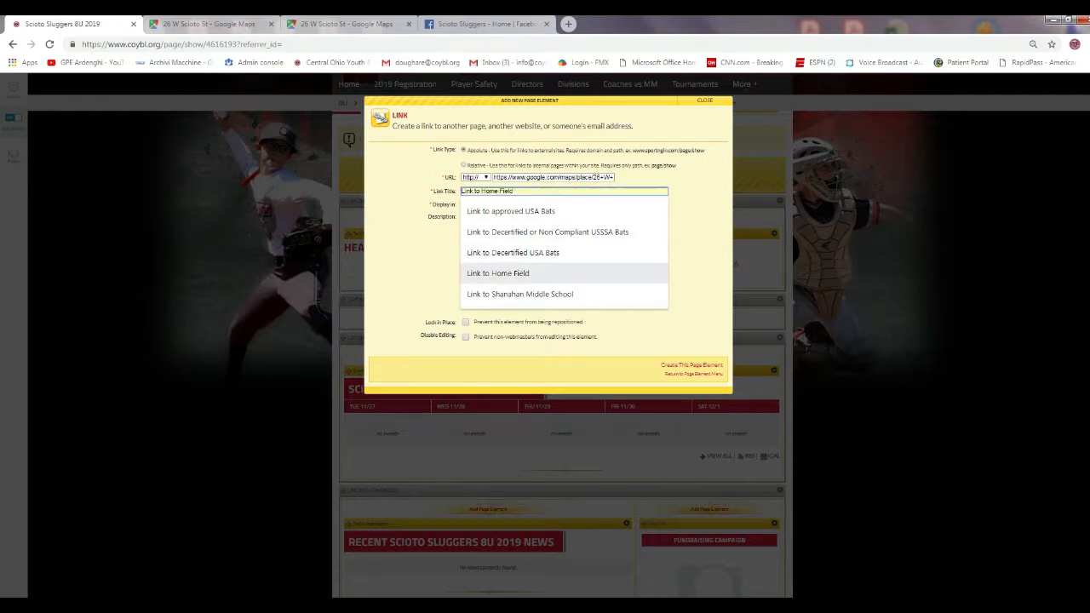
key("Return")
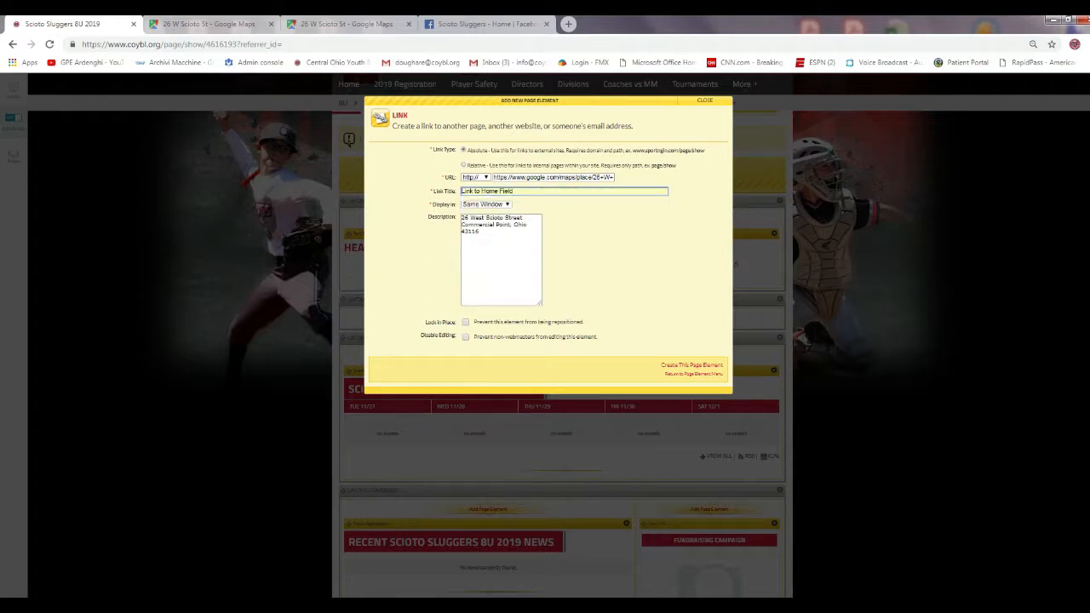
left_click(507, 205)
left_click(484, 222)
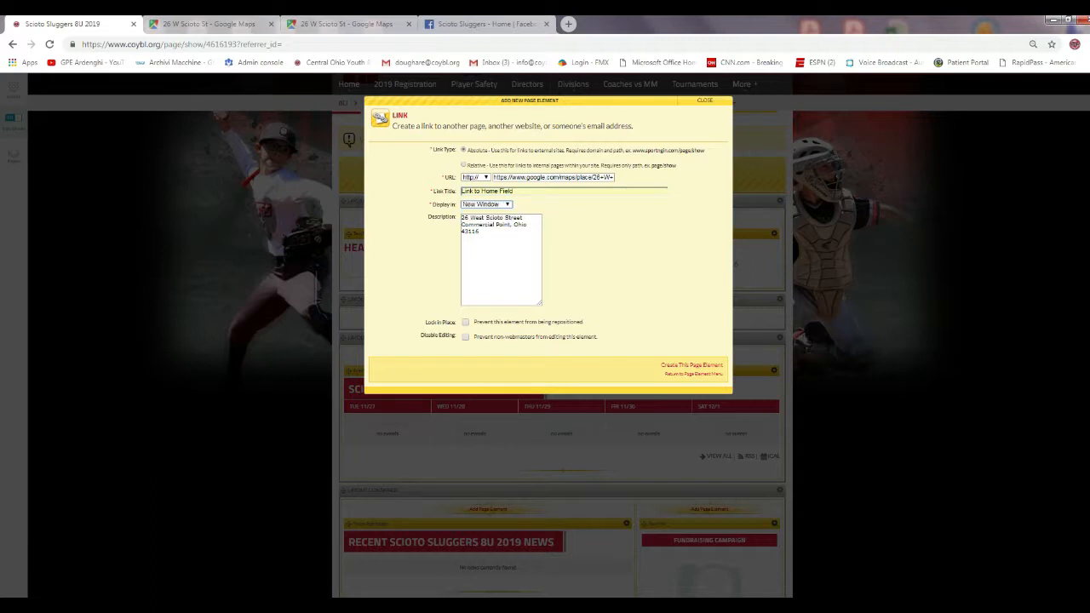
left_click(691, 365)
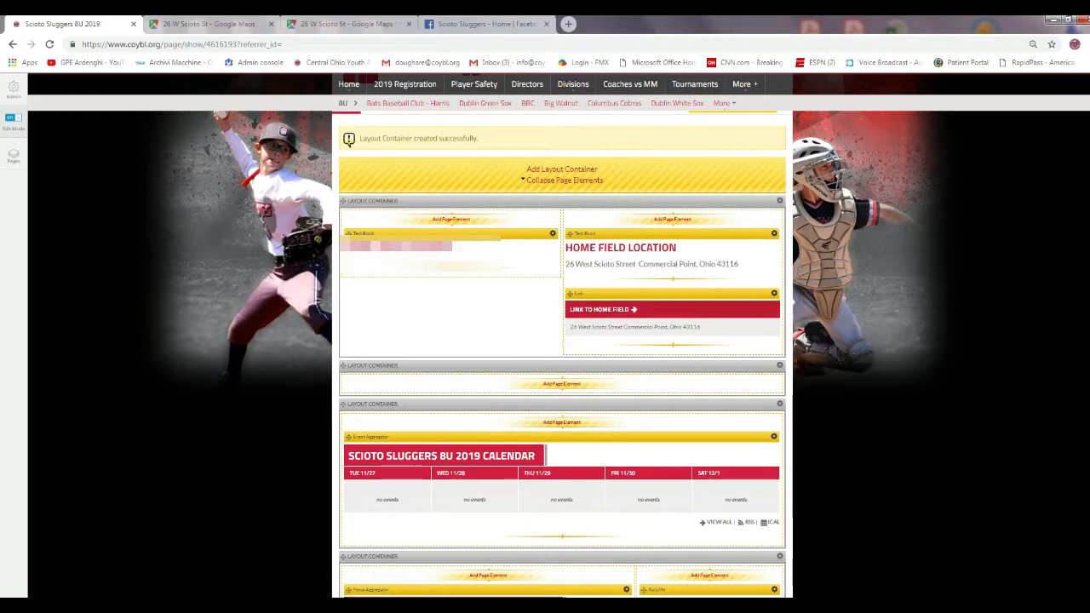
- Test the Link to Home Field button in Google Maps, then close both Maps tabs
left_click(602, 310)
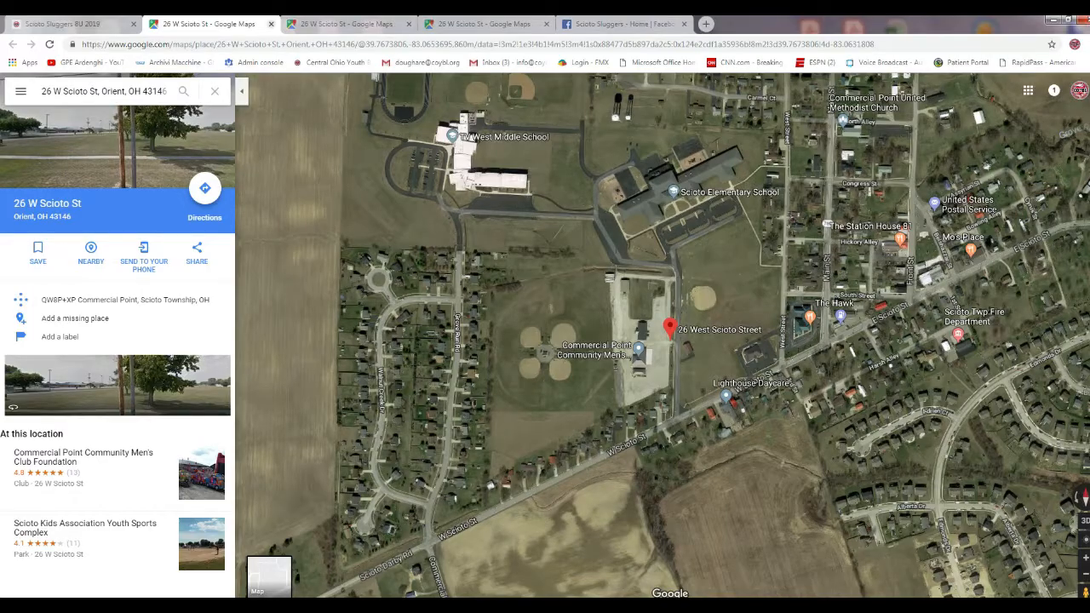
key("ctrl+w")
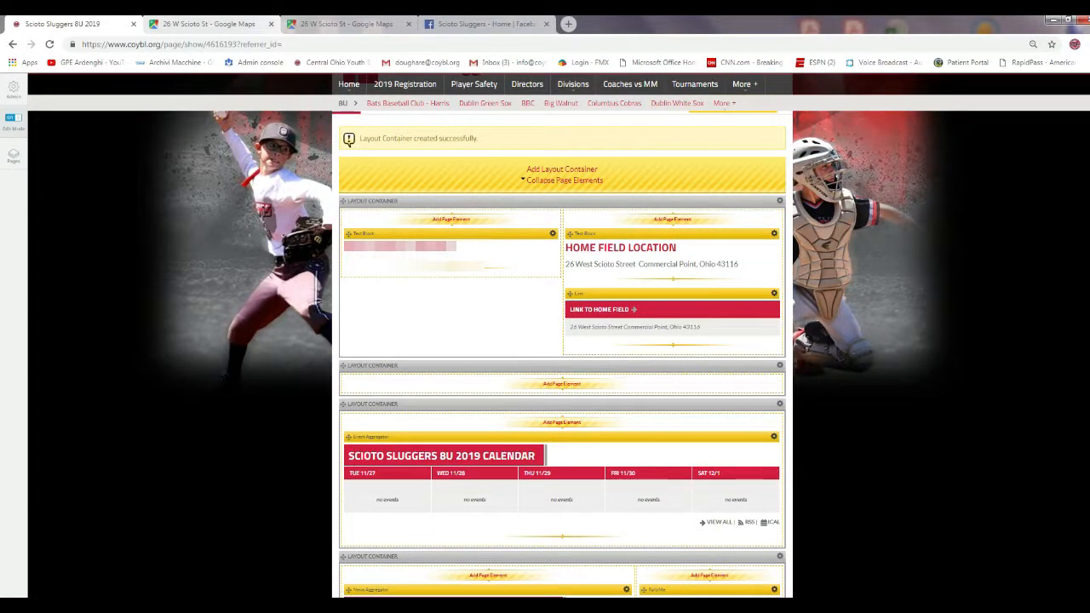
left_click(272, 24)
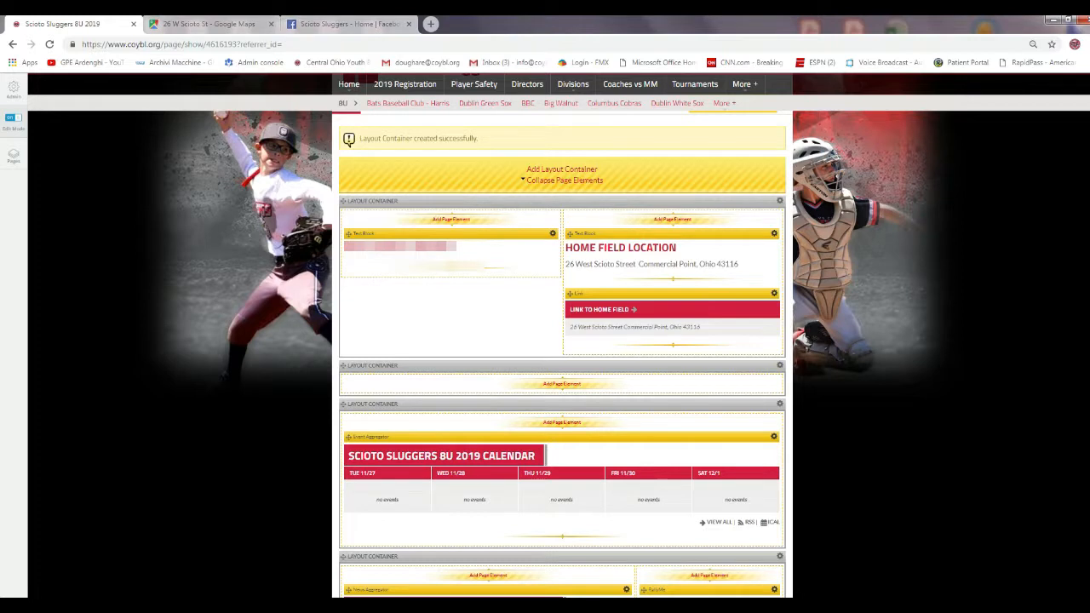